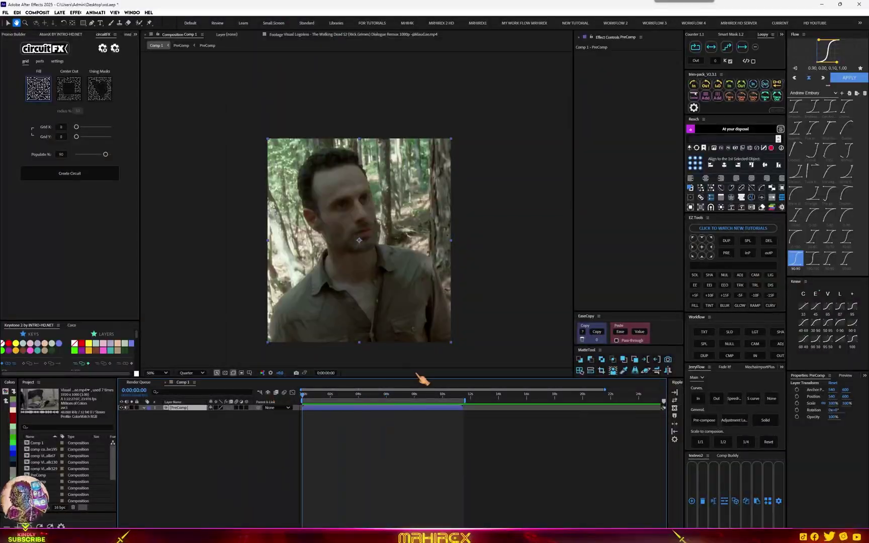
Preview the comp, then add an adjustment layer above PreComp with a yellow label colour
key(space)
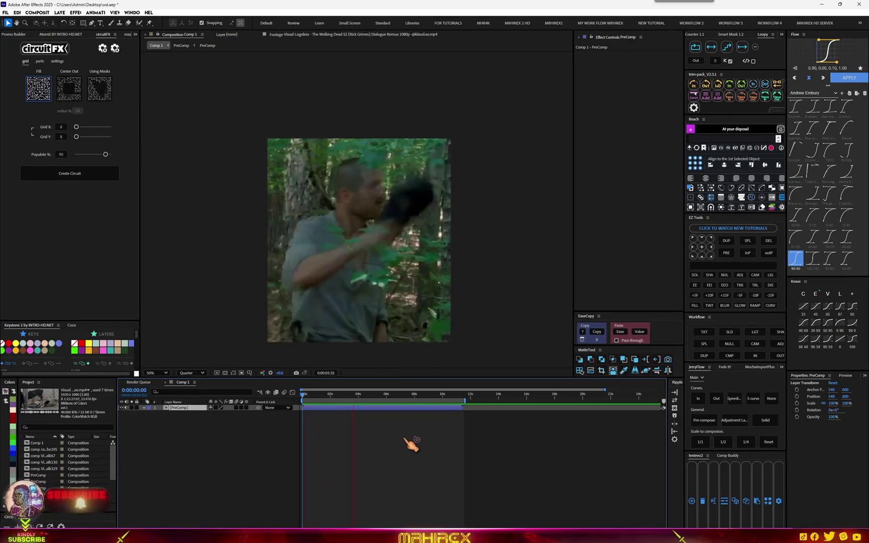
key(space)
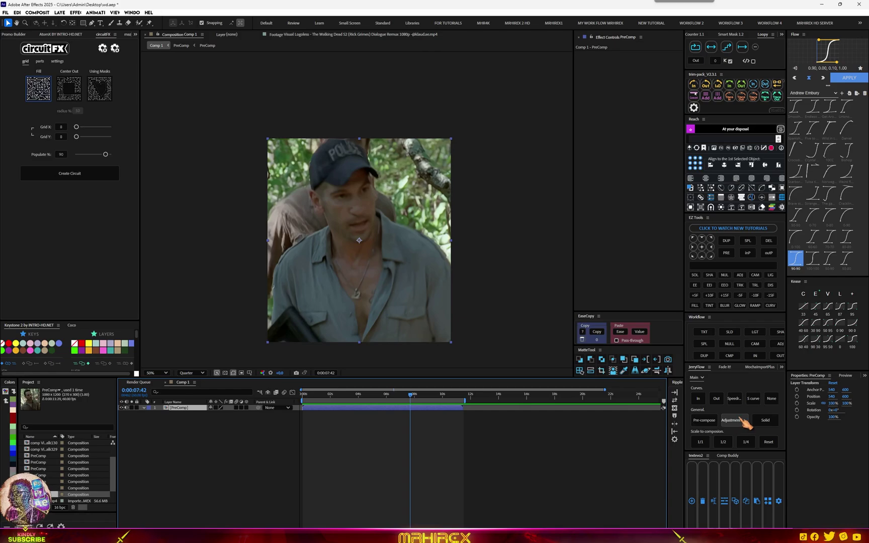
click(734, 420)
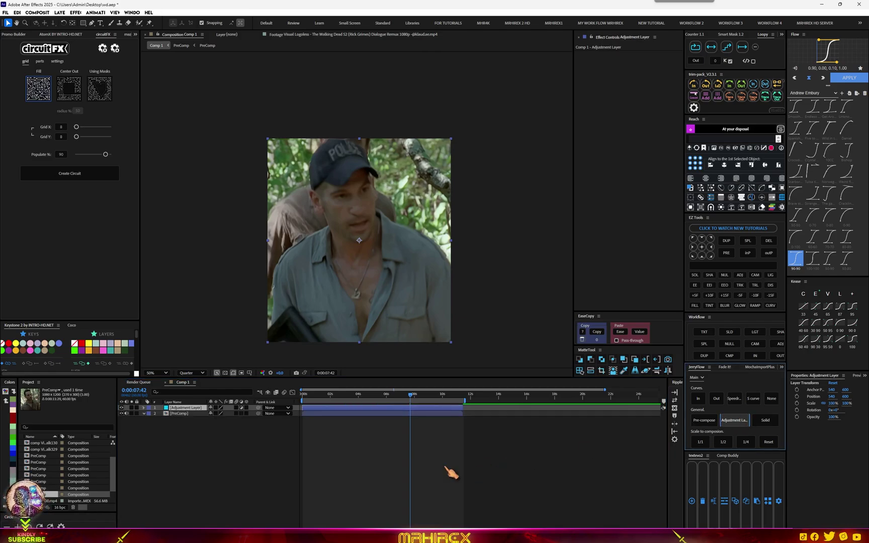
click(89, 344)
Apply uni.Linear Wipe to the adjustment layer with Path Angle 60° and Mix at 0%
key(ctrl+space)
text(line)
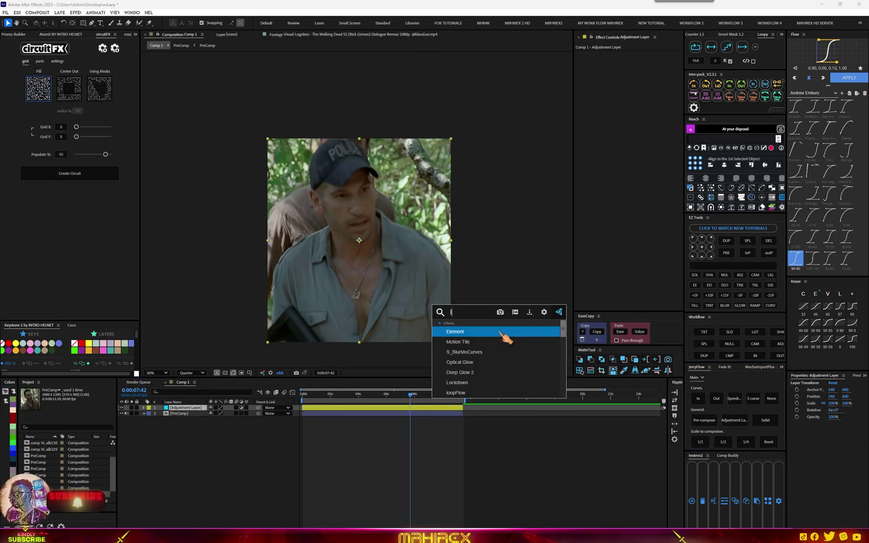
text(ar)
scroll(498, 356, down, 3)
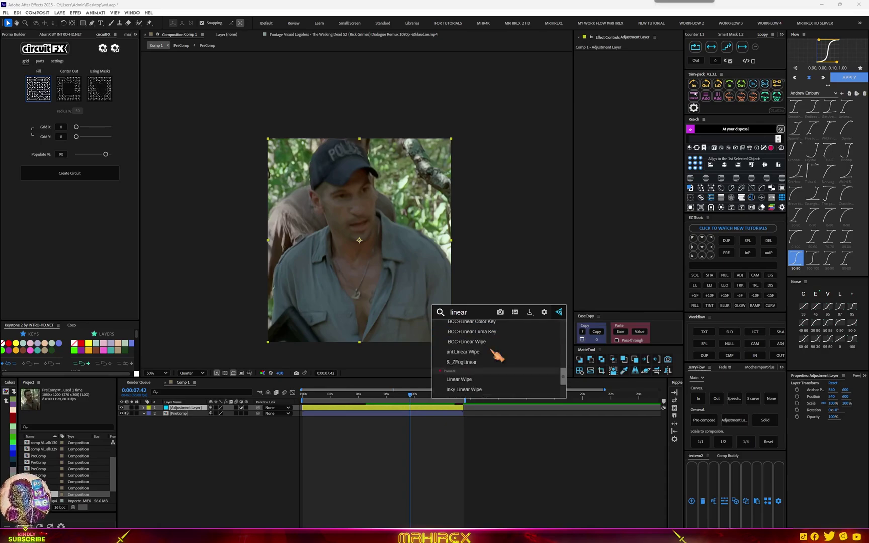
click(493, 352)
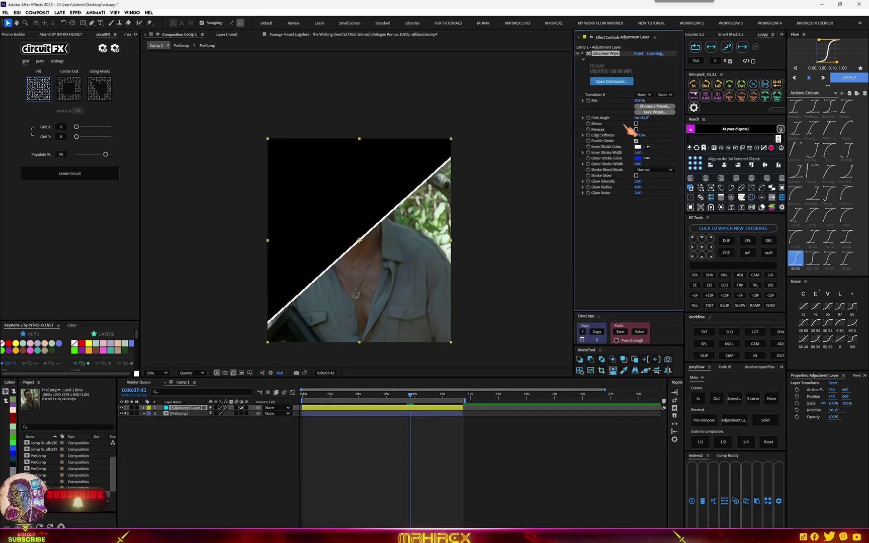
drag(640, 100, 619, 101)
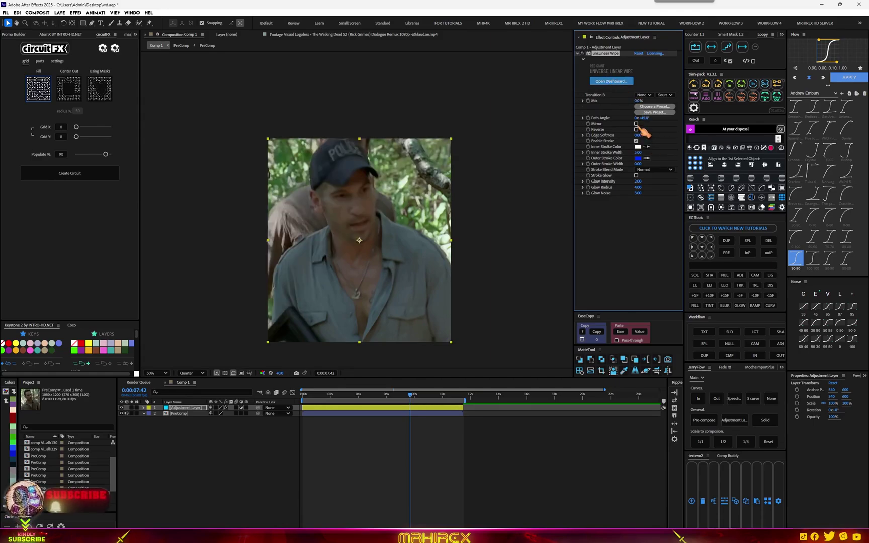
drag(638, 101, 642, 100)
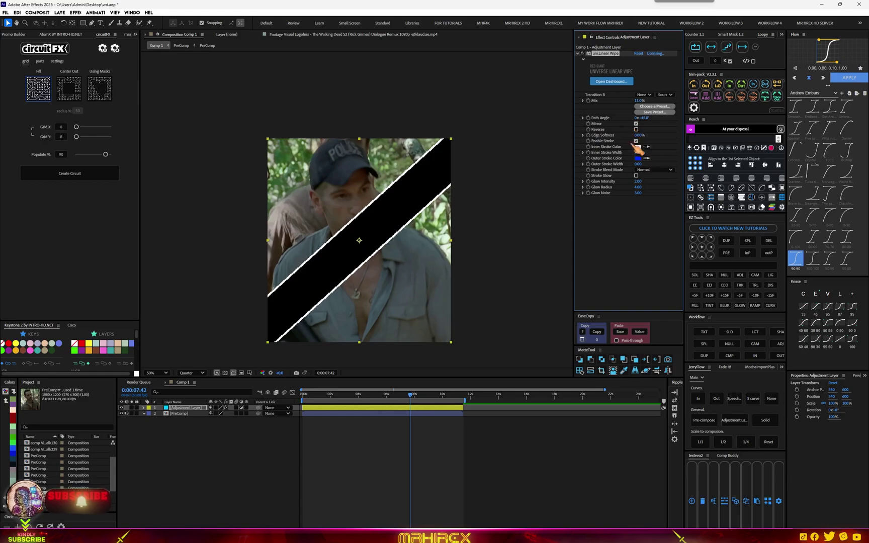
drag(642, 121, 649, 122)
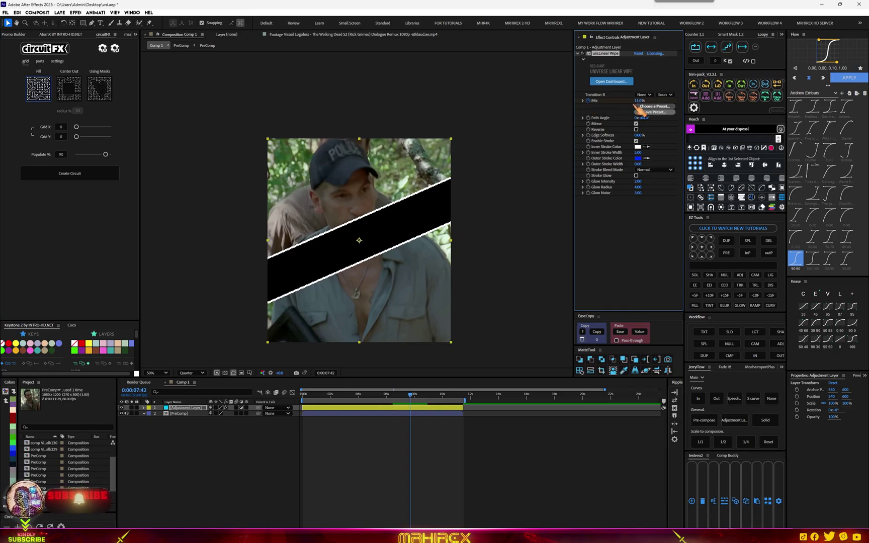
drag(639, 108, 625, 100)
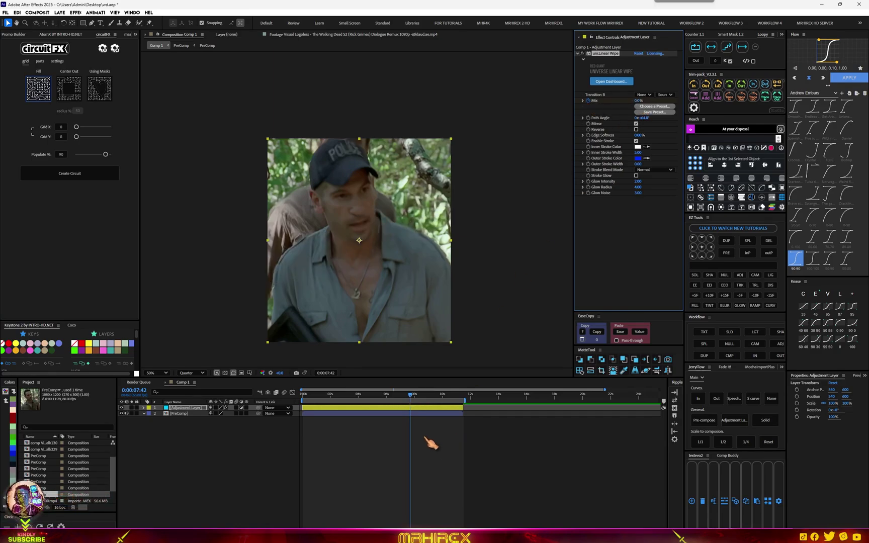
Keyframe Mix from 0% to 19.8%, then select both keys in the speed graph
key(u)
drag(412, 396, 451, 397)
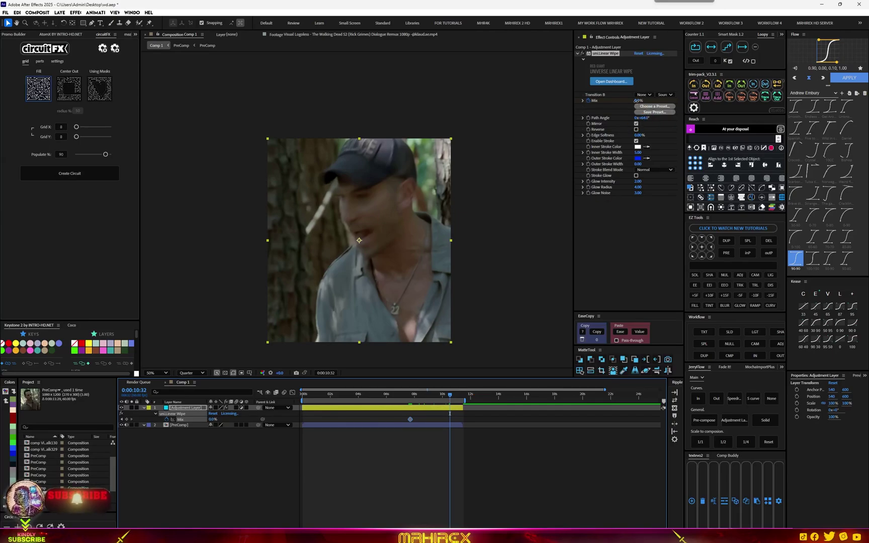
drag(638, 101, 643, 102)
click(360, 396)
key(space)
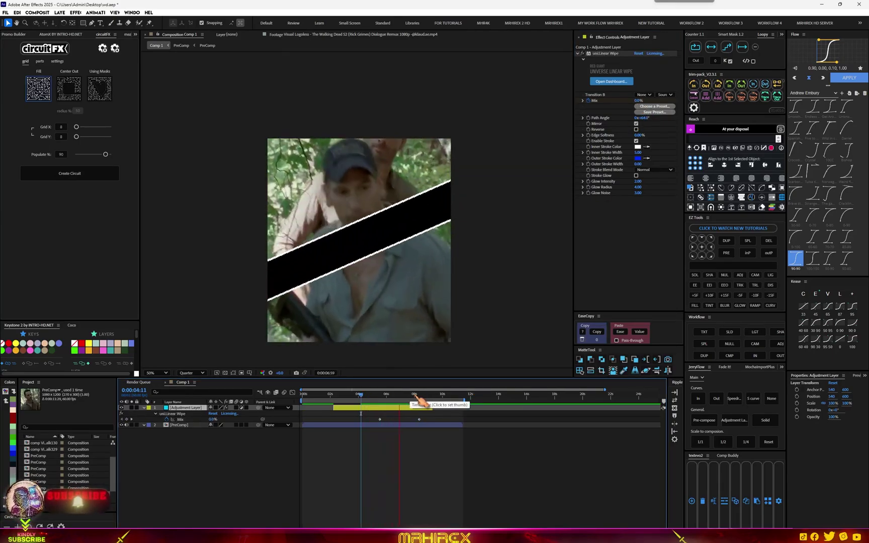
key(space)
drag(419, 419, 414, 419)
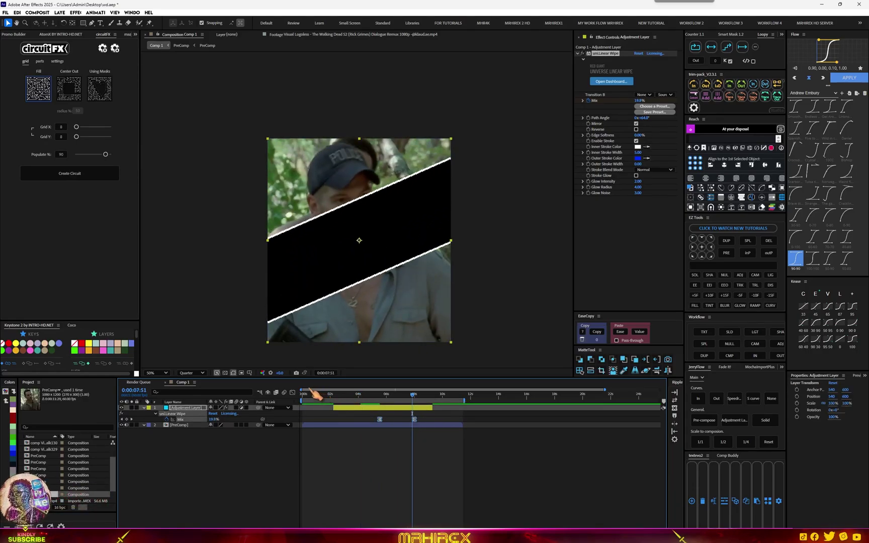
click(292, 393)
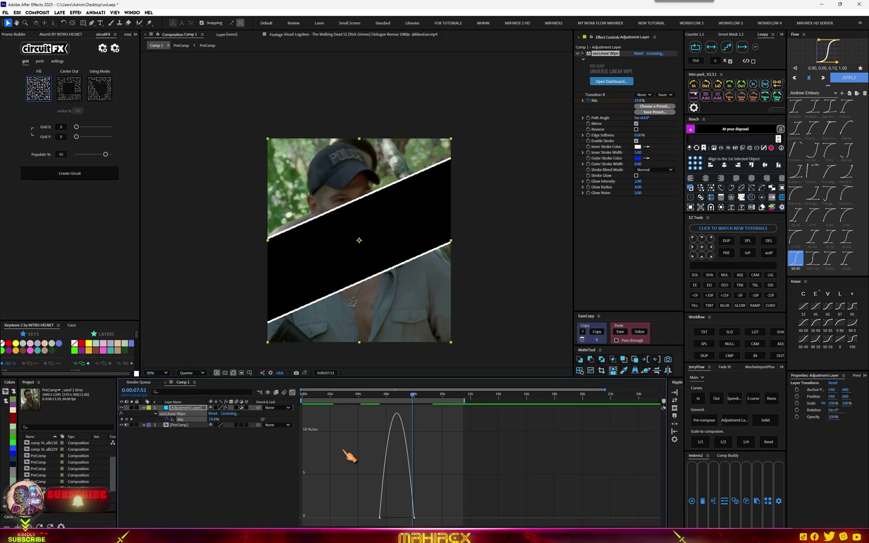
mouse_move(347, 455)
mouse_down()
mouse_move(416, 521)
mouse_move(376, 523)
mouse_move(410, 520)
mouse_up()
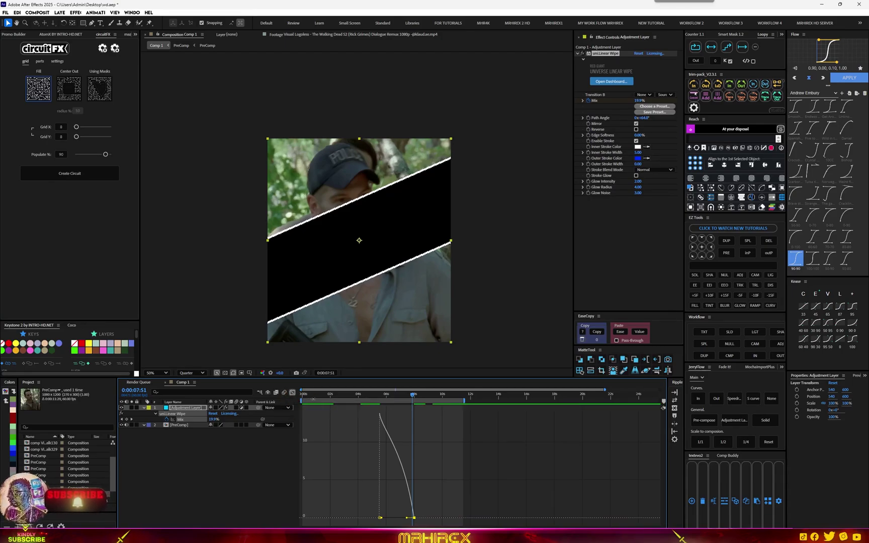
Return to the layer bars and preview the wipe, stepping through frames around it
click(292, 392)
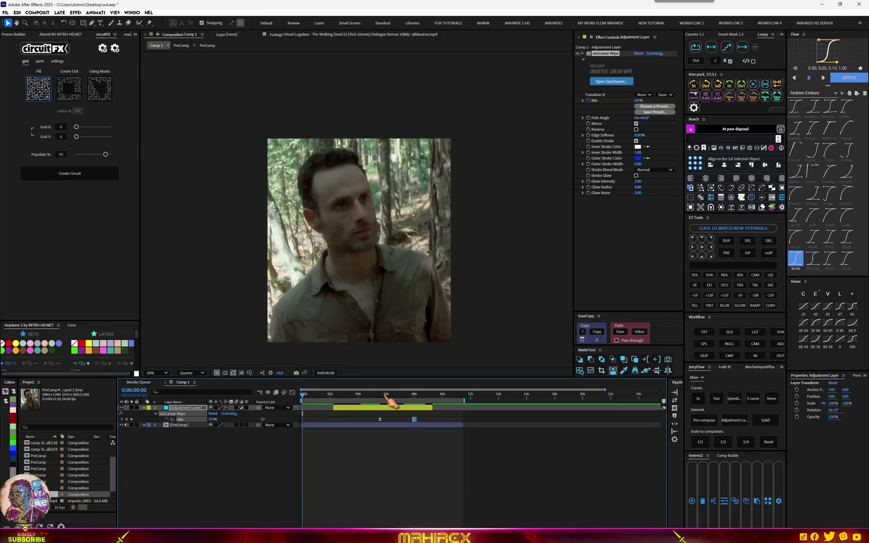
click(372, 397)
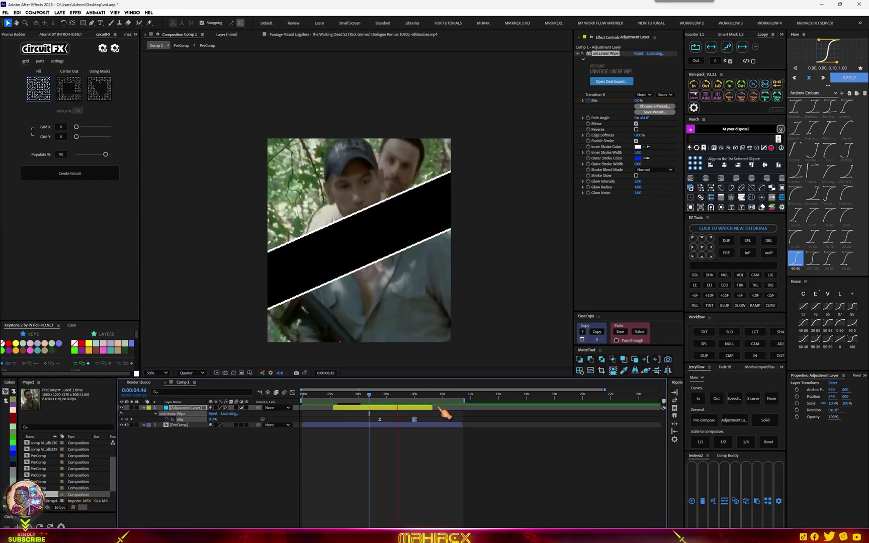
key(space)
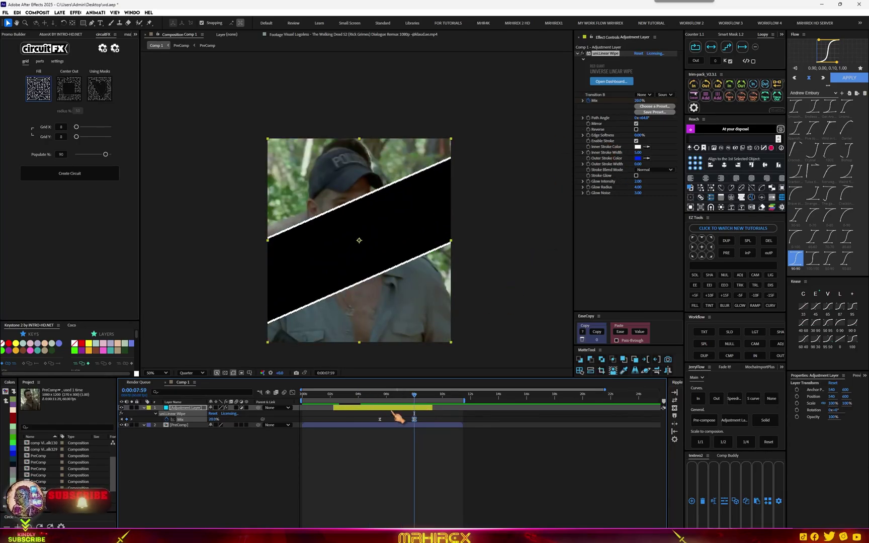
click(371, 395)
key(space)
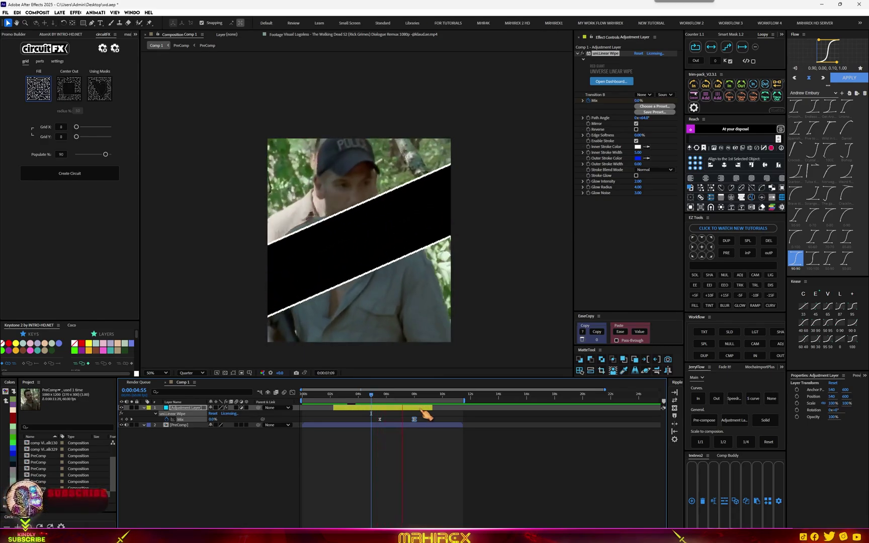
key(space)
drag(410, 399, 410, 401)
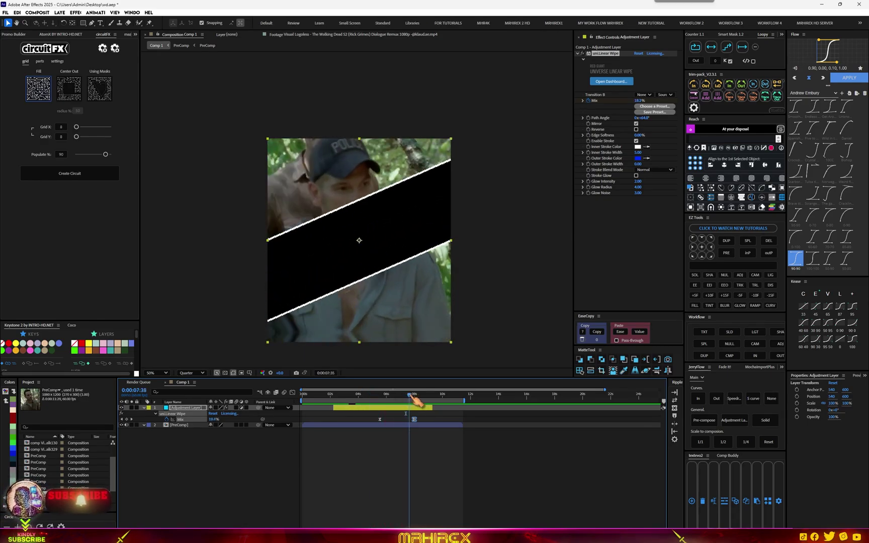
Lower the end Mix keyframe to 15% and preview the wipe again
key(k)
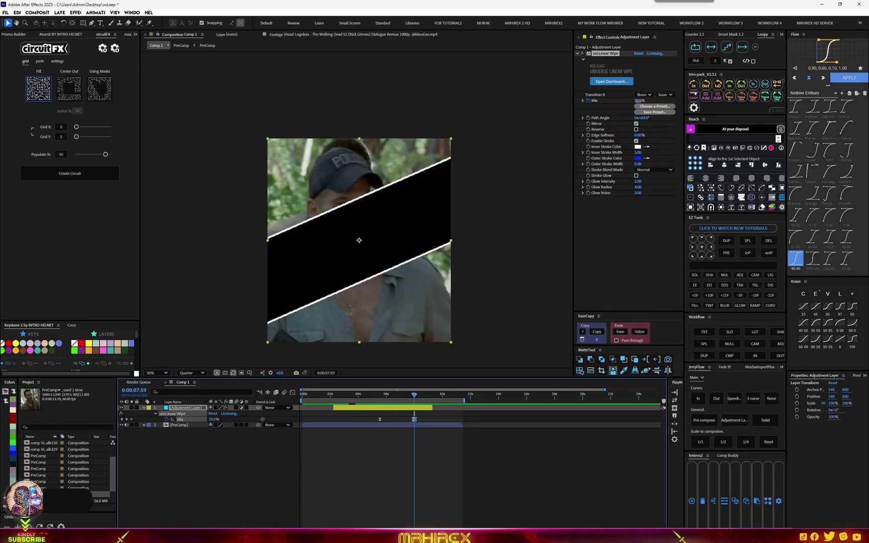
drag(638, 101, 637, 104)
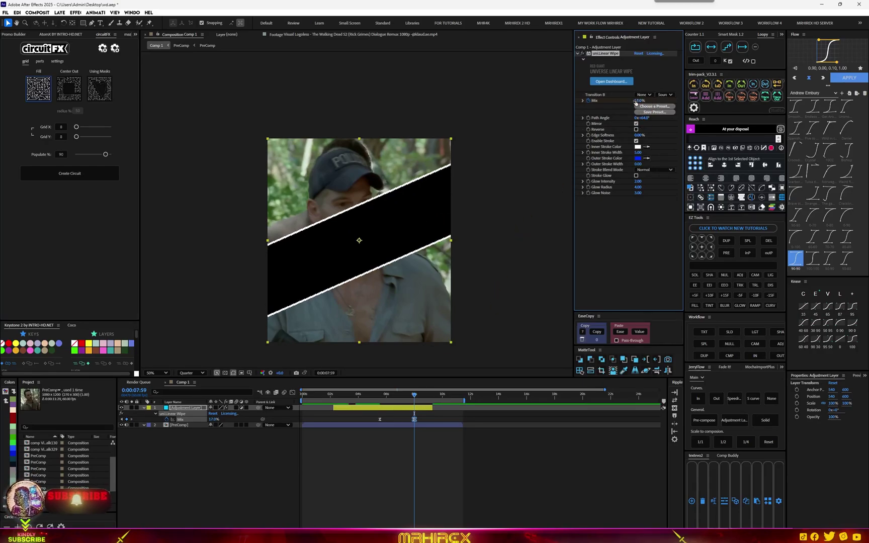
key(Return)
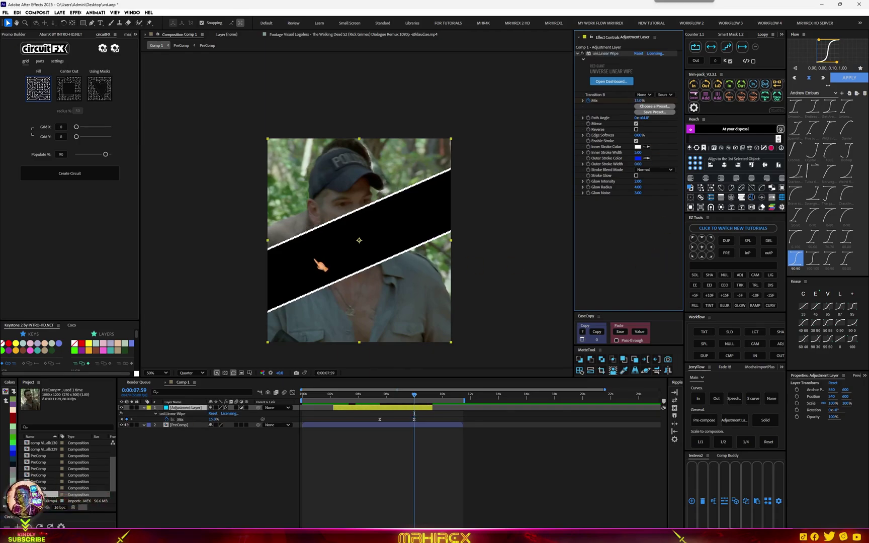
click(349, 395)
key(space)
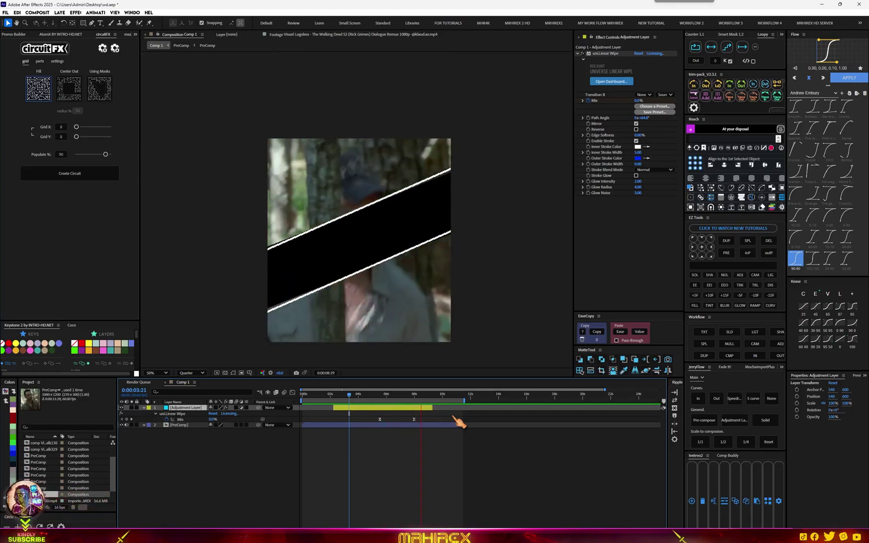
key(space)
mouse_move(426, 395)
mouse_down()
mouse_move(394, 395)
mouse_move(402, 394)
mouse_up()
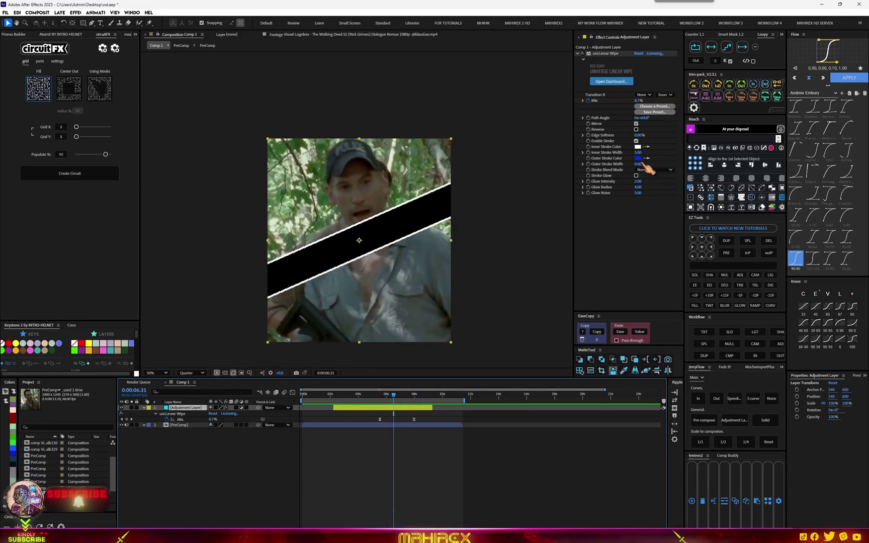
Set the wipe's inner stroke colour to red FF0000 and add a new shape layer
click(637, 147)
click(444, 234)
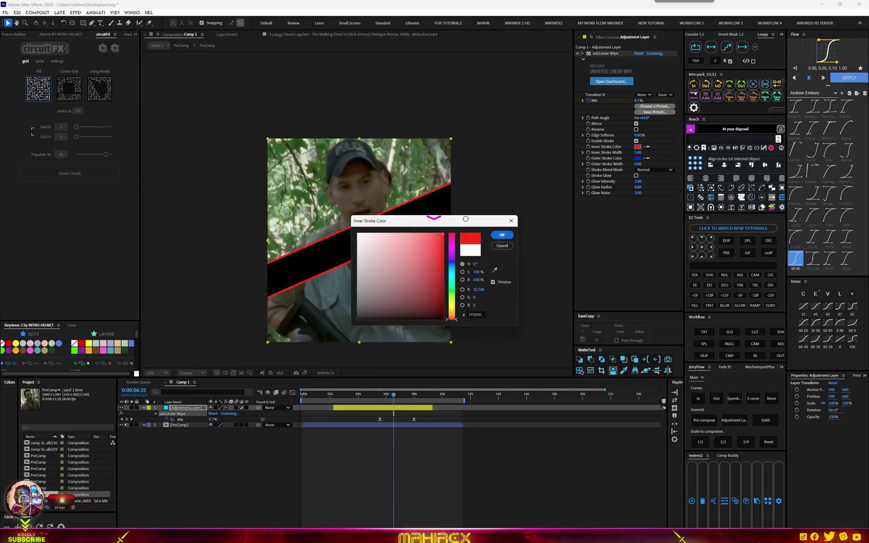
click(501, 235)
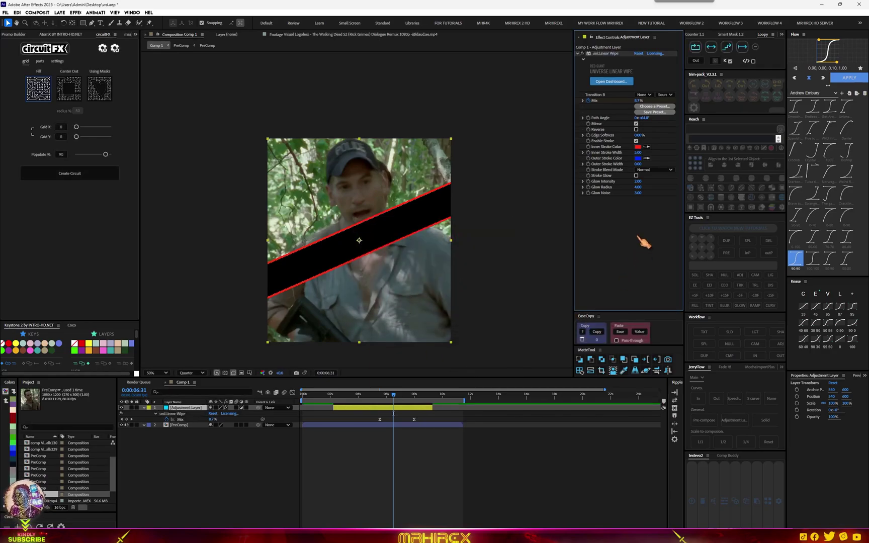
click(765, 420)
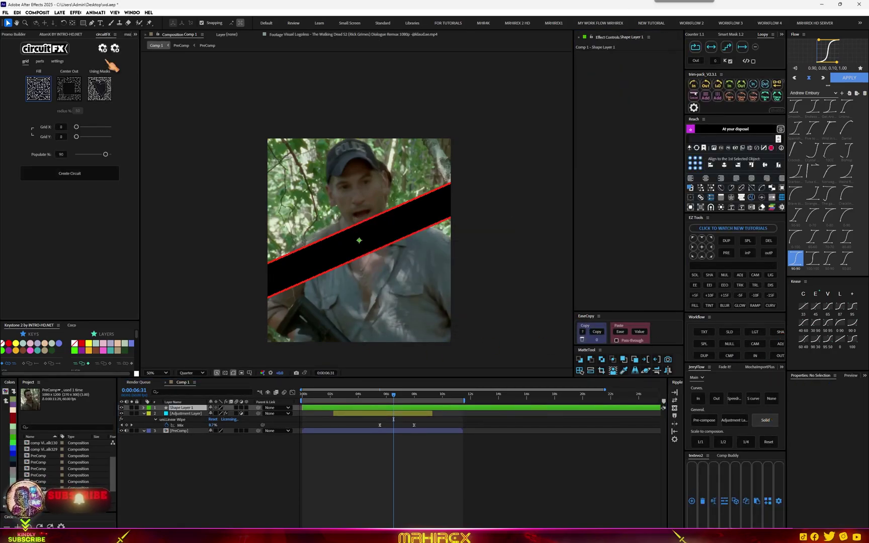
Draw a freeform path line starting at the frame's left edge
click(91, 23)
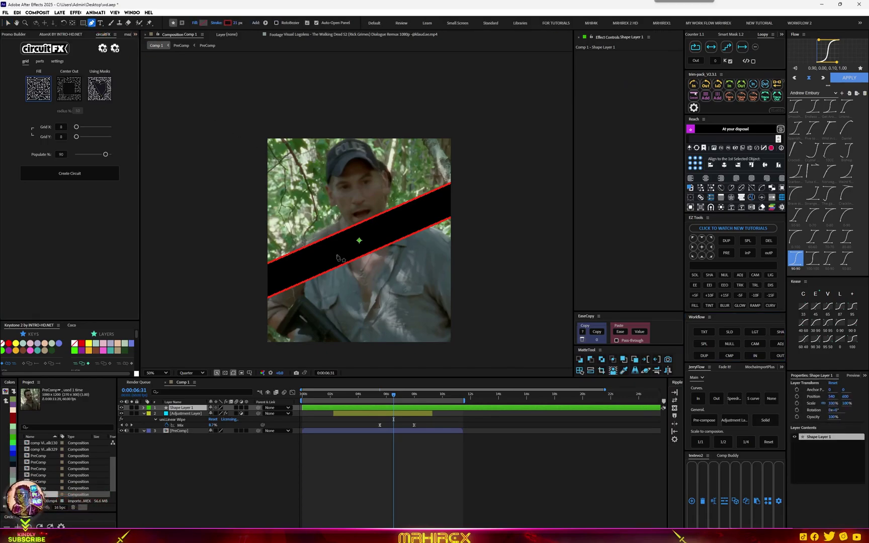
click(262, 265)
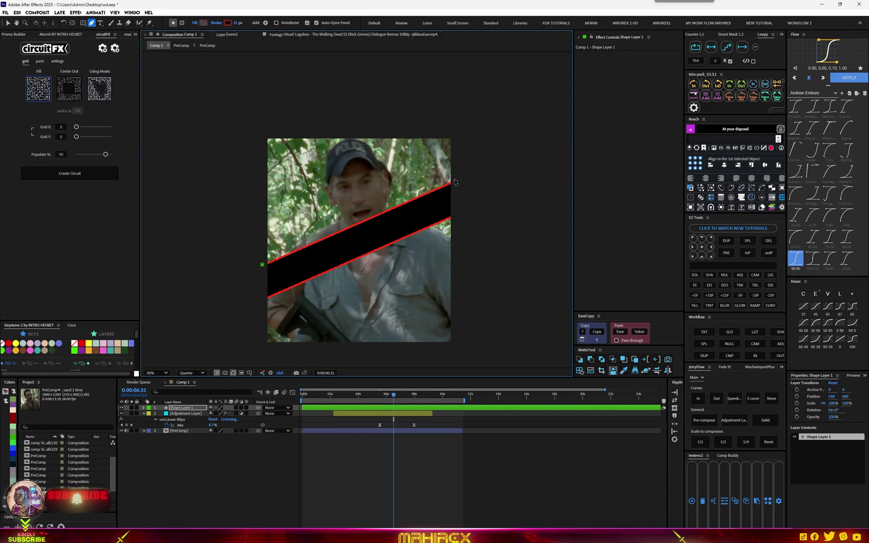
scroll(358, 201, up, 4)
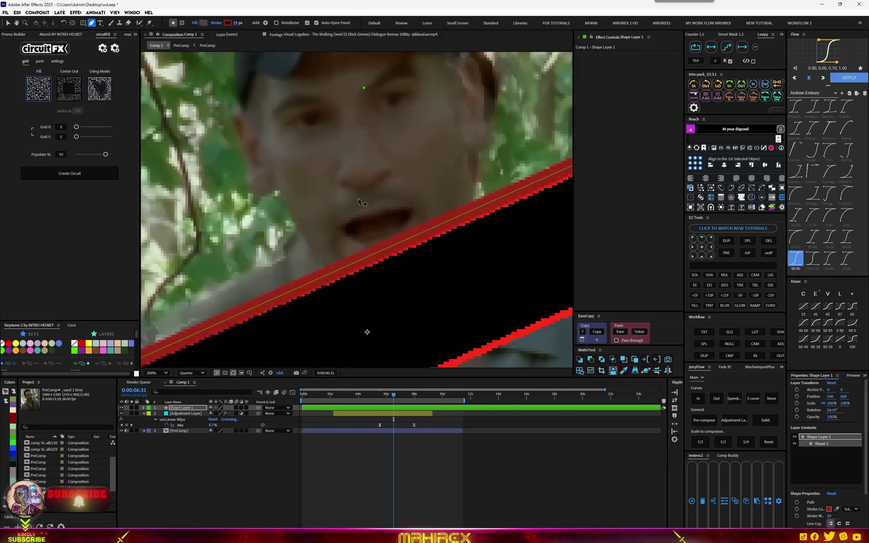
scroll(359, 202, down, 4)
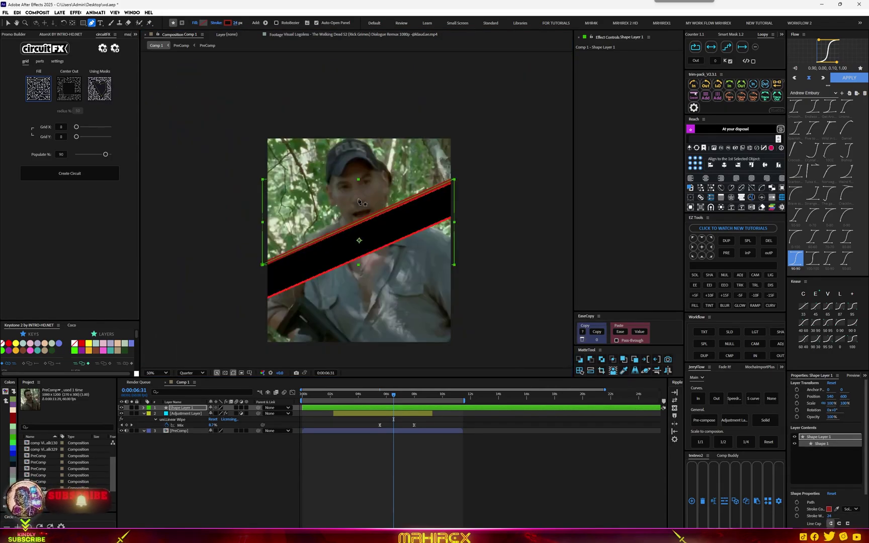
Change the line's stroke to magenta (hue 316°) and tilt it about -2.6°
click(232, 24)
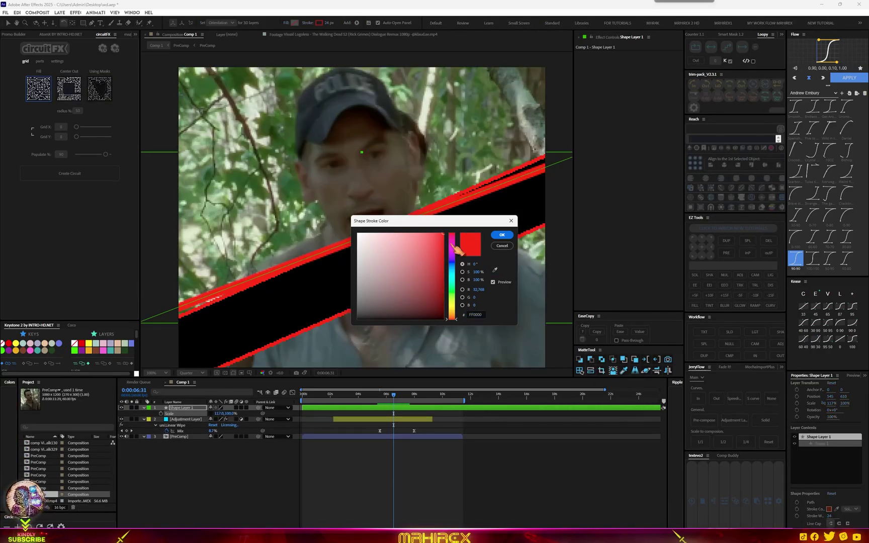
click(453, 244)
click(502, 235)
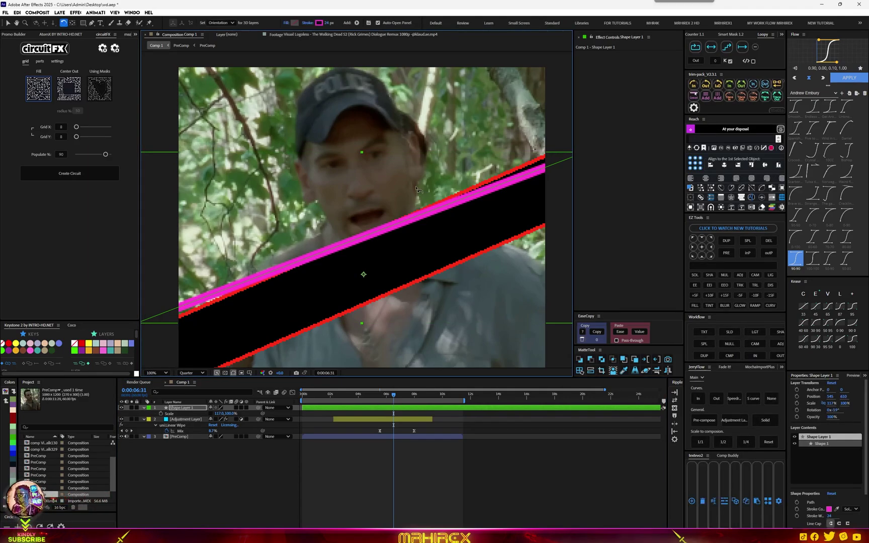
drag(425, 195, 423, 190)
key(v)
scroll(423, 189, down, 2)
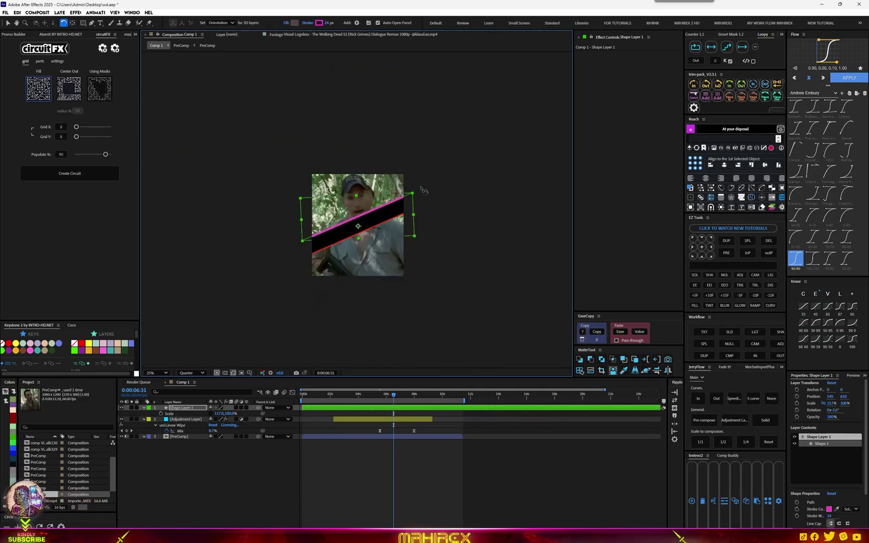
drag(370, 217, 373, 237)
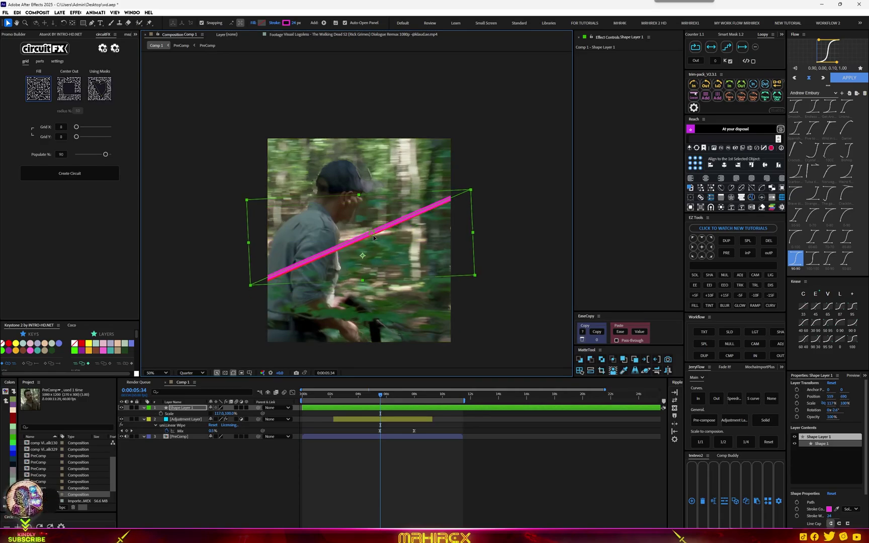
Nudge the magenta line down and set its first Position keyframe at 5:34
scroll(373, 238, up, 4)
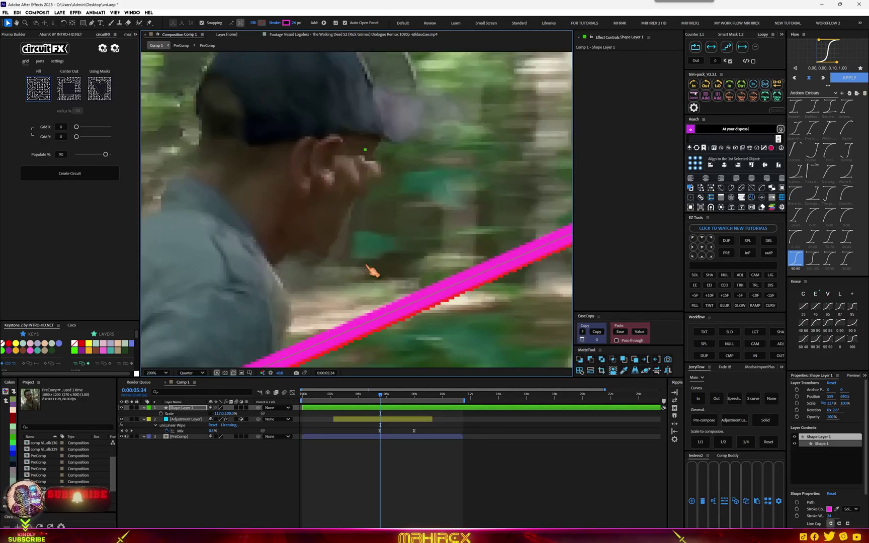
key(Down)
key(Down)
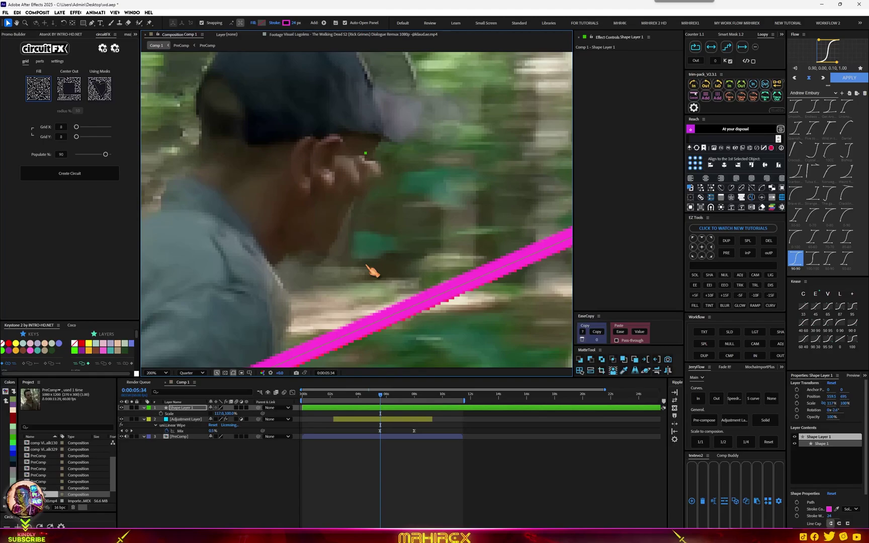
scroll(372, 272, down, 4)
scroll(372, 270, up, 2)
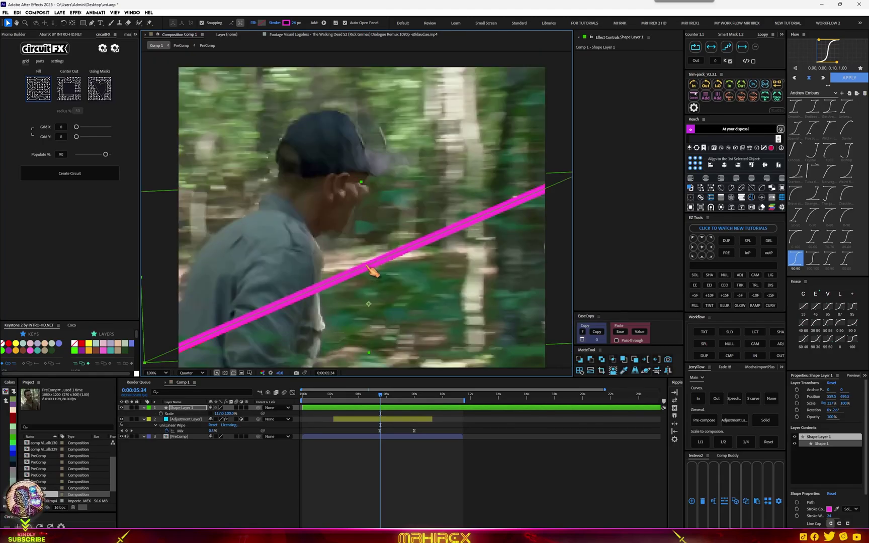
scroll(378, 450, up, 3)
scroll(378, 450, up, 3)
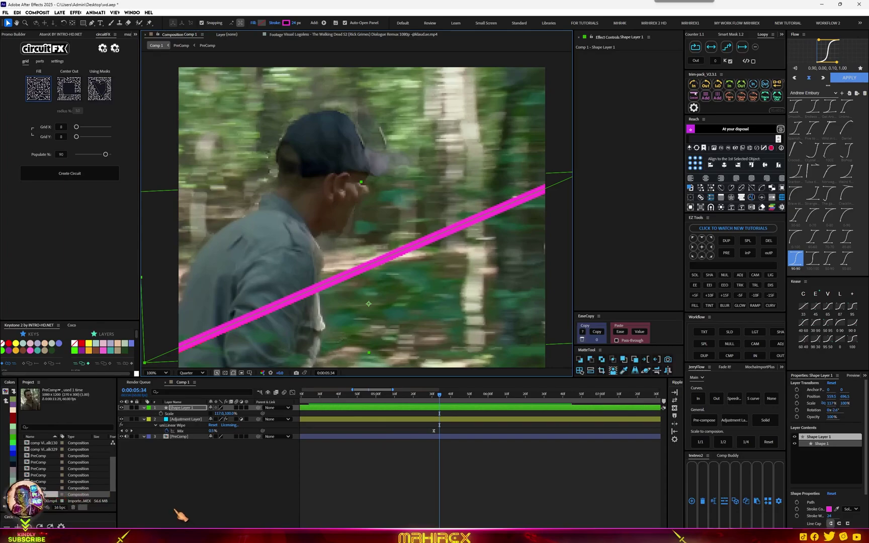
key(p)
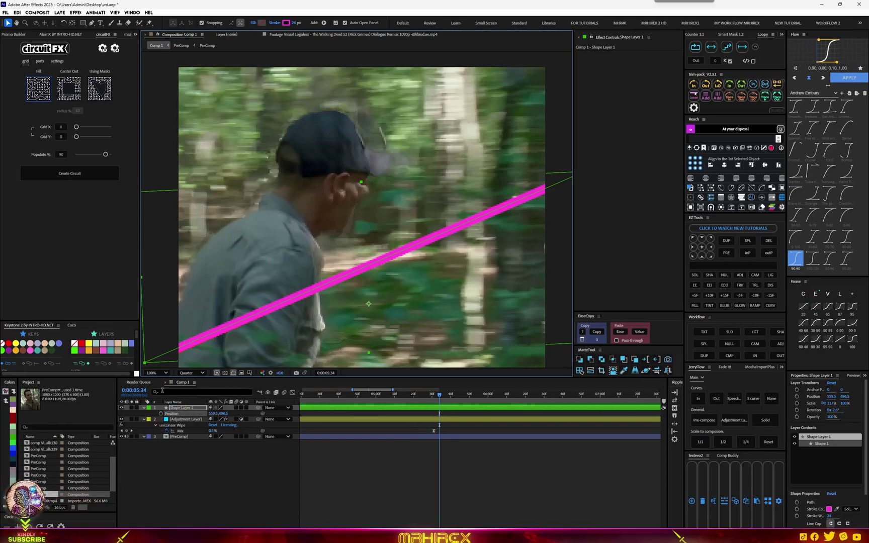
click(161, 413)
At 7:59, move the magenta line to the comp centre for the second Position keyframe
key(comma)
key(comma)
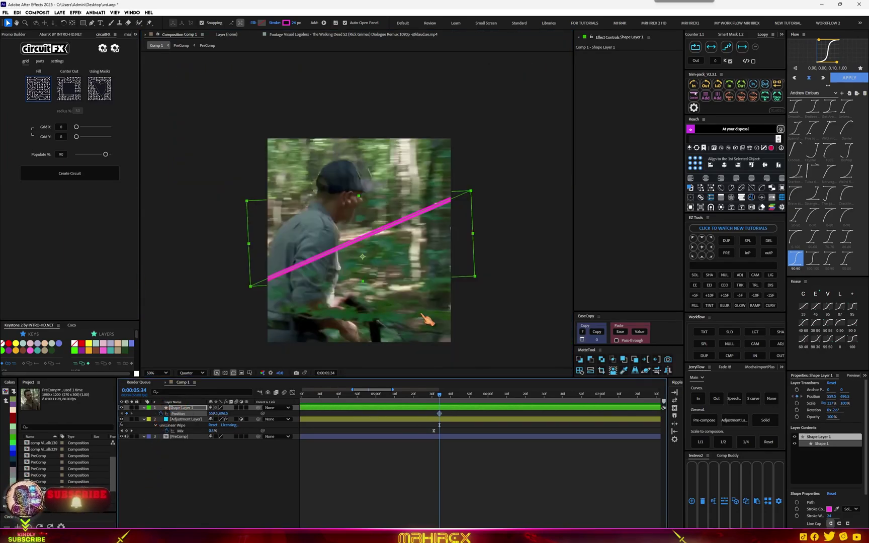
key(minus)
key(minus)
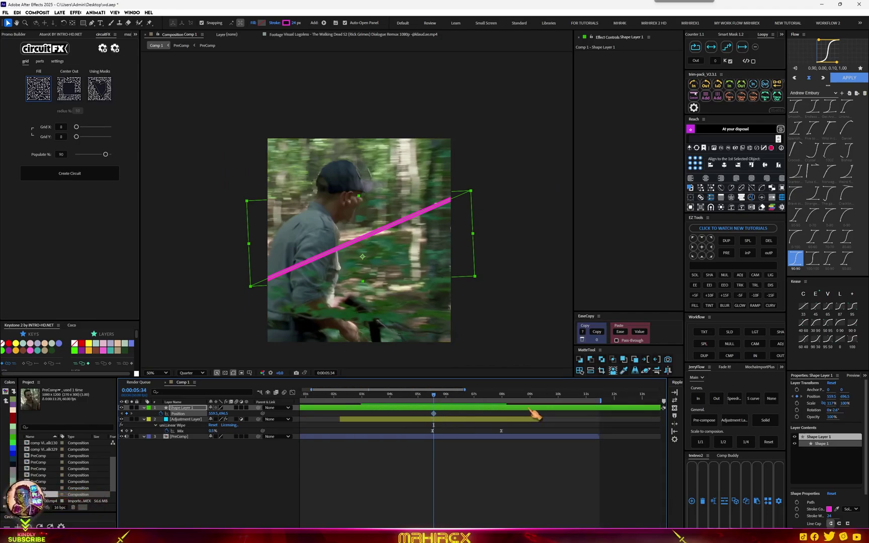
click(502, 396)
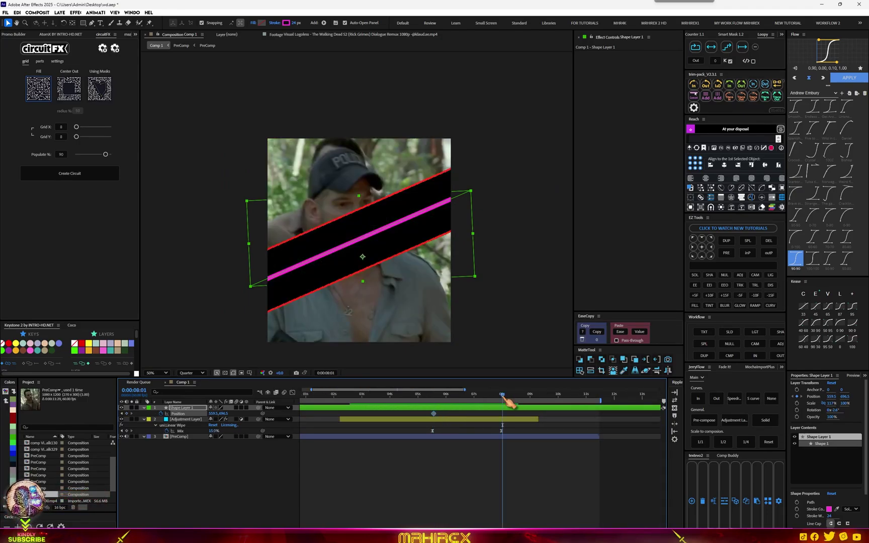
key(equal)
key(equal)
click(505, 396)
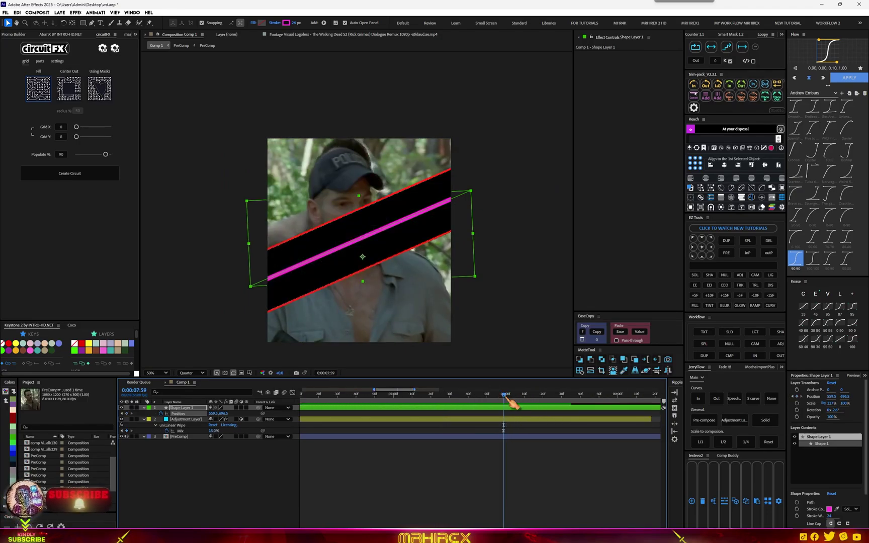
drag(384, 259, 373, 223)
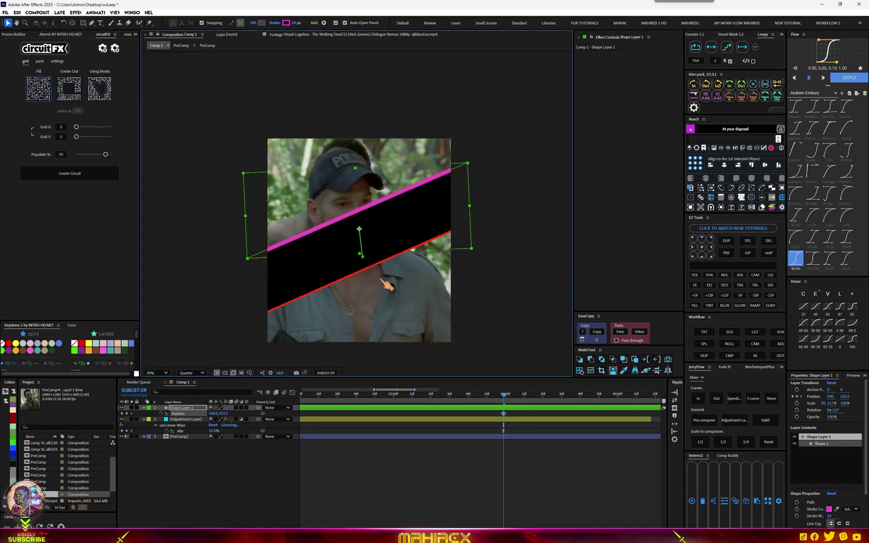
Copy the Mix keyframes' easing with EaseCopy and paste it onto the Position keyframes
scroll(508, 432, down, 3)
drag(512, 427, 425, 439)
click(597, 332)
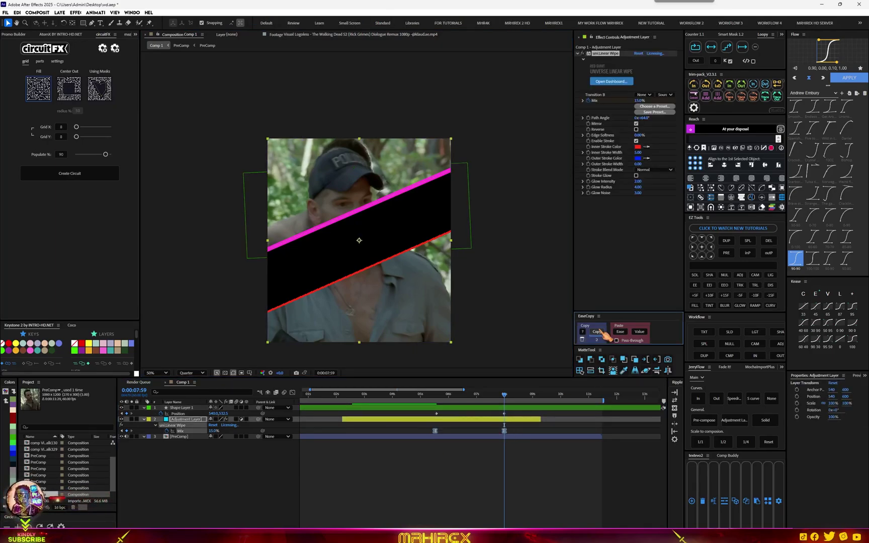
drag(520, 411, 425, 418)
click(620, 332)
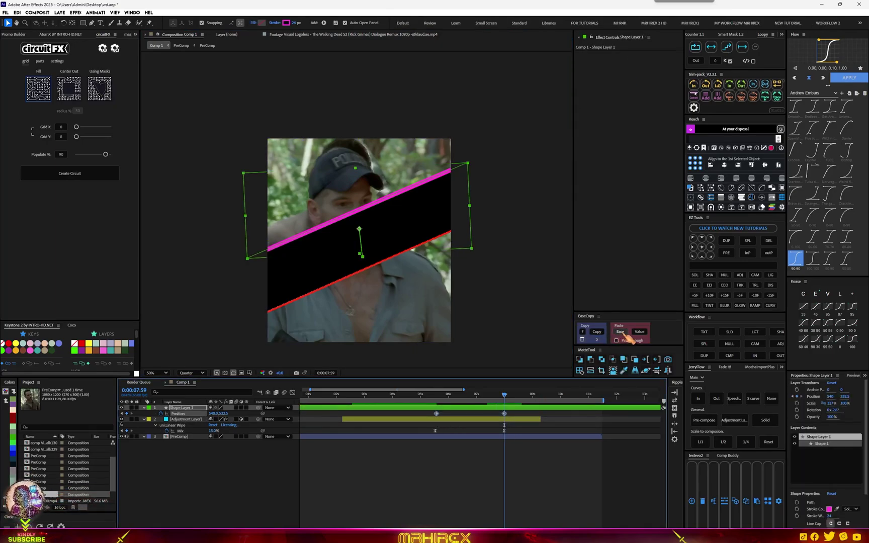
Preview the transition with the line travelling along the wipe edge
click(423, 395)
key(space)
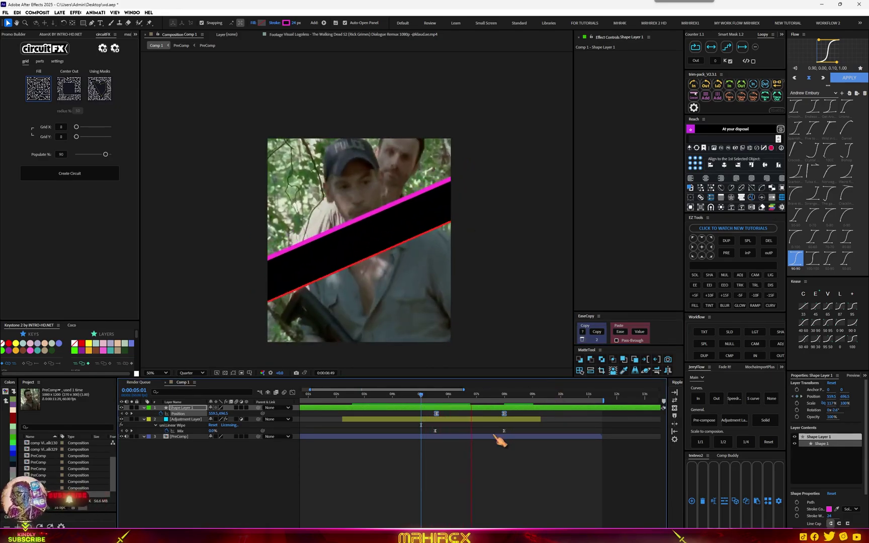
click(415, 395)
key(space)
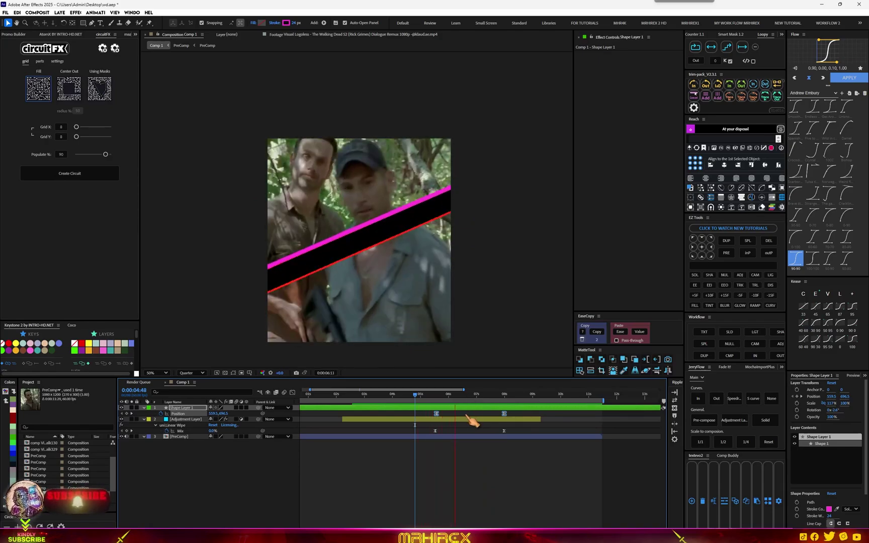
At the 5:34 keyframe, set Shape Layer 1's opacity keyframe to 0%
key(space)
key(j)
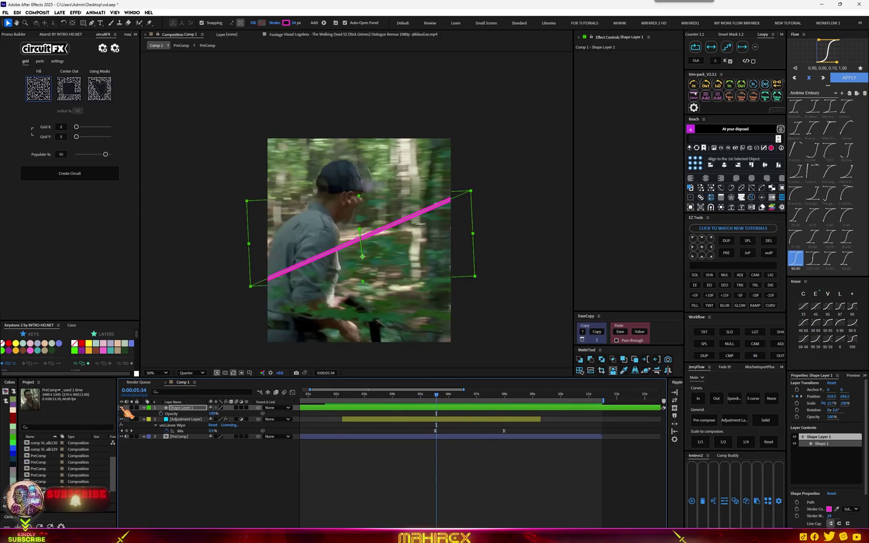
click(122, 408)
click(122, 408)
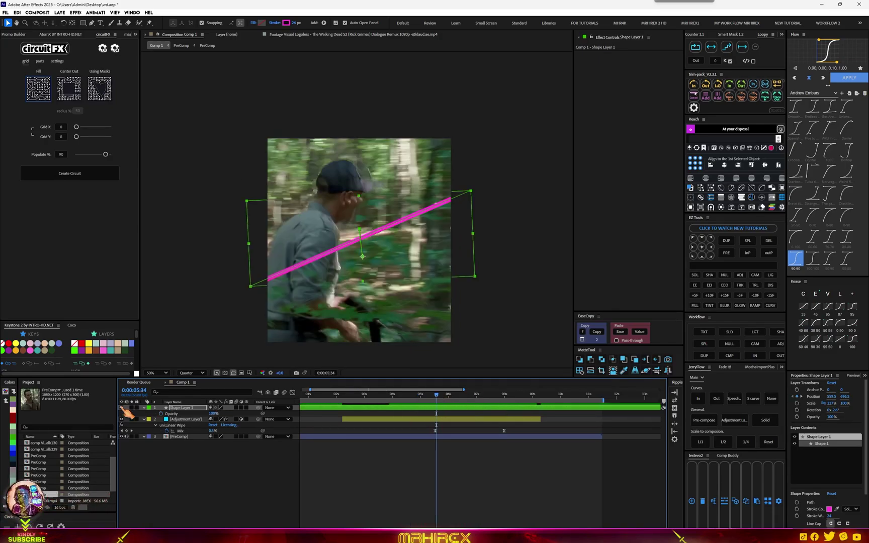
click(161, 413)
click(213, 413)
text(0)
key(Return)
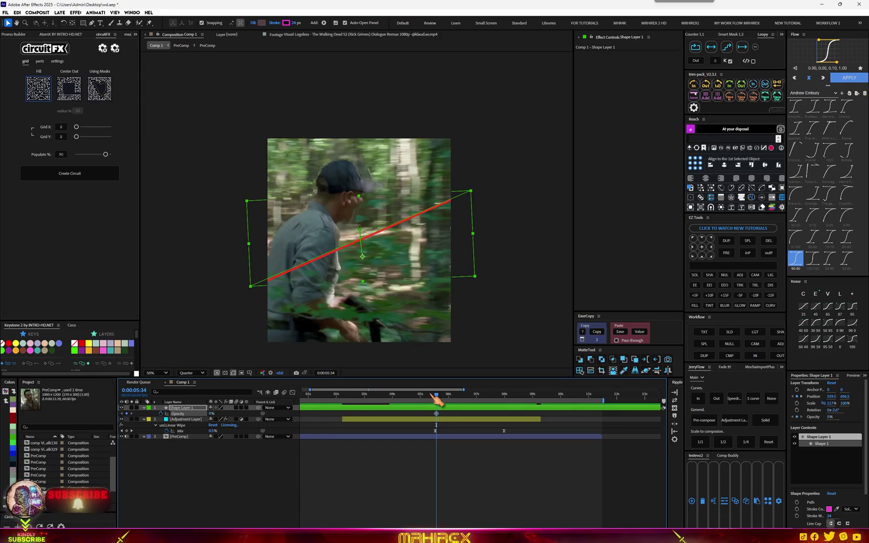
Move the next opacity keyframe one frame later and set it to 100%
drag(435, 398, 445, 403)
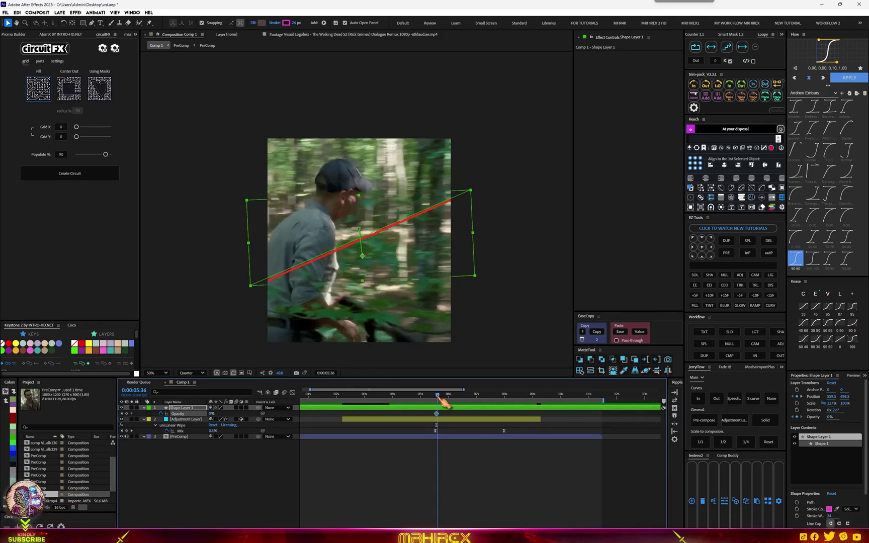
drag(442, 402, 428, 402)
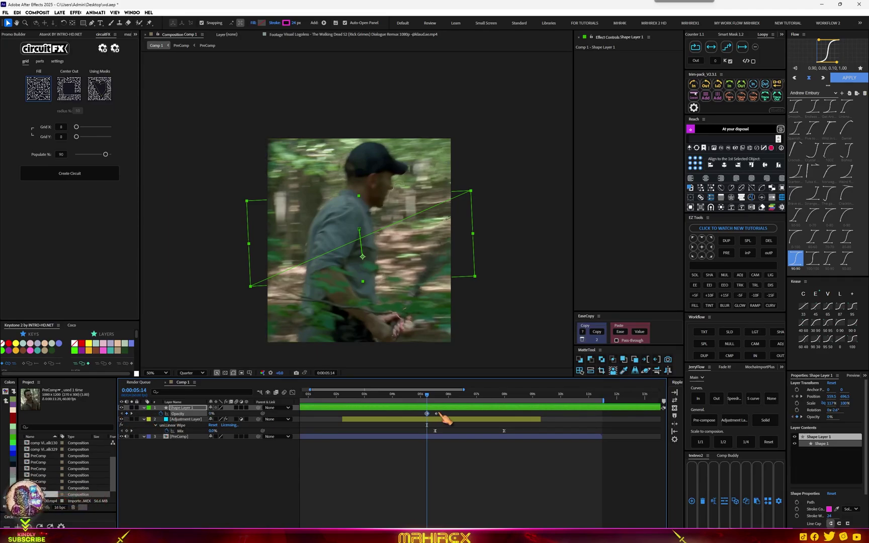
key(k)
key(ctrl+shift+a)
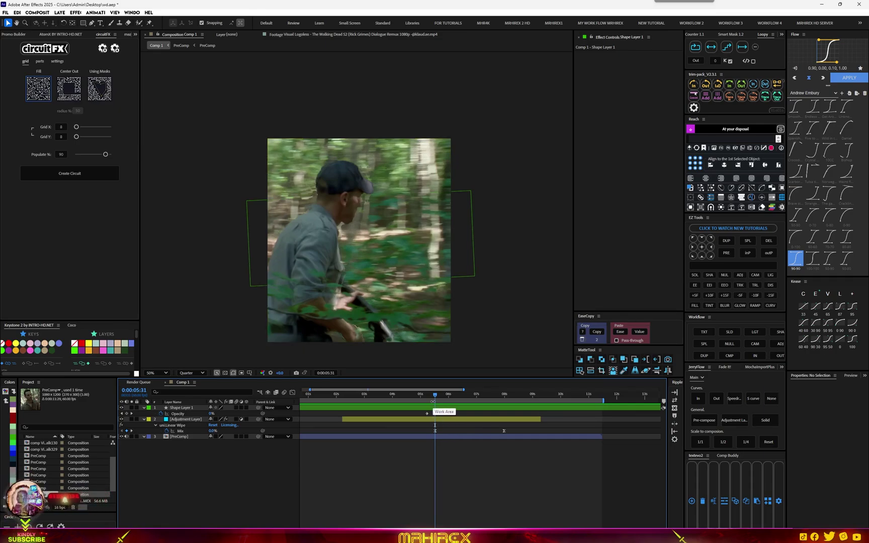
key(Page_Down)
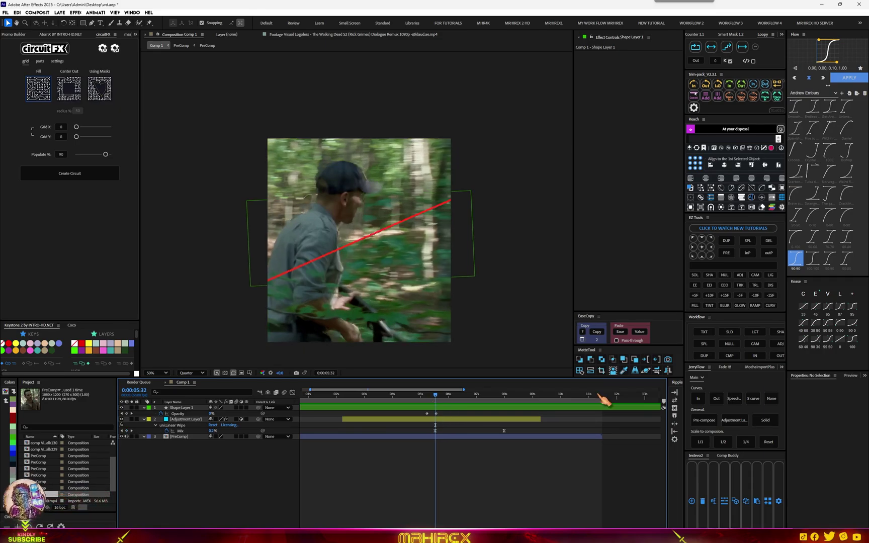
scroll(435, 421, up, 4)
drag(501, 414, 496, 414)
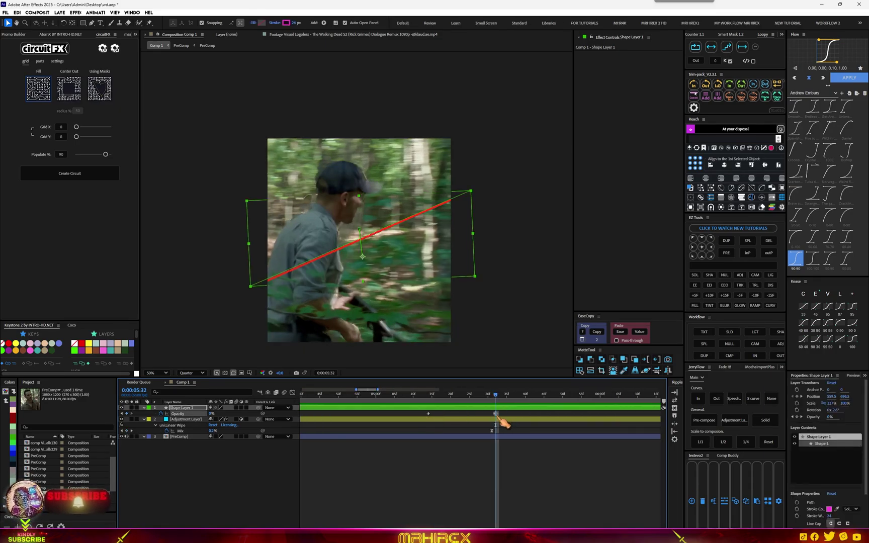
click(212, 413)
text(100)
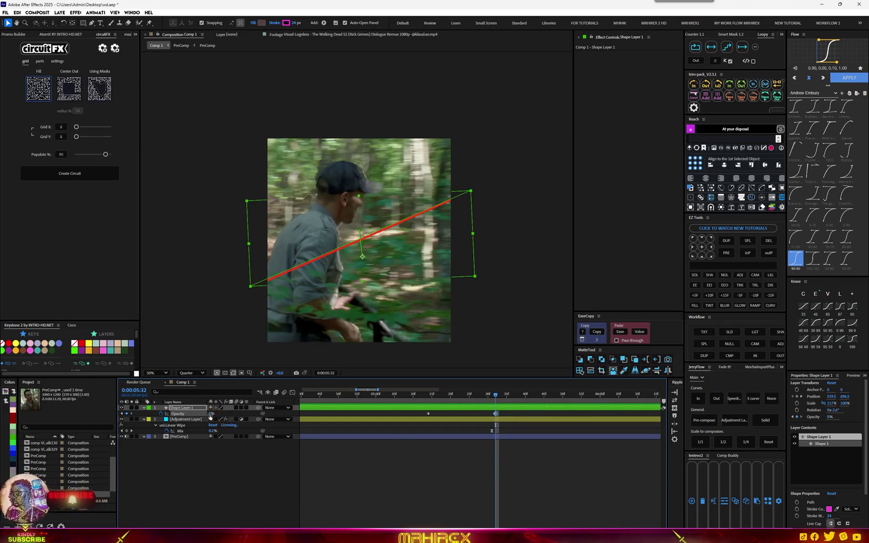
key(Return)
Preview the line fading in, then marquee-select both wipe Mix keyframes
click(491, 395)
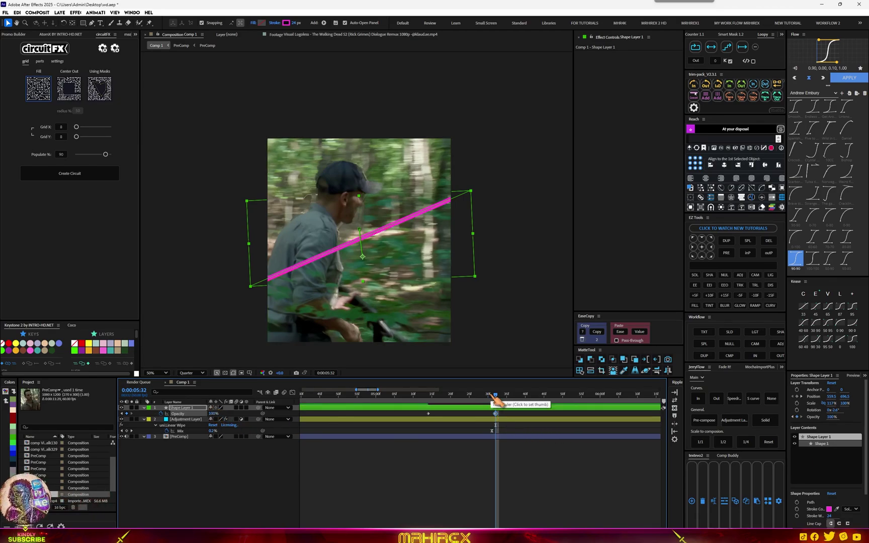
drag(492, 396, 391, 396)
key(space)
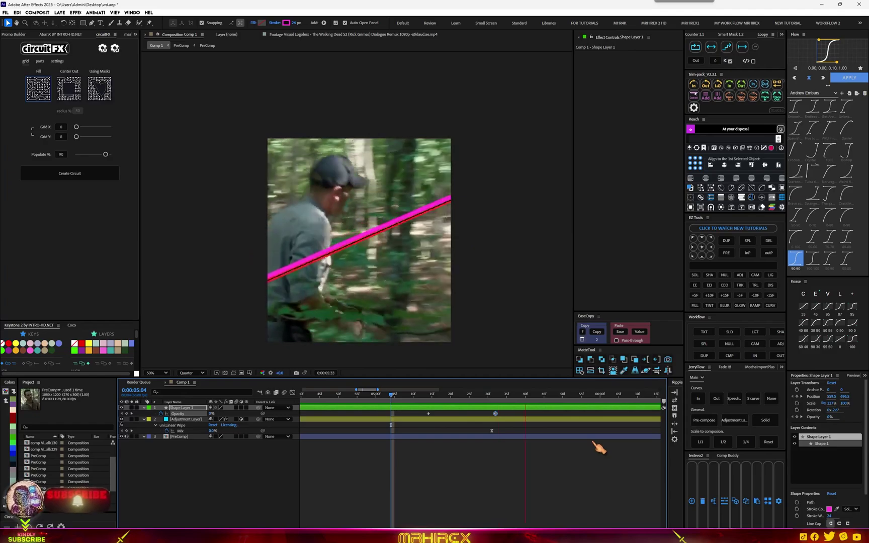
scroll(520, 450, down, 5)
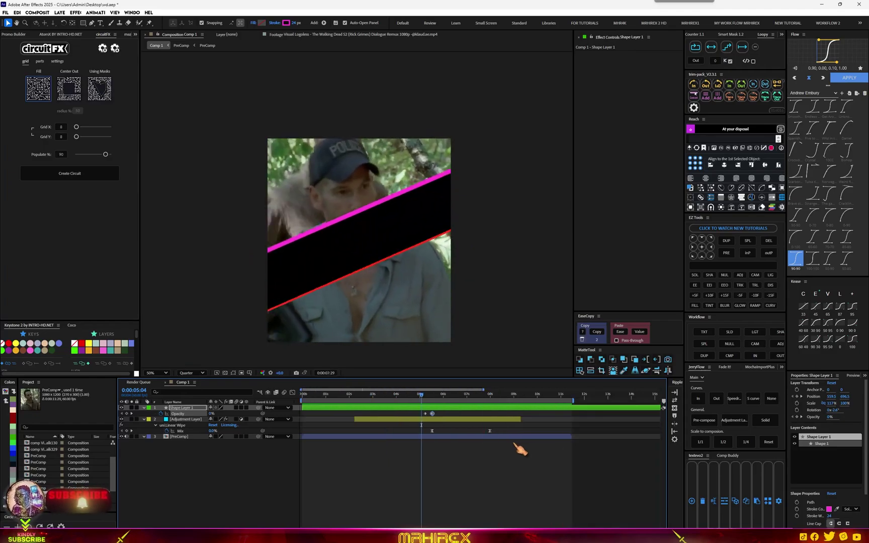
click(405, 396)
key(space)
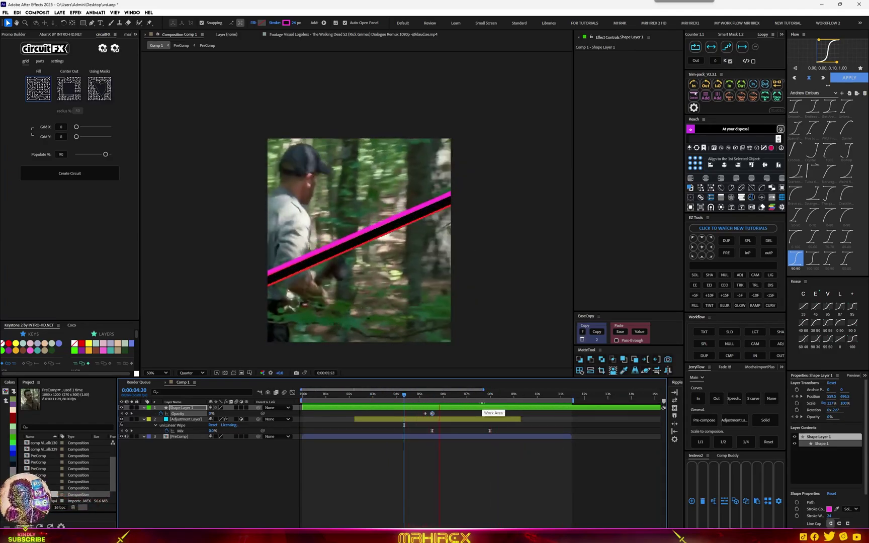
key(space)
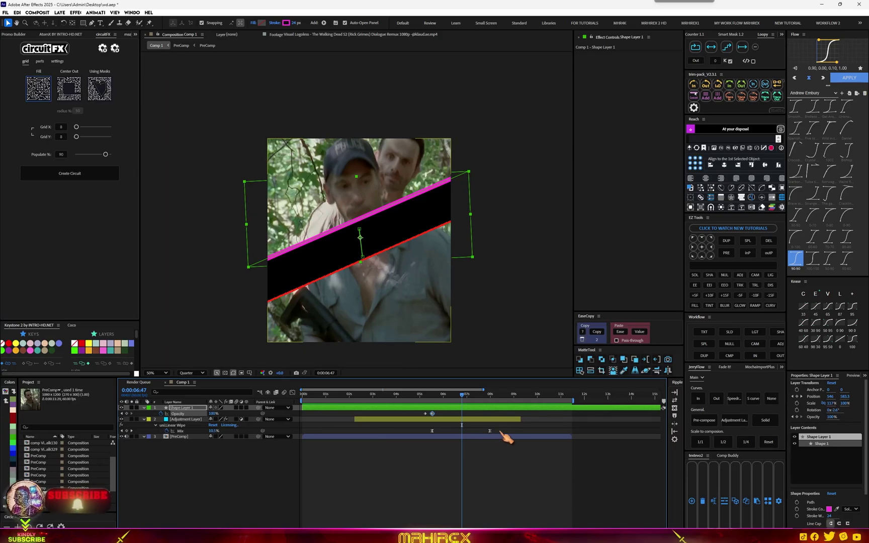
drag(499, 430, 481, 440)
Apply Easy Ease (F9) to both Mix keyframes in the Graph Editor
click(292, 393)
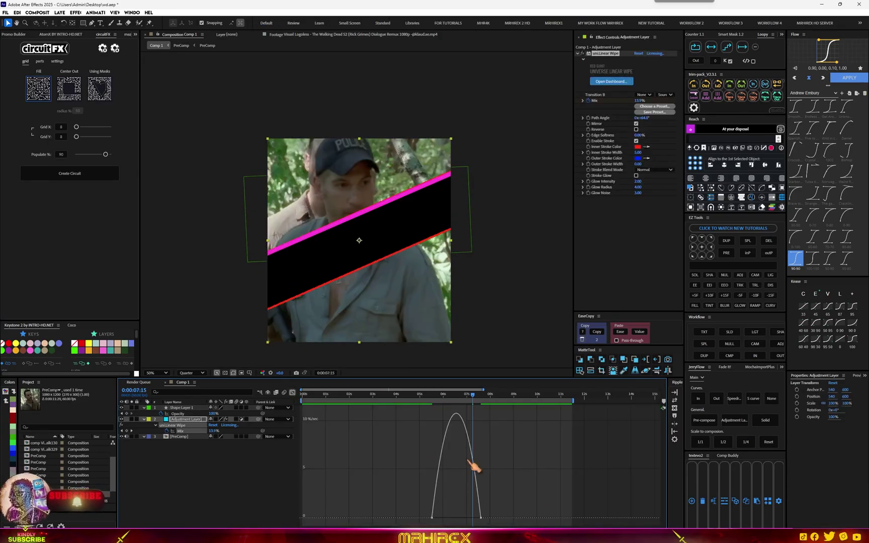
drag(505, 505, 426, 519)
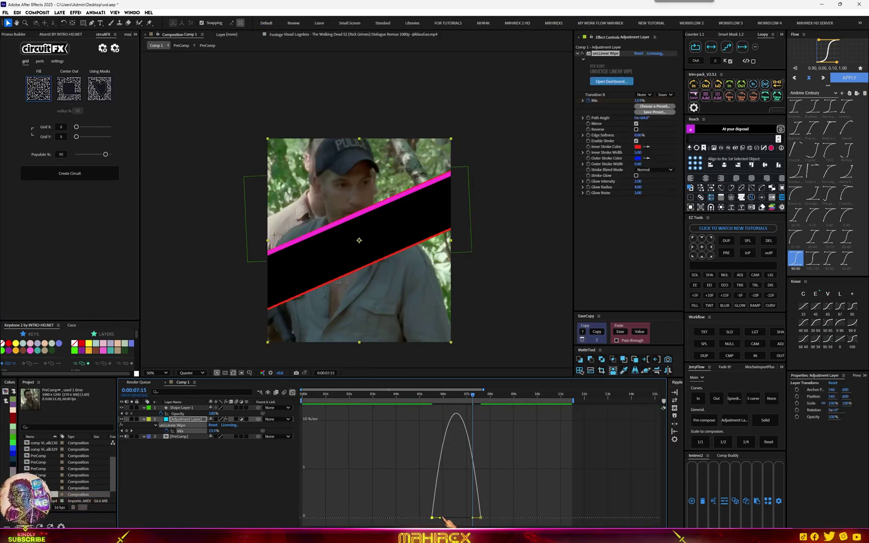
key(F9)
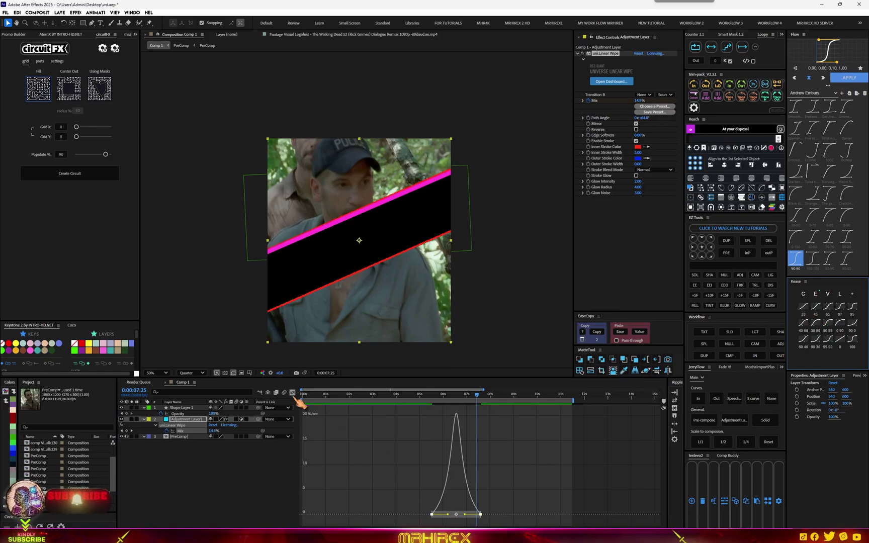
click(292, 393)
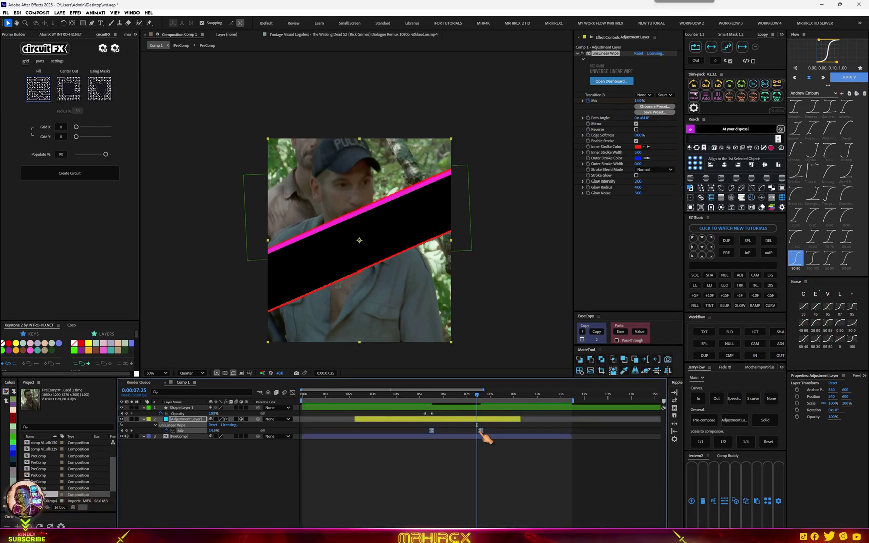
Shift the second Mix keyframe slightly earlier and preview from 0:00:05:16
drag(481, 431, 465, 431)
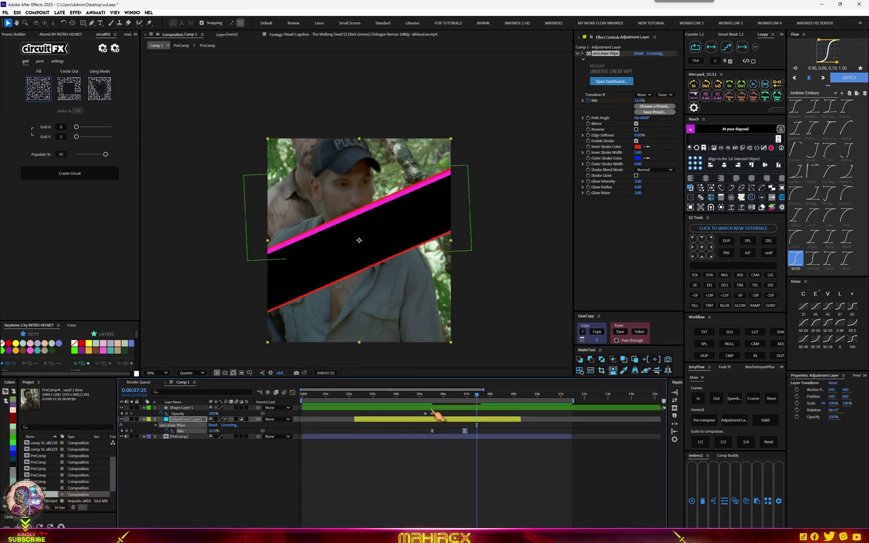
click(425, 393)
key(space)
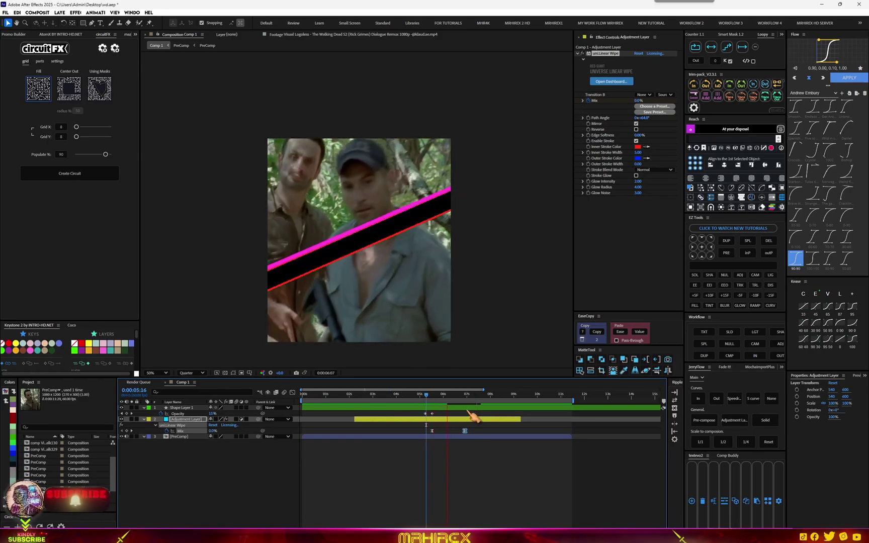
key(space)
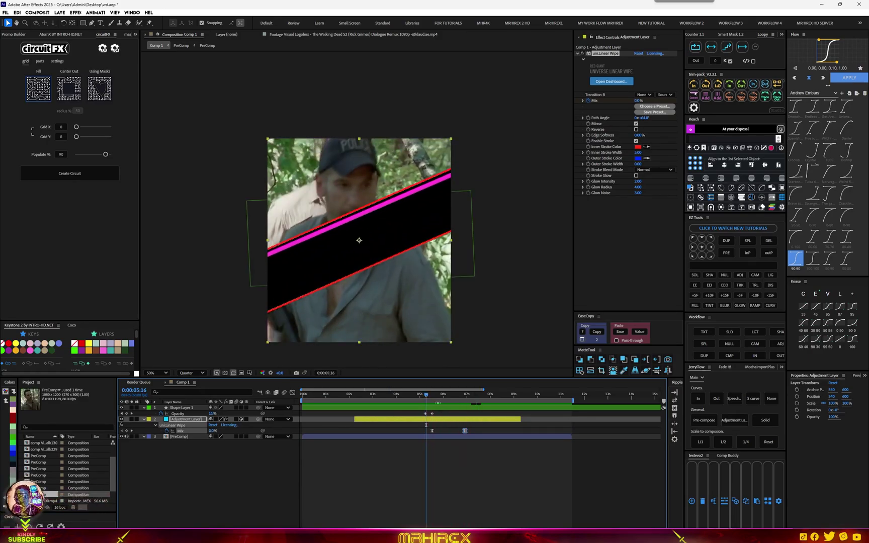
key(space)
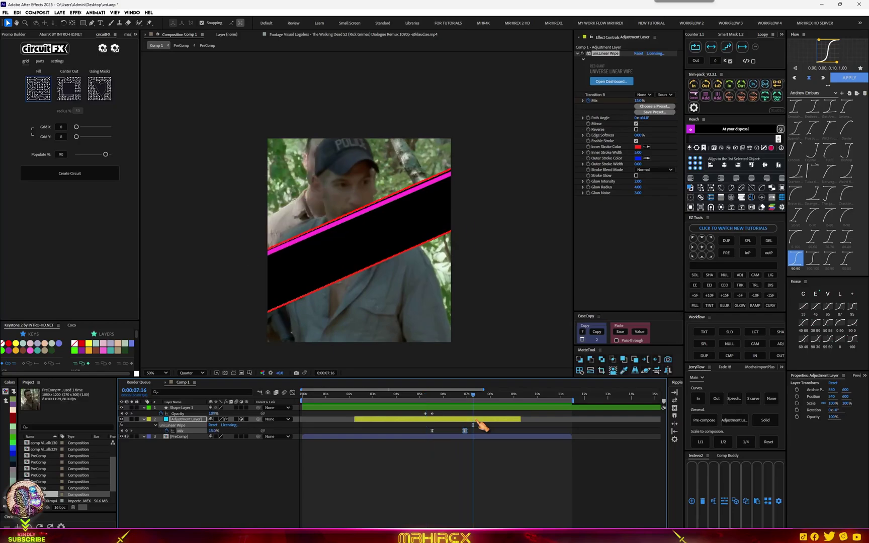
Move Shape Layer 1's end Position keyframe to 0:00:06:55 and label the layer magenta
click(460, 408)
key(u)
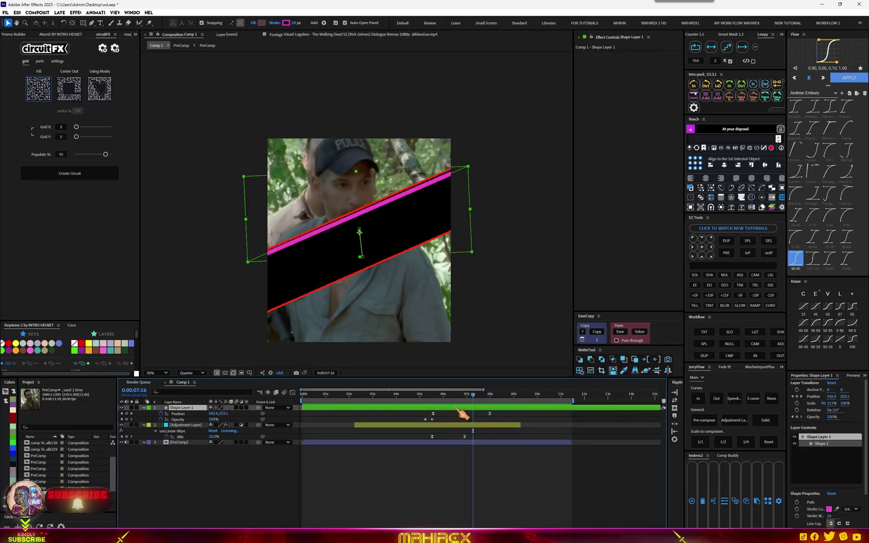
scroll(440, 422, up, 3)
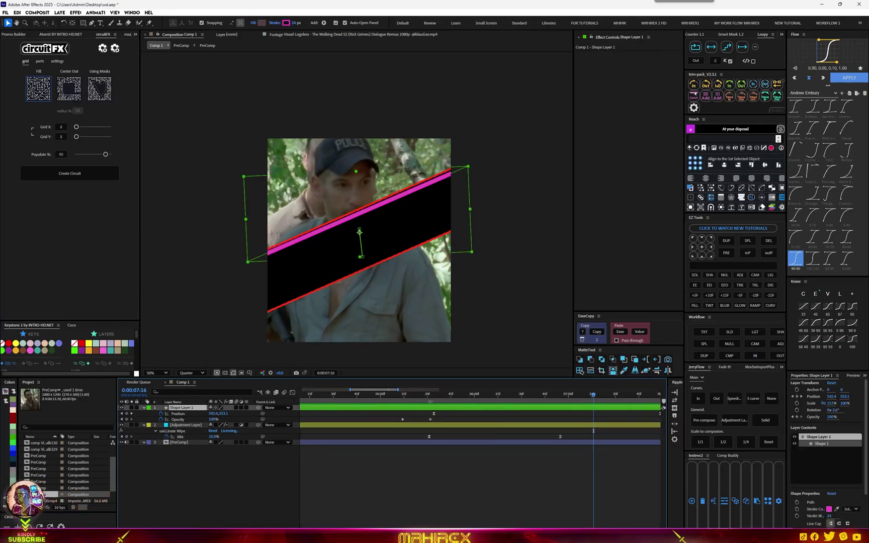
click(560, 395)
scroll(587, 420, down, 3)
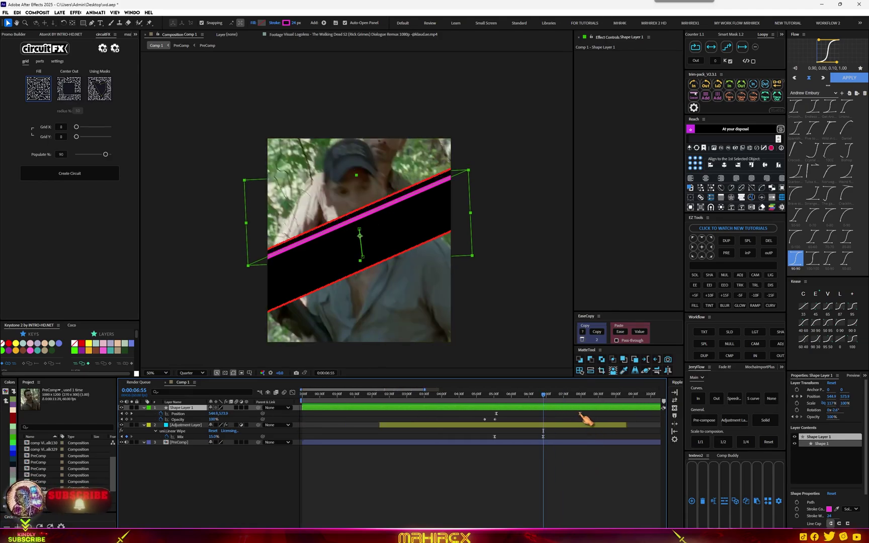
drag(580, 414, 545, 414)
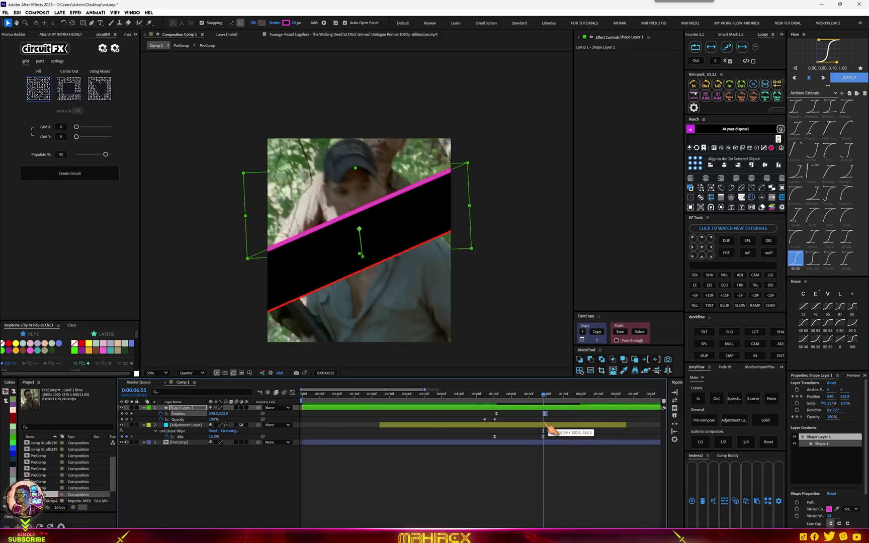
scroll(554, 423, up, 3)
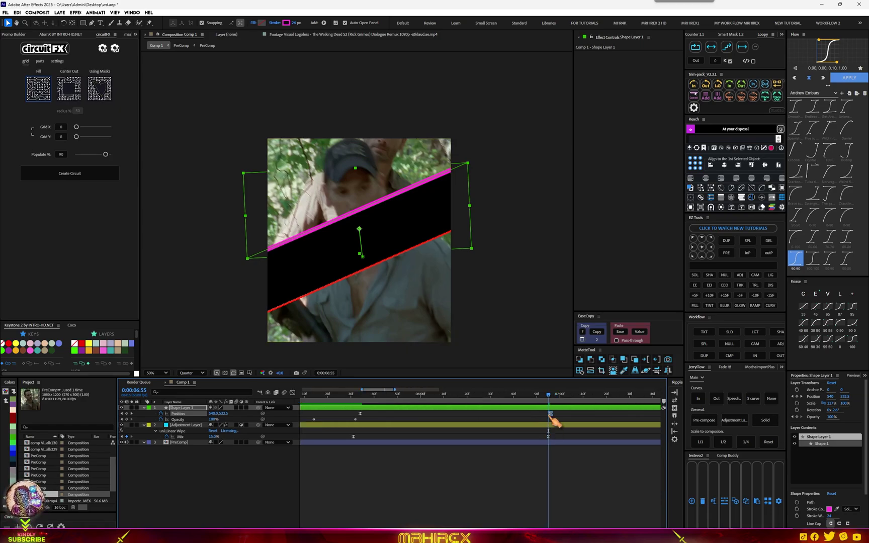
drag(551, 413, 548, 414)
scroll(553, 456, up, 1)
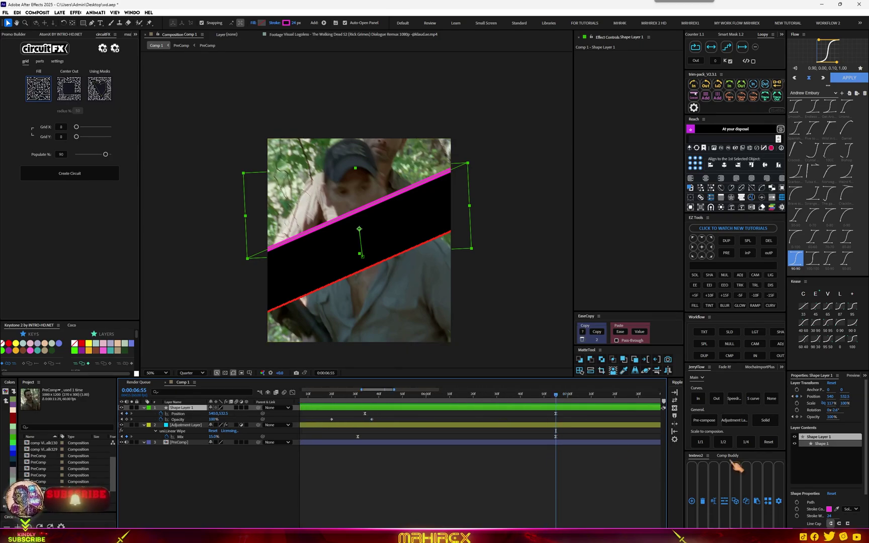
click(104, 351)
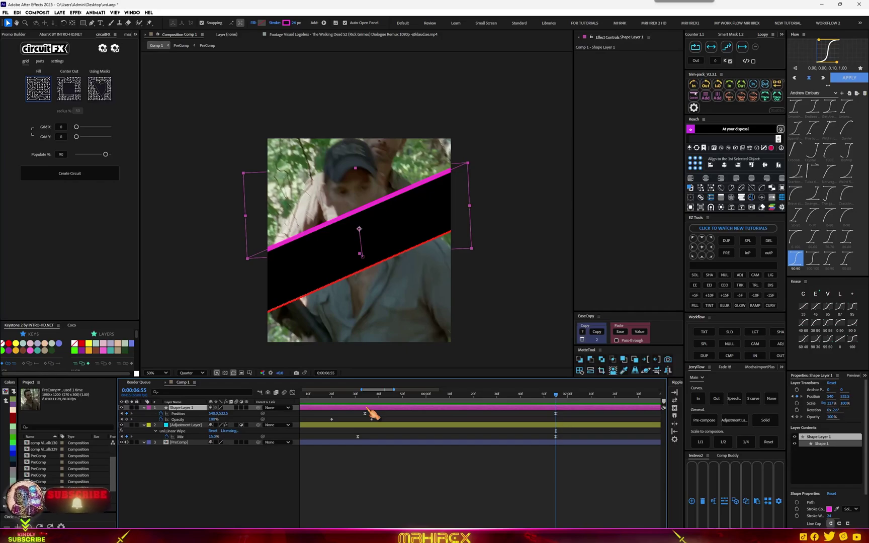
Duplicate the stripe shape layer, move the copy down-right to the band's lower edge, and preview
key(ctrl+d)
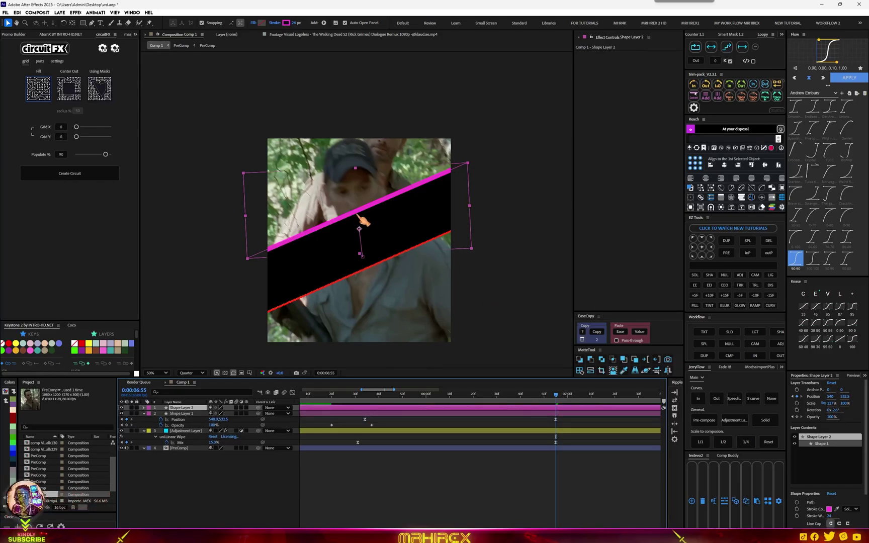
drag(360, 216, 373, 261)
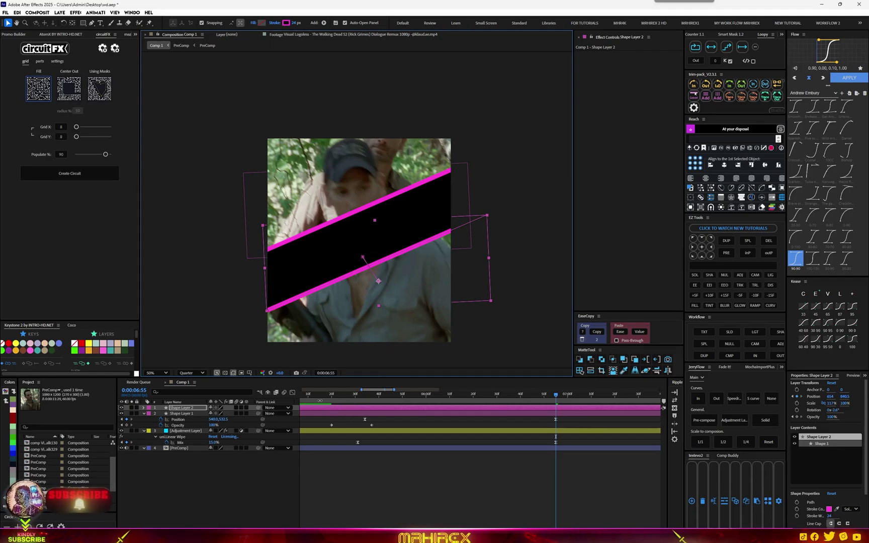
click(322, 396)
key(space)
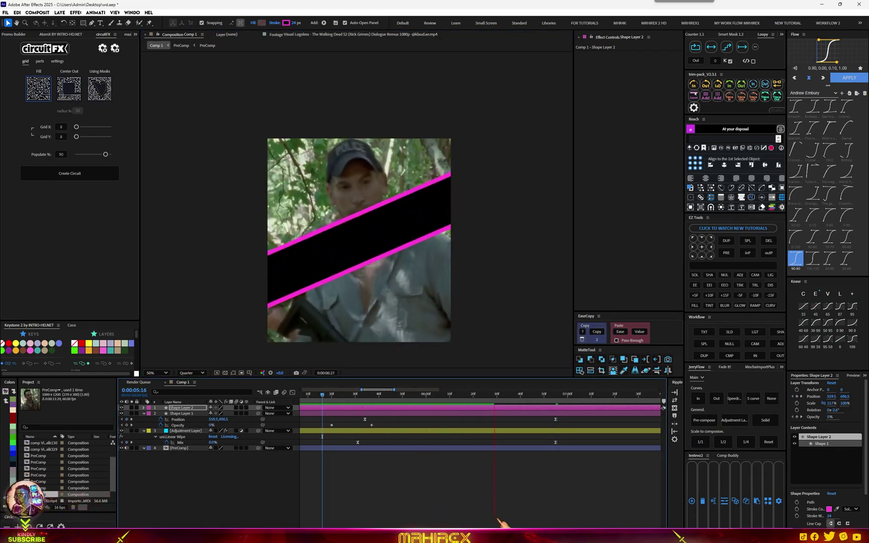
key(space)
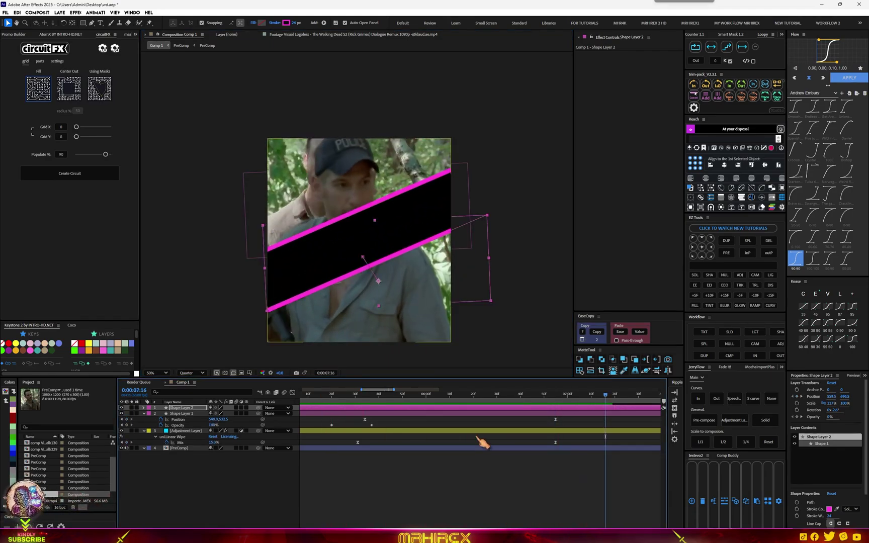
Select both shape layers and precompose them into a new PreComp
alt+scroll(482, 441, down, 2)
shift+click(468, 414)
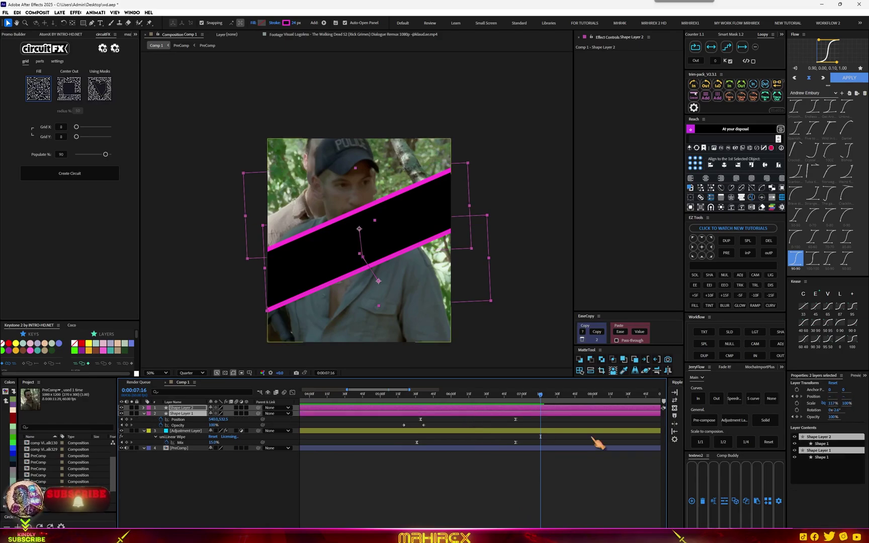
click(705, 420)
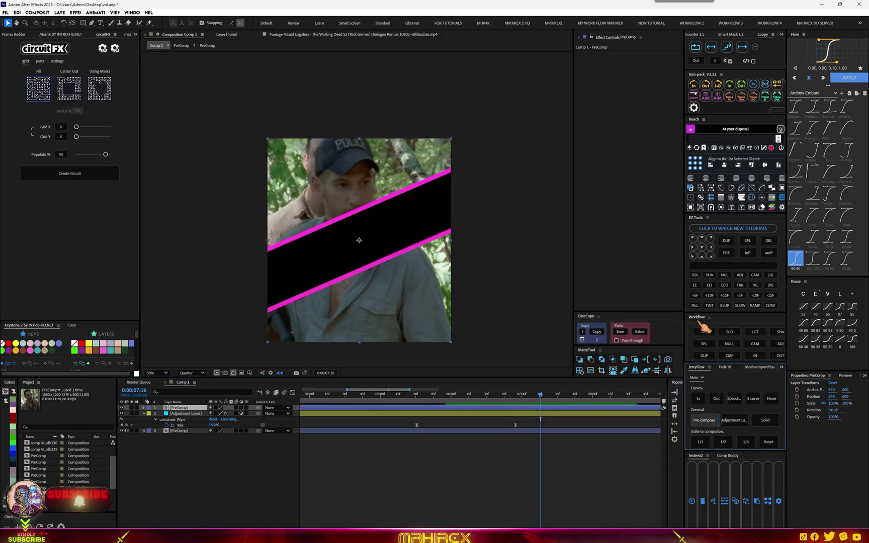
Add a red Fill effect to the PreComp stripes and set preview resolution from Quarter to Full
click(695, 305)
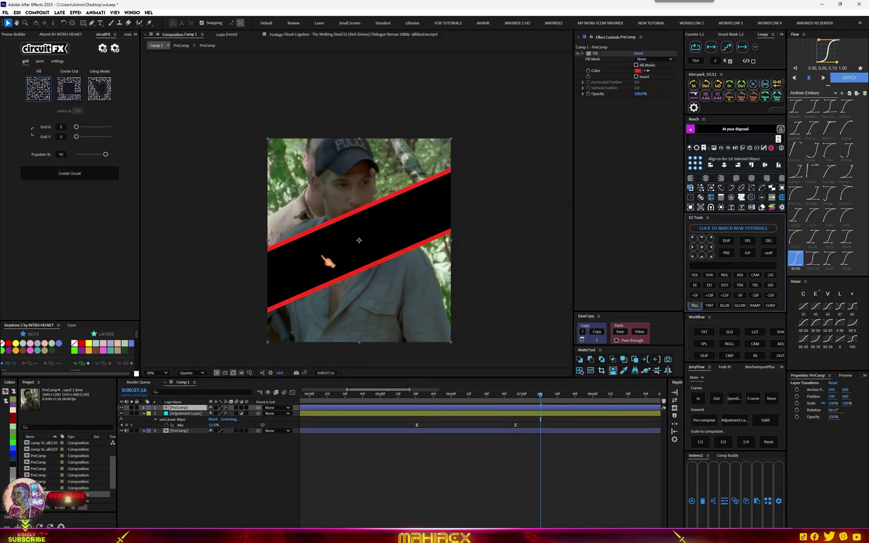
scroll(360, 254, up, 5)
scroll(382, 302, down, 2)
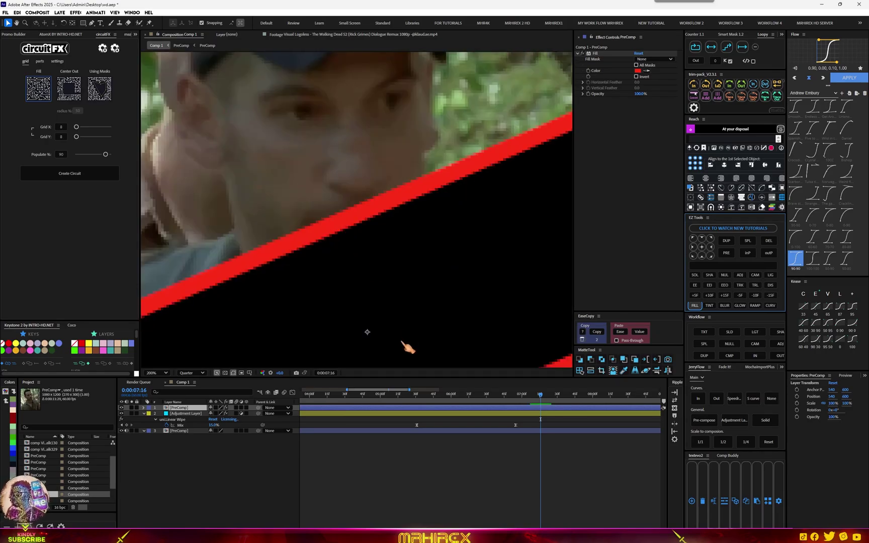
scroll(408, 345, down, 1)
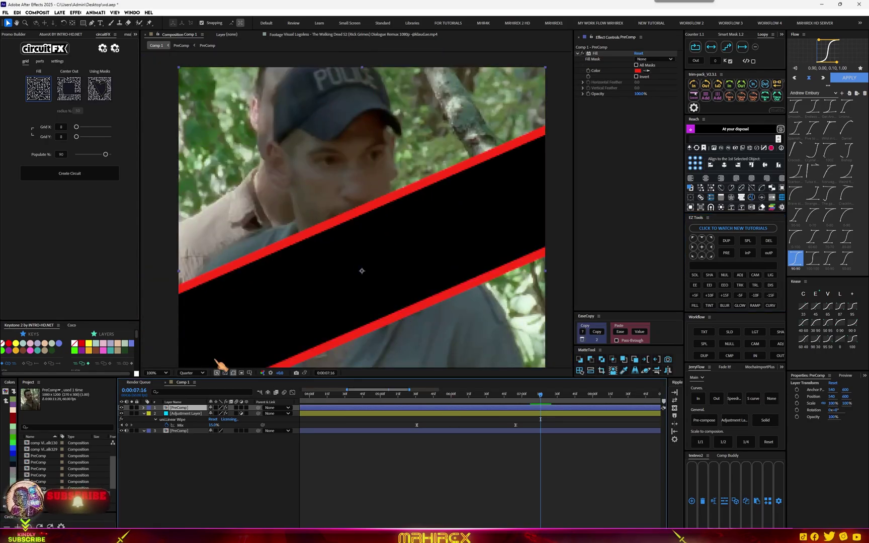
click(191, 373)
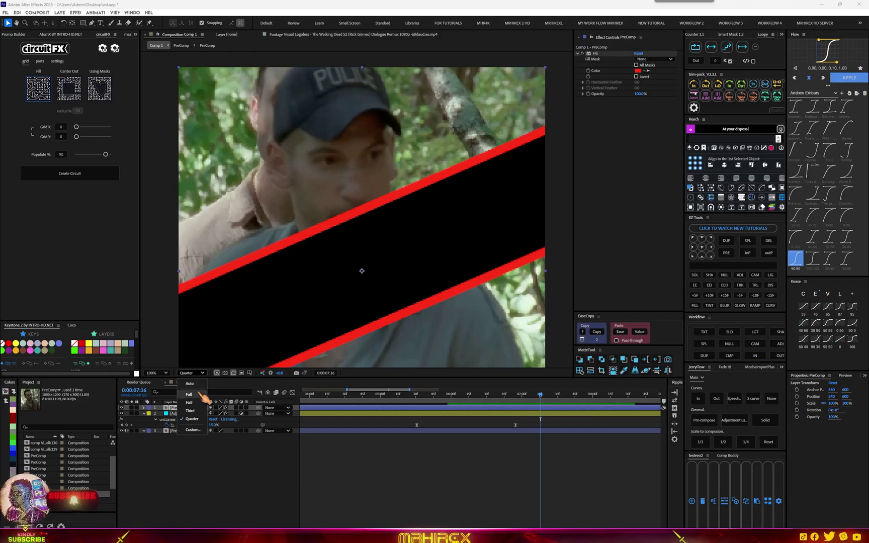
click(191, 392)
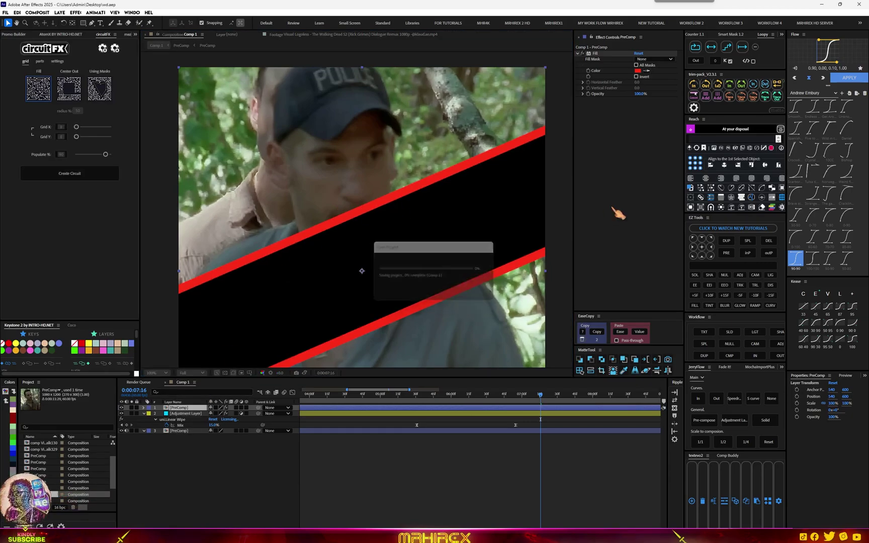
Apply Turbulent Displace to the PreComp with Turbulent Smooth displacement and Amount around -90
key(Delete)
key(ctrl+space)
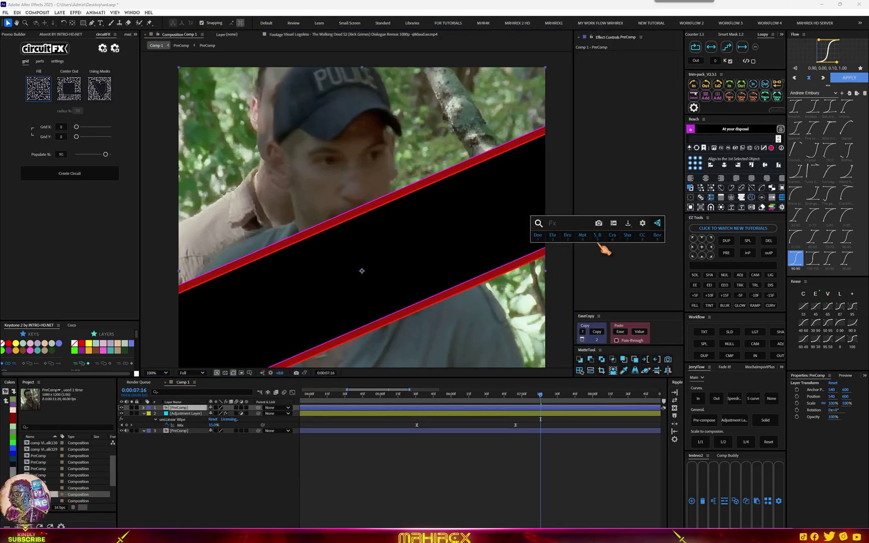
text(tur)
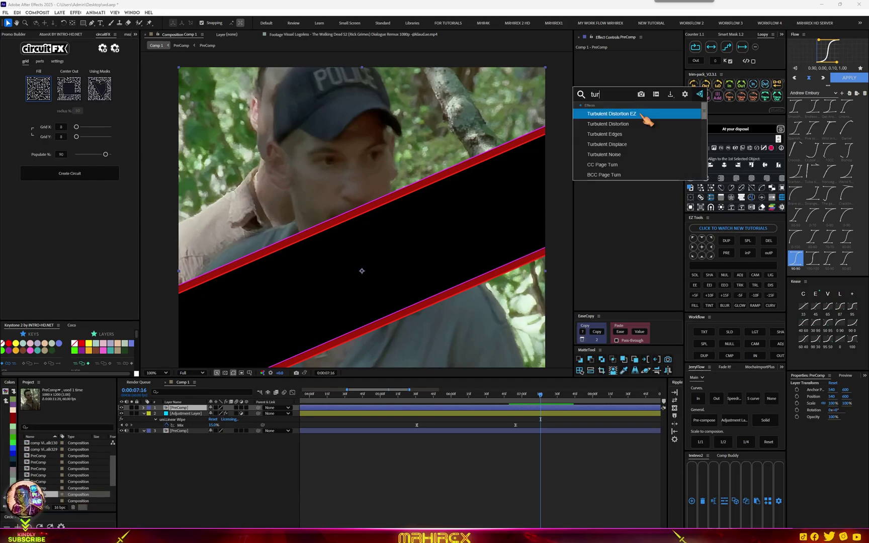
drag(601, 249, 644, 120)
click(628, 145)
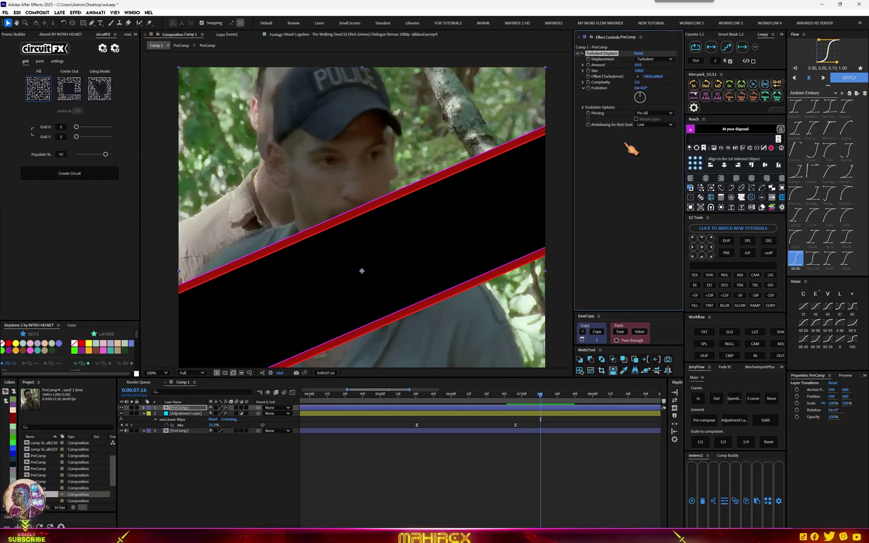
click(656, 59)
click(653, 88)
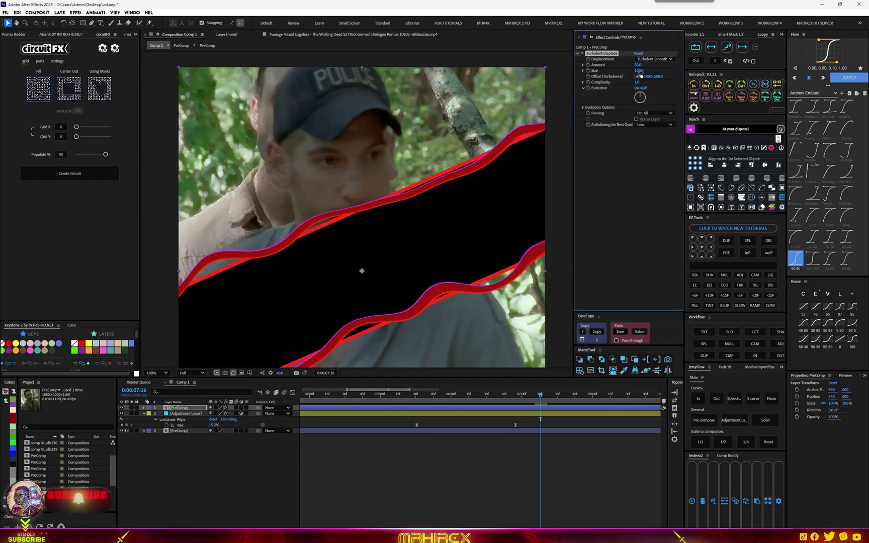
mouse_move(638, 65)
mouse_down()
mouse_move(644, 79)
mouse_move(608, 72)
mouse_move(633, 69)
mouse_up()
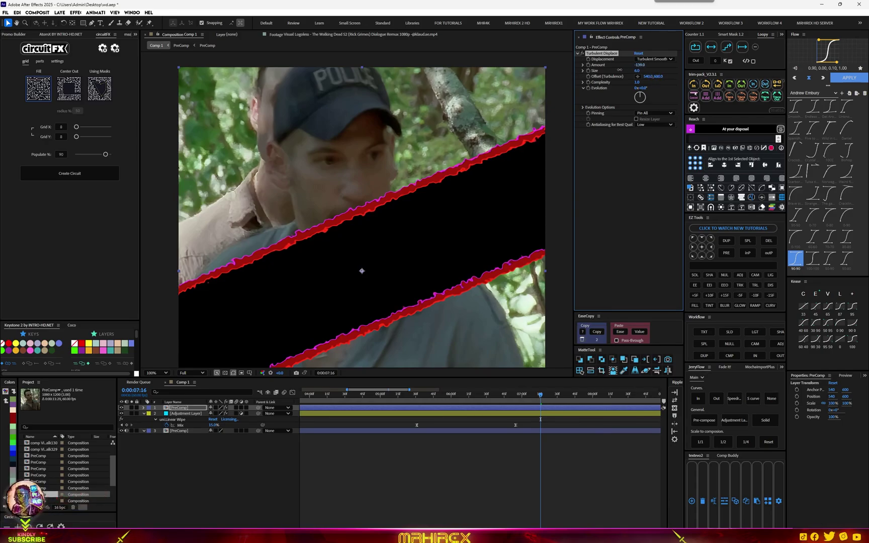
drag(640, 66, 637, 65)
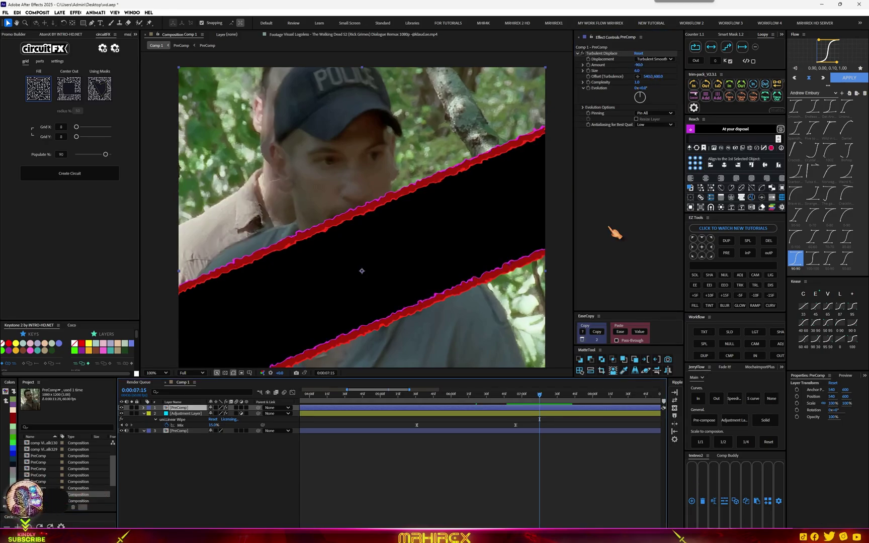
Add a Bevel and Emboss layer style to the PreComp layer
right_click(535, 411)
mouse_move(611, 295)
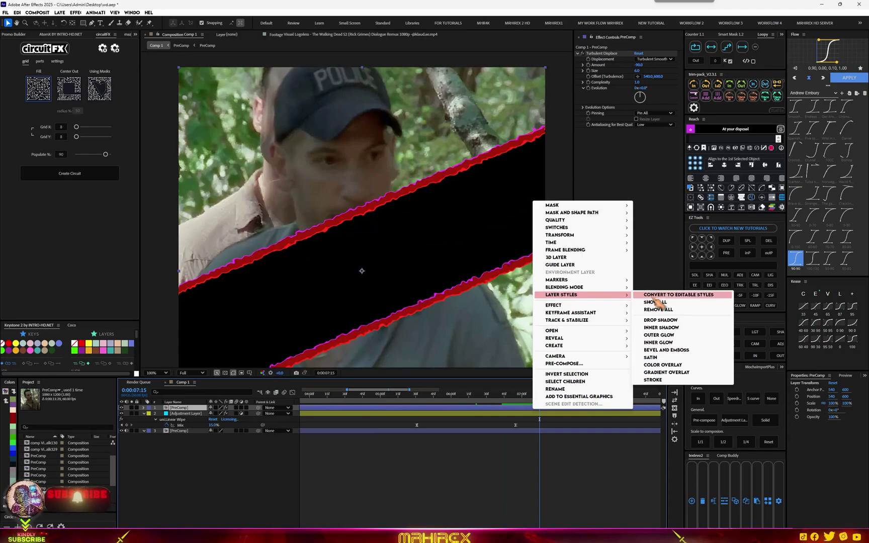
click(659, 351)
key(comma)
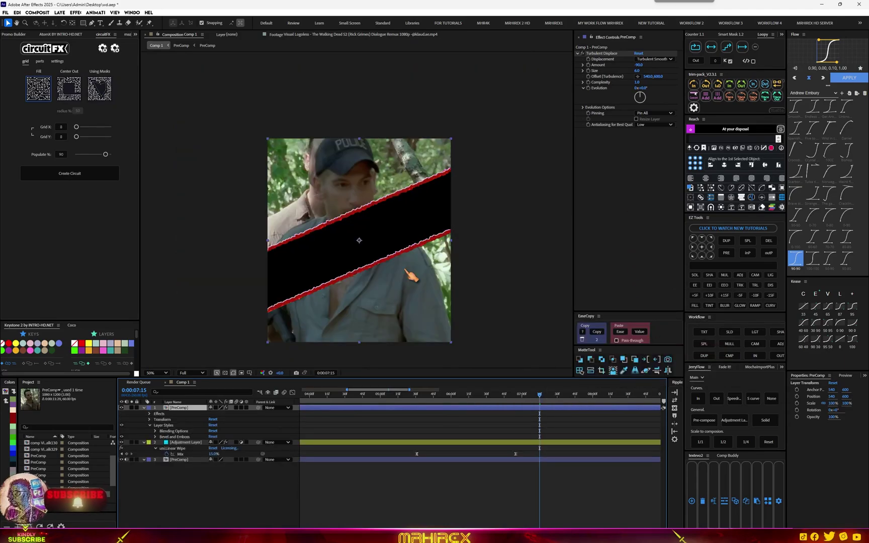
Set the Bevel and Emboss highlight colour to a darker red
click(155, 436)
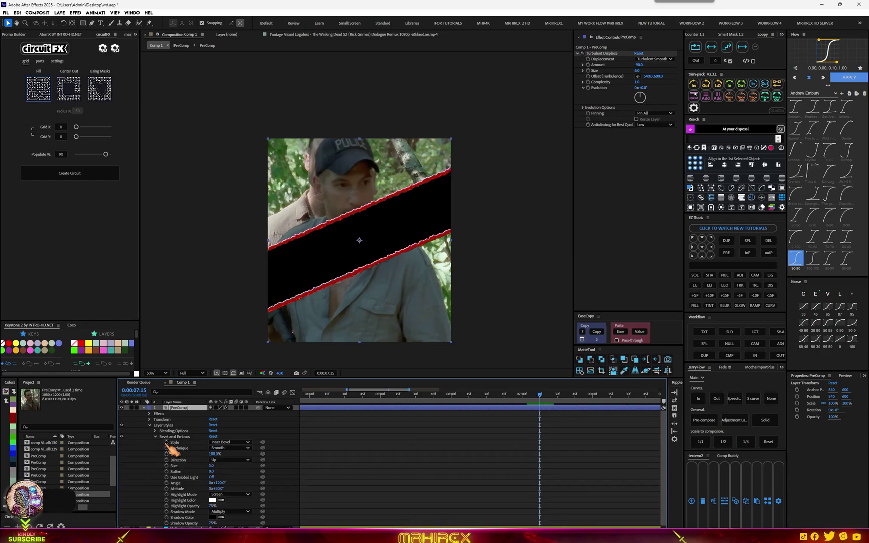
click(213, 501)
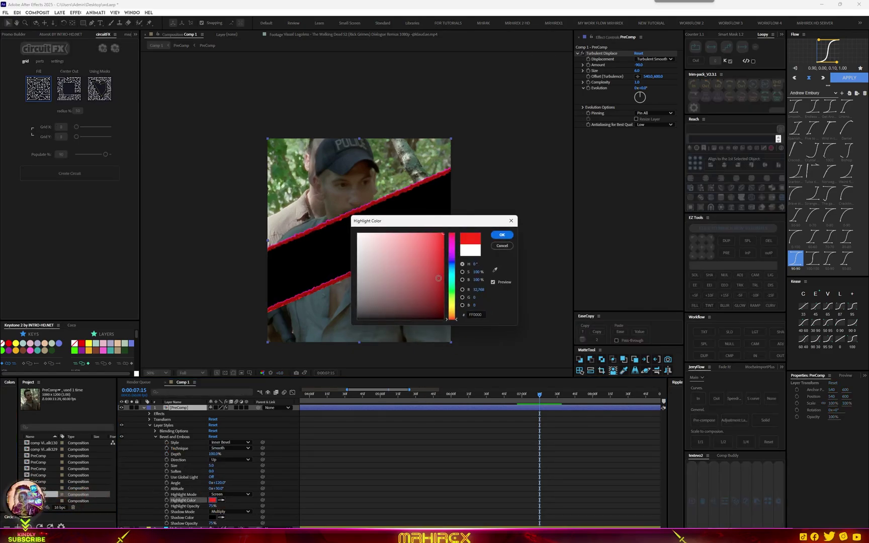
click(419, 235)
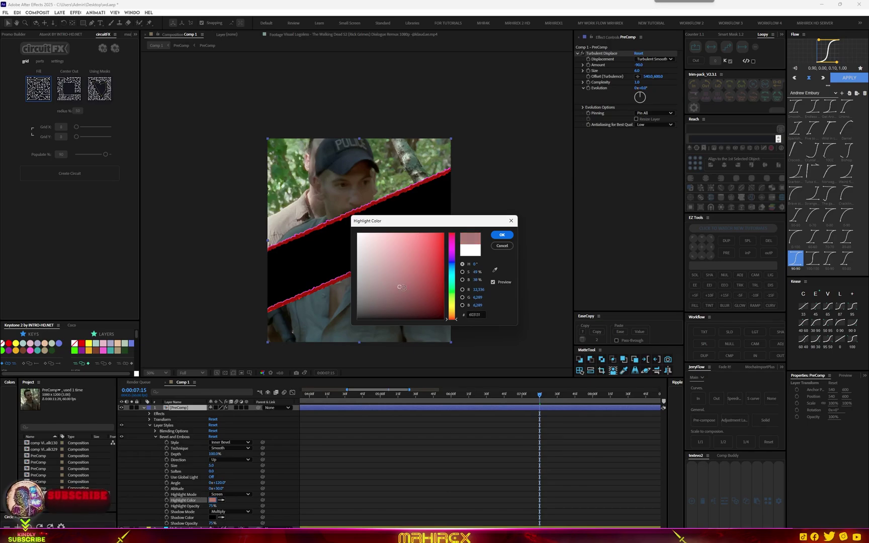
drag(402, 287, 442, 310)
click(502, 235)
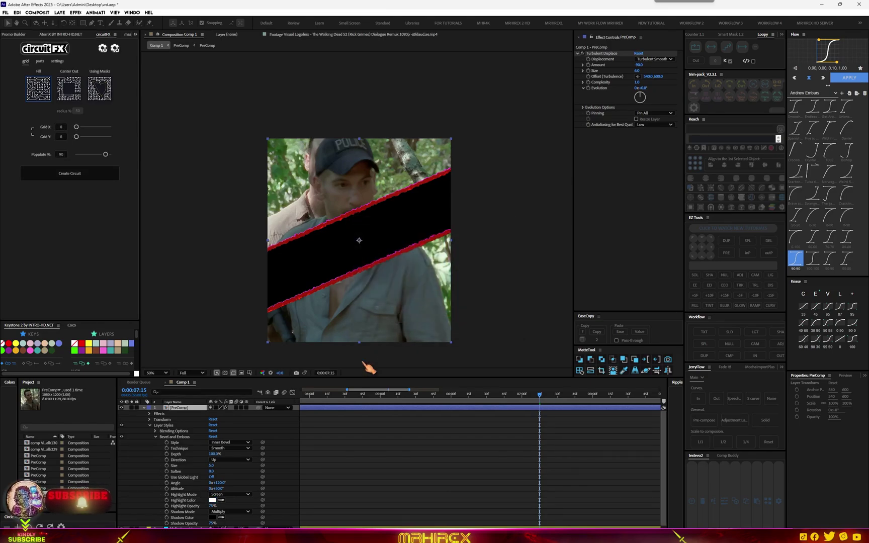
scroll(358, 232, up, 7)
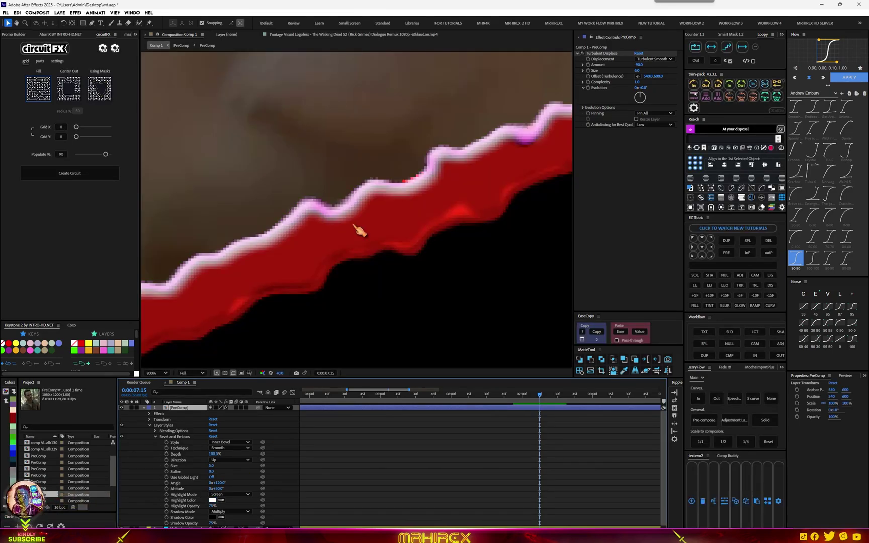
scroll(358, 232, down, 3)
scroll(358, 229, down, 2)
scroll(387, 333, down, 2)
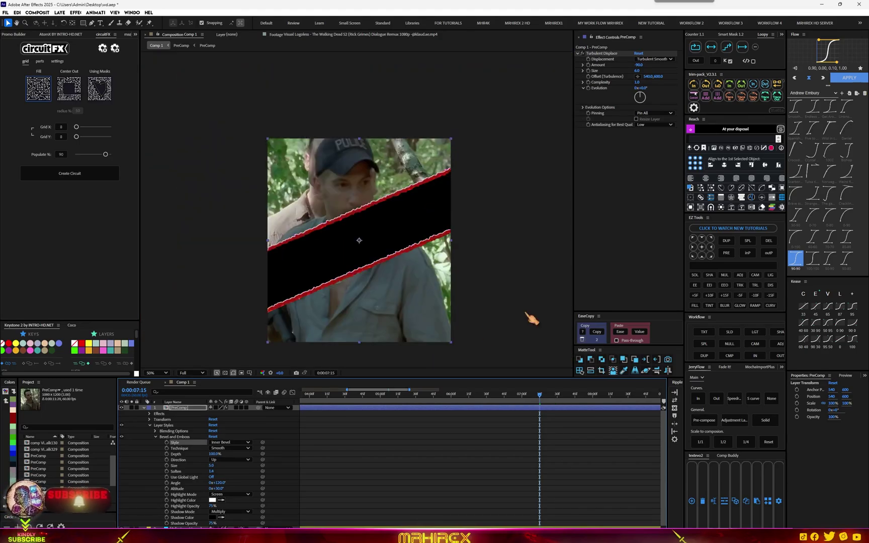
Apply Drop Shadow to the PreComp and duplicate it as Drop Shadow 2
key(ctrl+space)
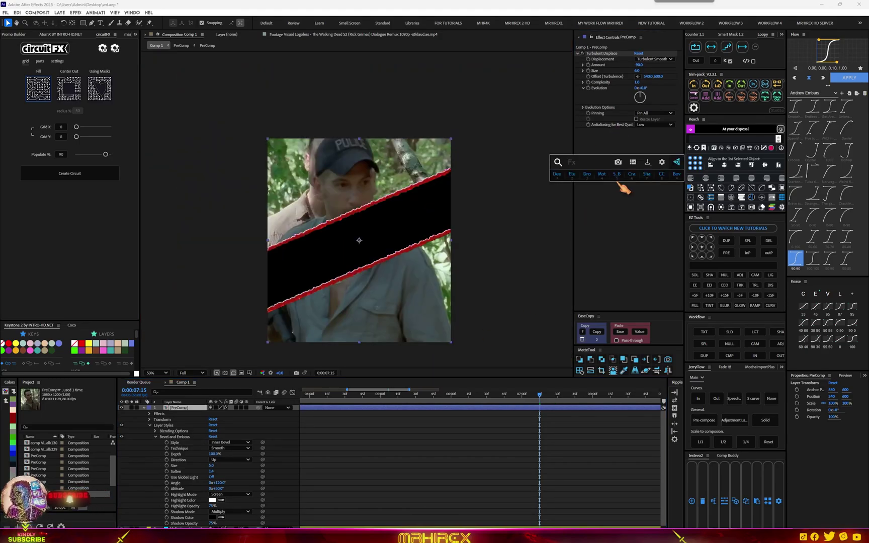
text(drop)
click(603, 195)
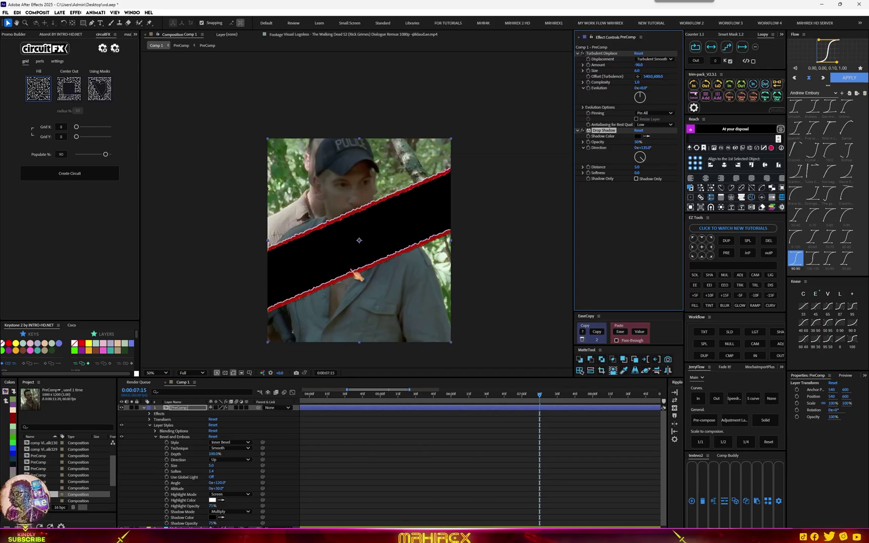
scroll(357, 275, up, 4)
scroll(394, 277, down, 2)
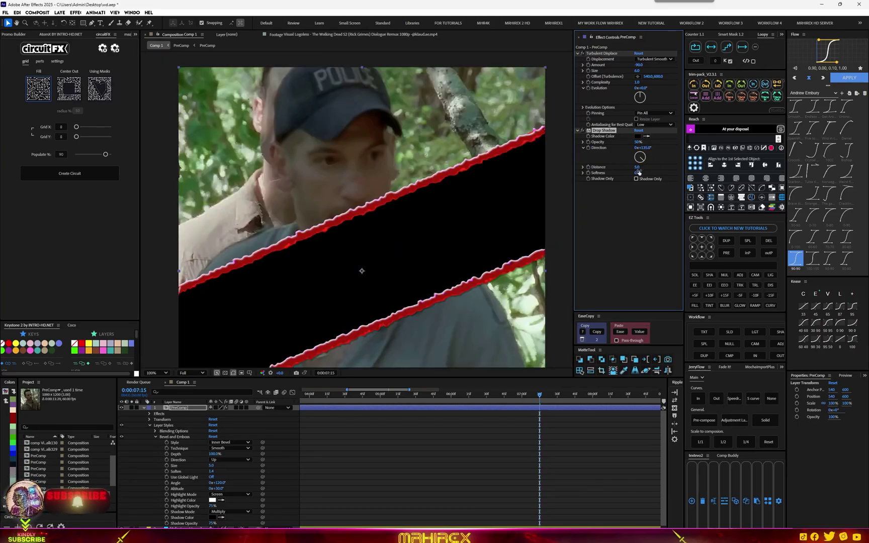
key(ctrl+d)
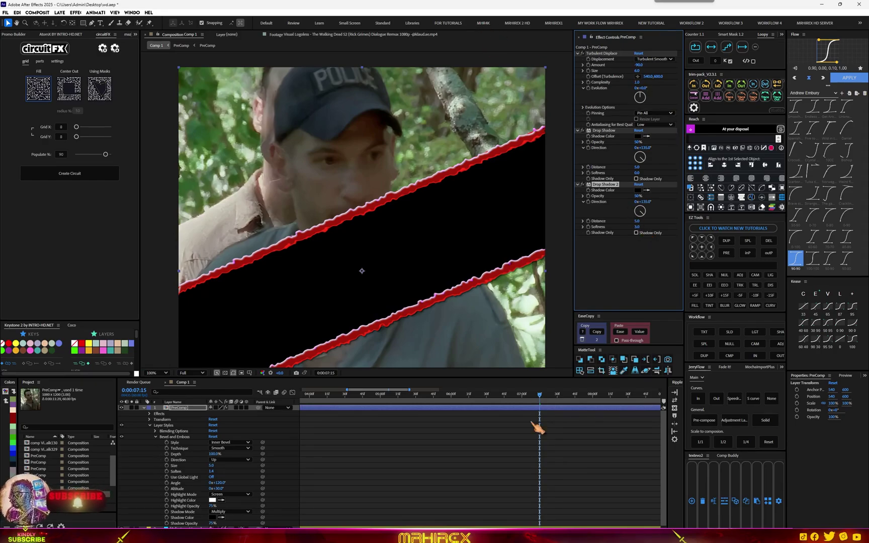
click(704, 419)
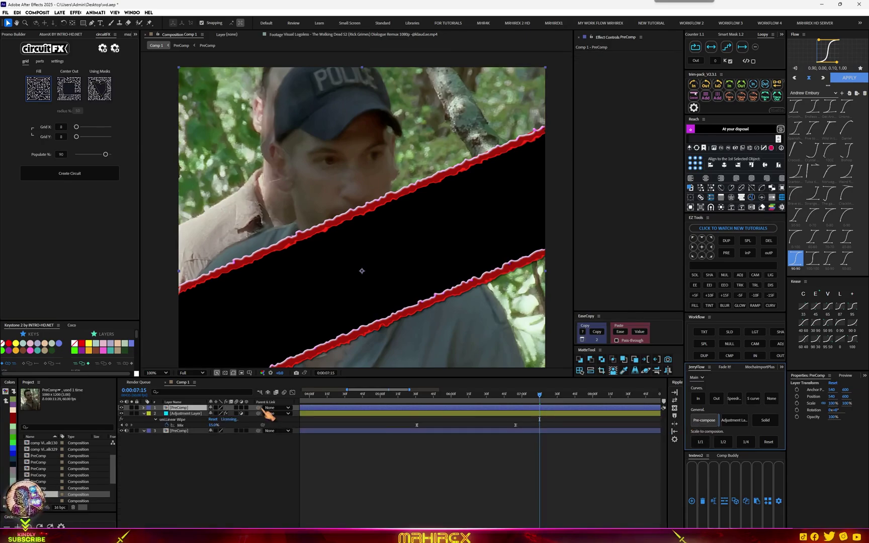
Apply Deep Glow 2 to the PreComp and render the preview at Full resolution
scroll(397, 330, down, 4)
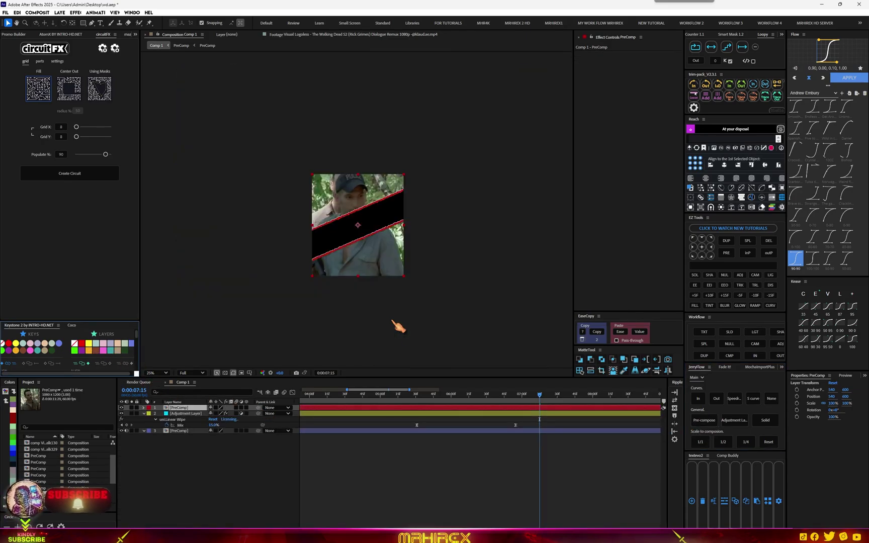
scroll(380, 254, up, 3)
scroll(383, 258, up, 3)
key(ctrl+space)
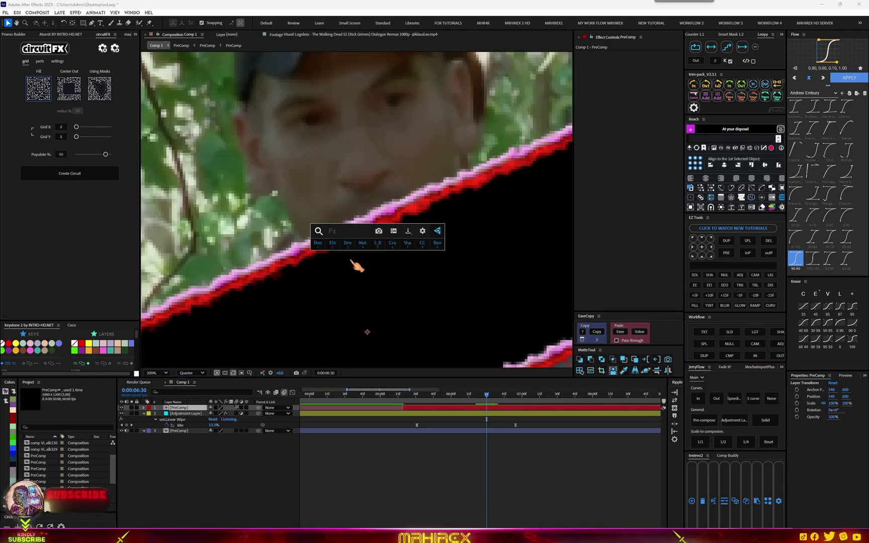
text(glow)
click(342, 258)
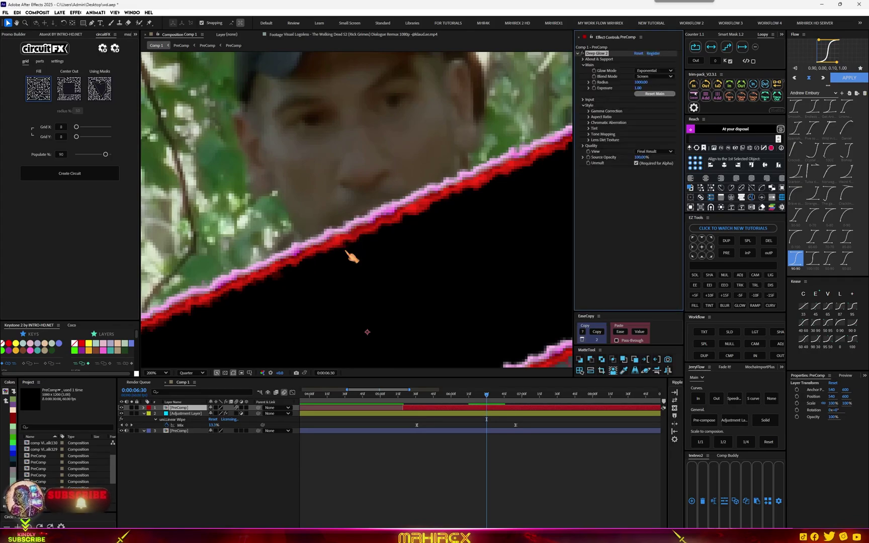
scroll(357, 258, down, 4)
click(203, 373)
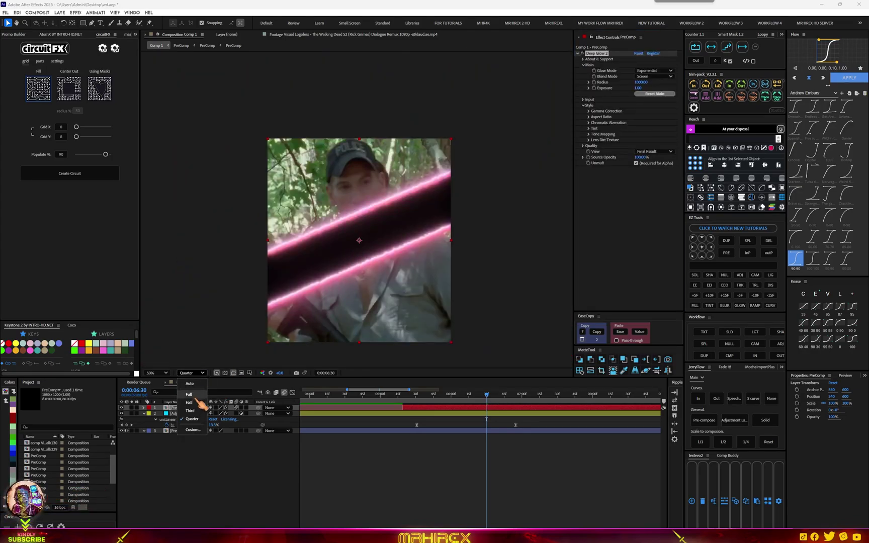
click(191, 410)
key(period)
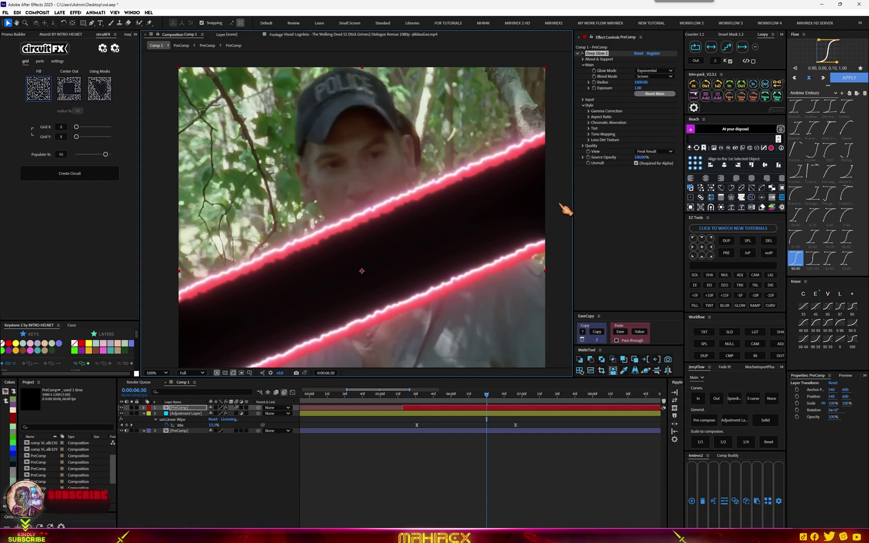
Set the glow's Tint Mode to Monocolor red and lower Tint Strength to about 61%
click(589, 129)
click(653, 134)
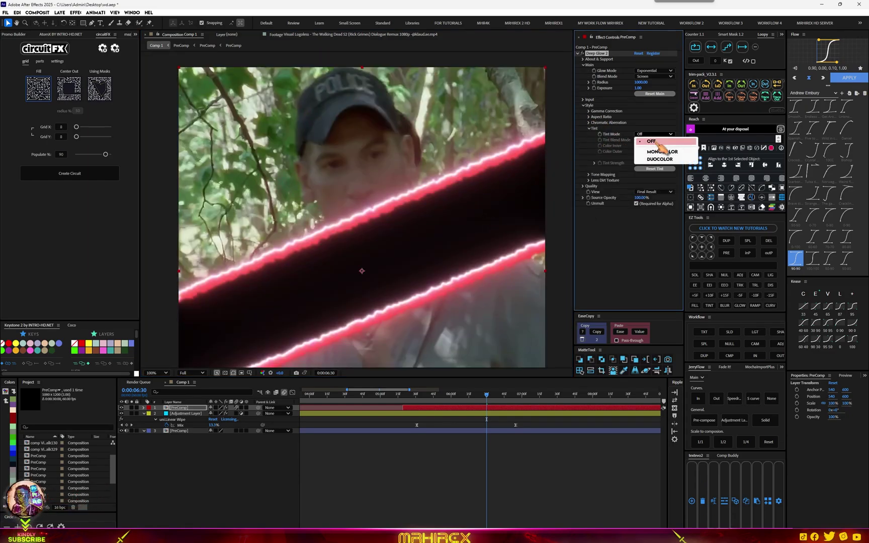
click(661, 151)
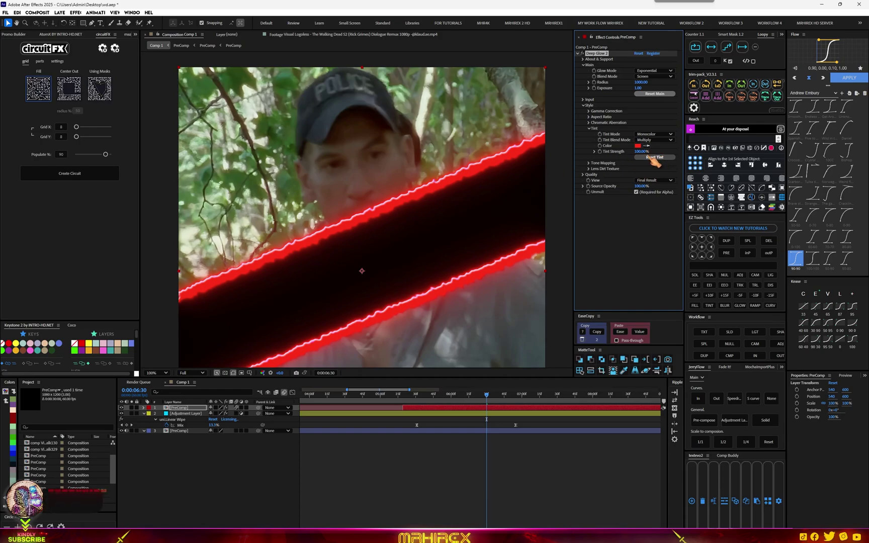
drag(643, 154, 614, 151)
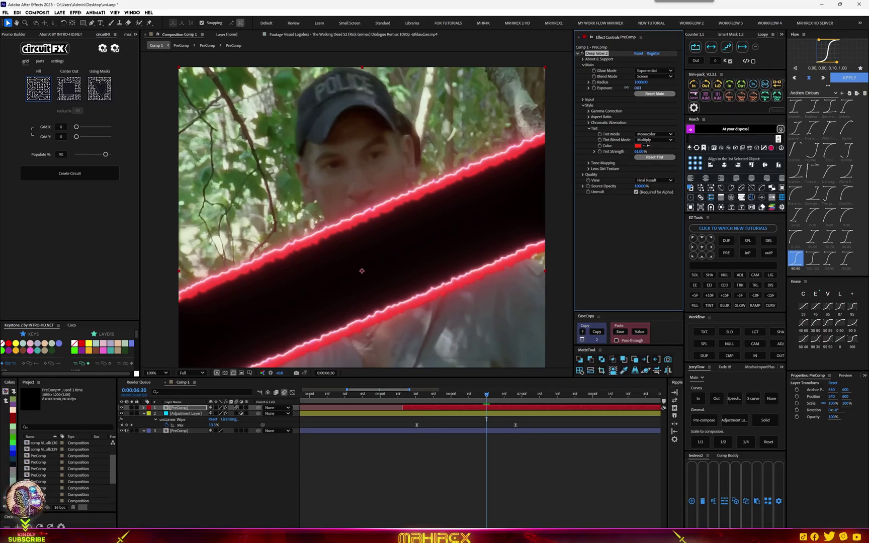
Inside PreComp, nest the stripe layer into a new precomp and apply CC Smear
key(comma)
key(comma)
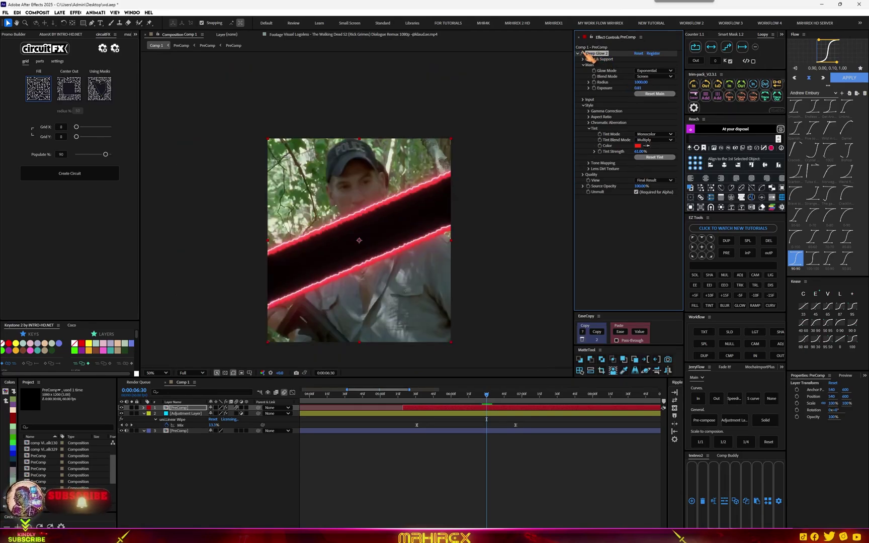
double_click(465, 410)
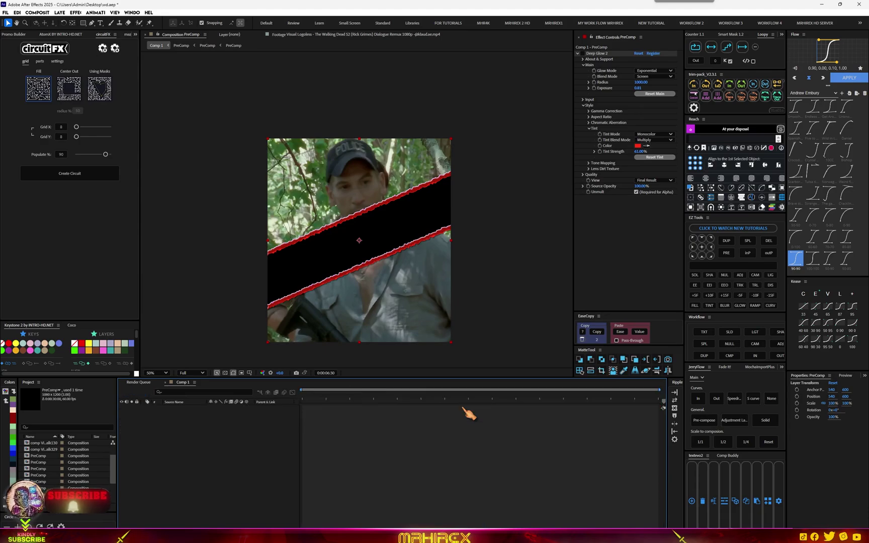
click(382, 408)
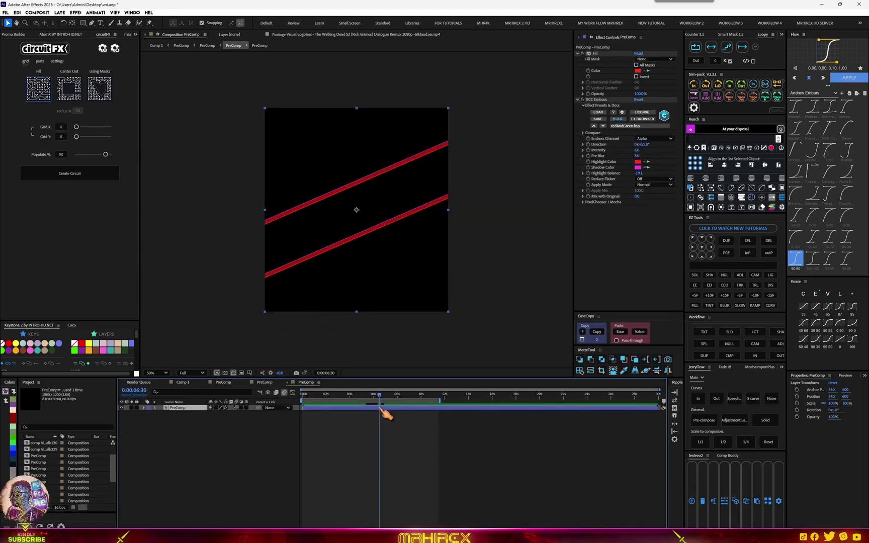
key(ctrl+shift+c)
key(ctrl+space)
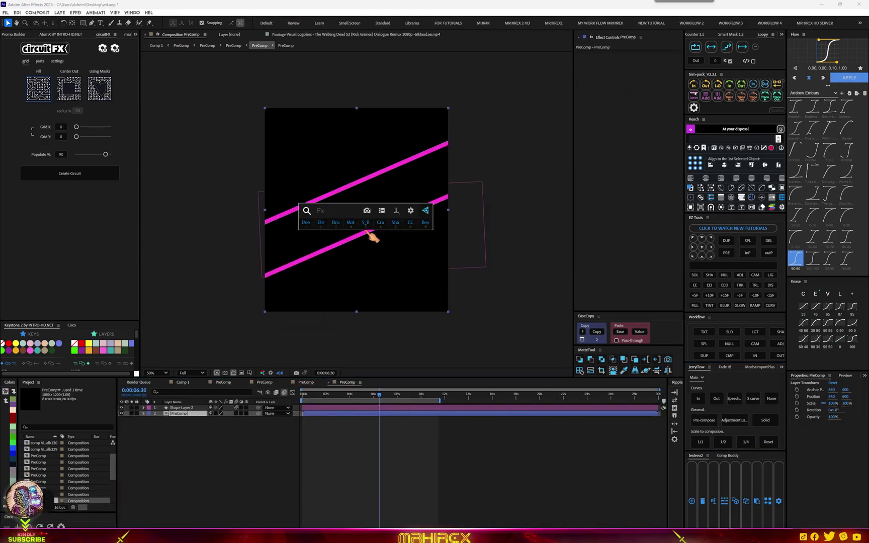
text(smear)
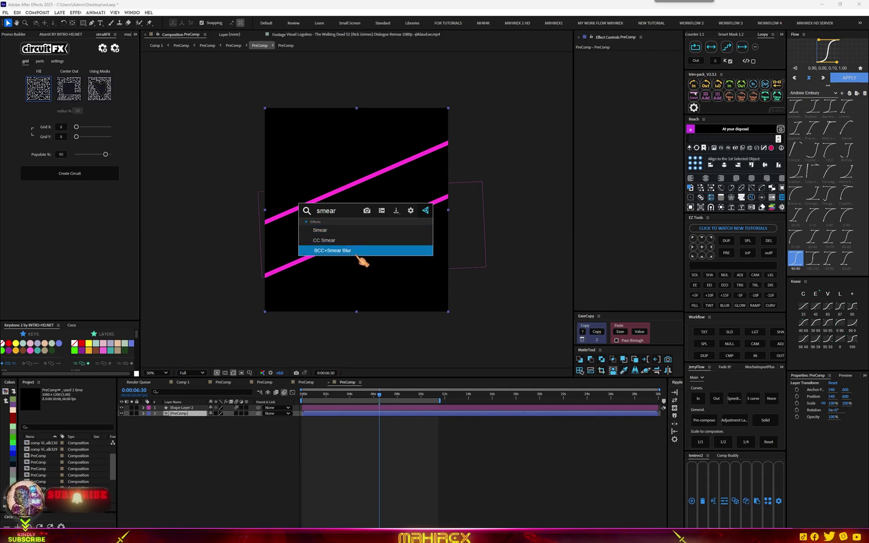
key(Up)
key(Return)
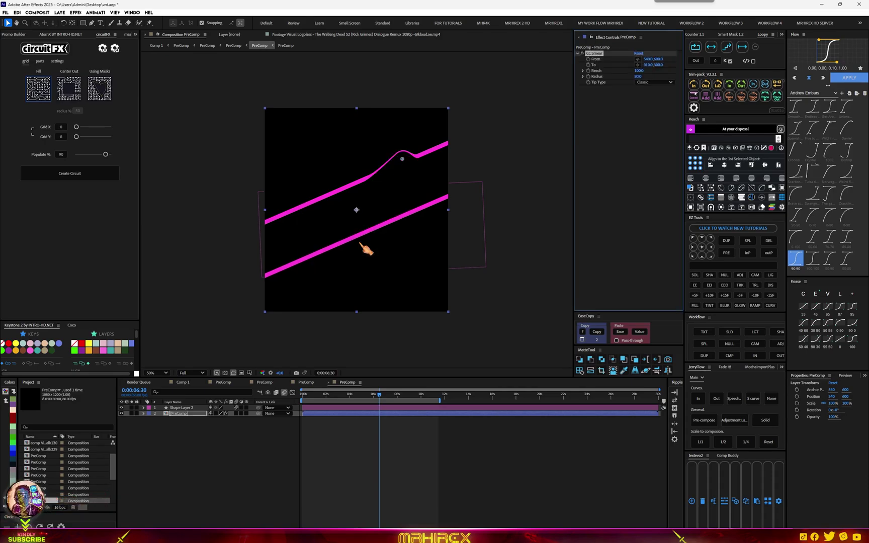
Place the smear's To point on the upper line, adjust From, Reach 75 and Radius, and save
click(637, 65)
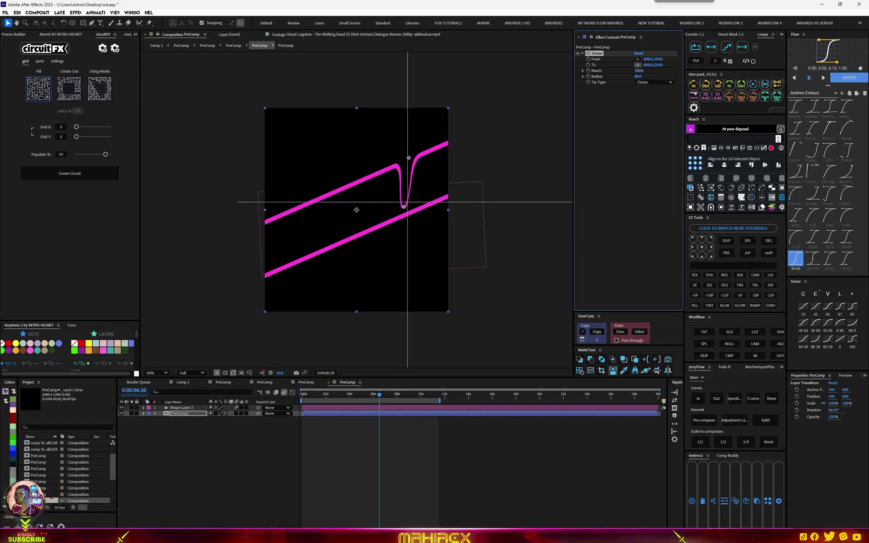
click(407, 202)
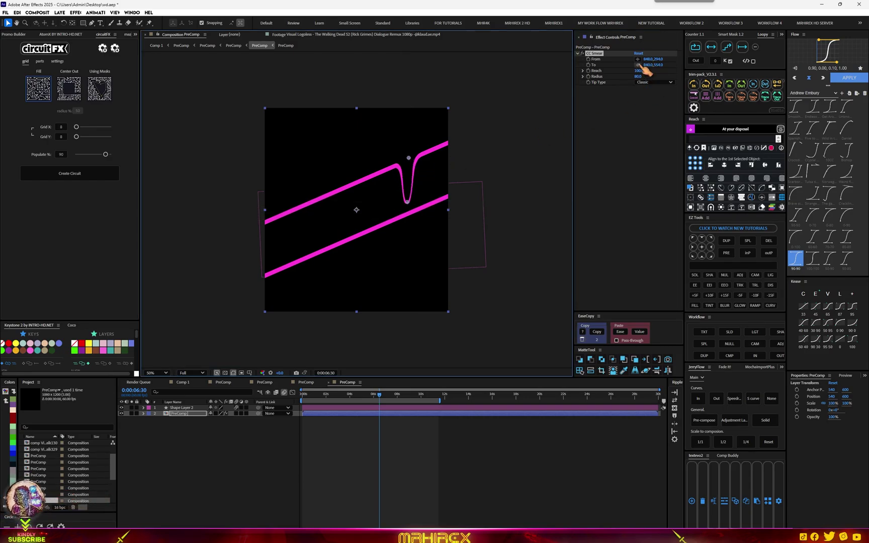
drag(649, 59, 645, 58)
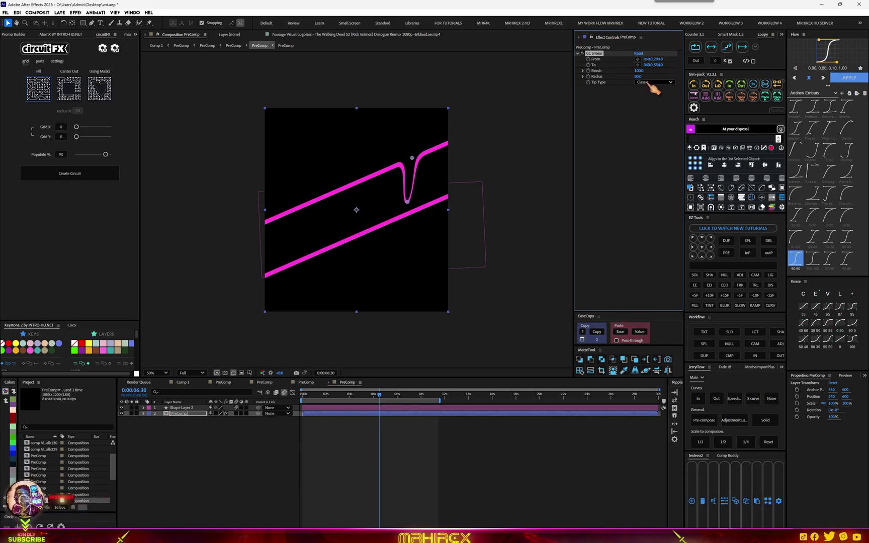
drag(633, 71, 630, 71)
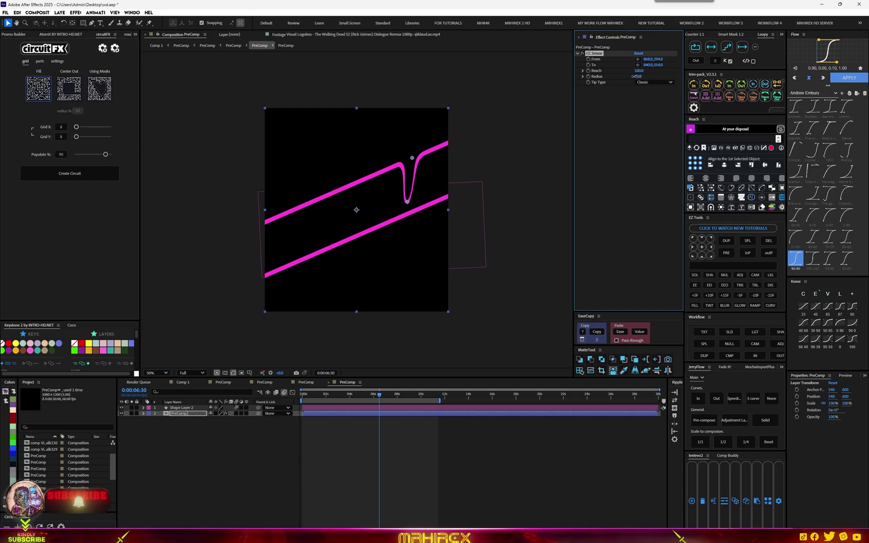
drag(638, 76, 630, 76)
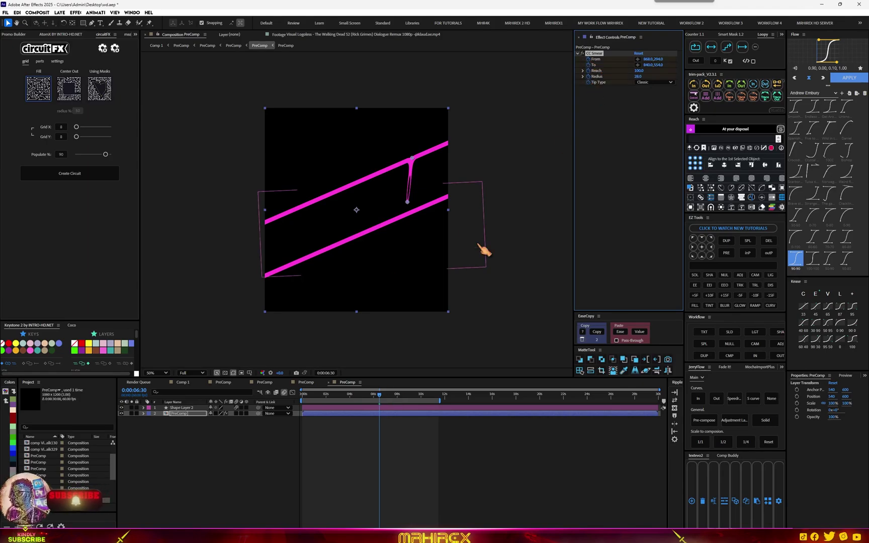
key(u)
key(ctrl+s)
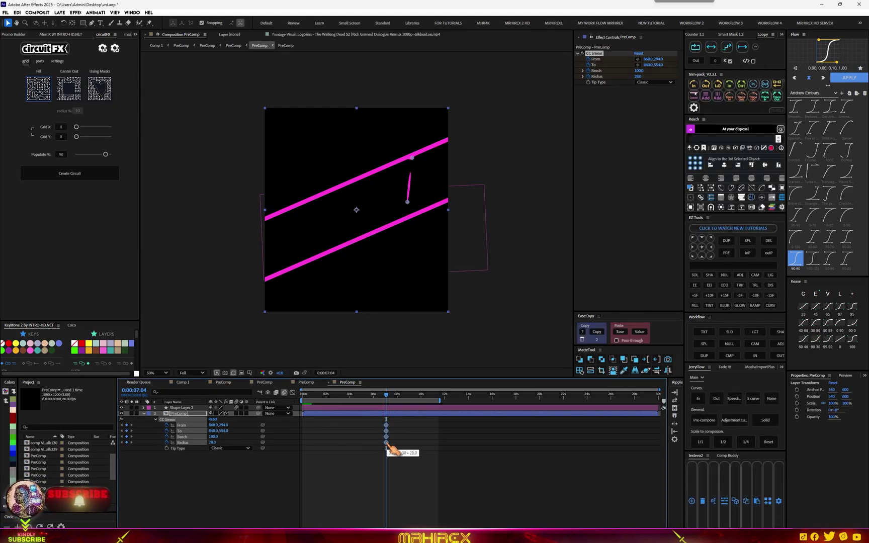
Keyframe the smear To point lower at 6:24, then Reach 75 and Radius 32 near 7:31
click(378, 395)
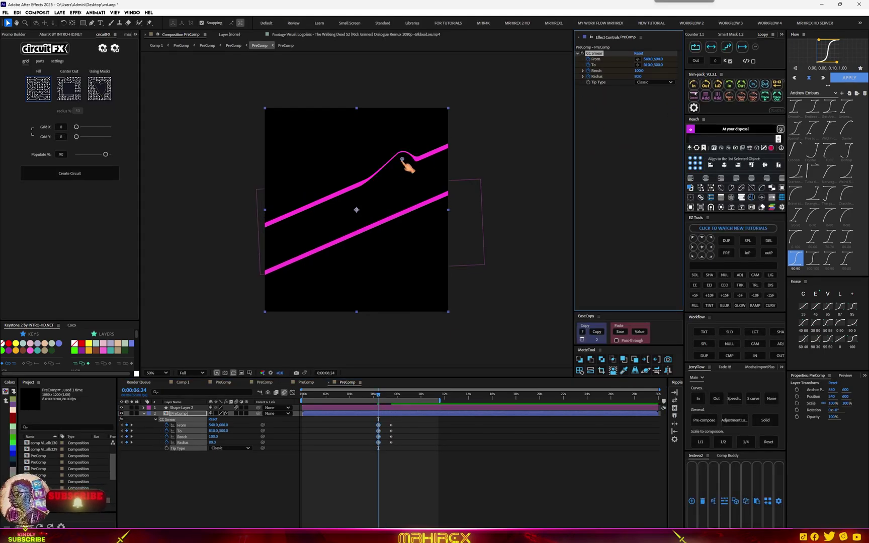
drag(403, 159, 409, 186)
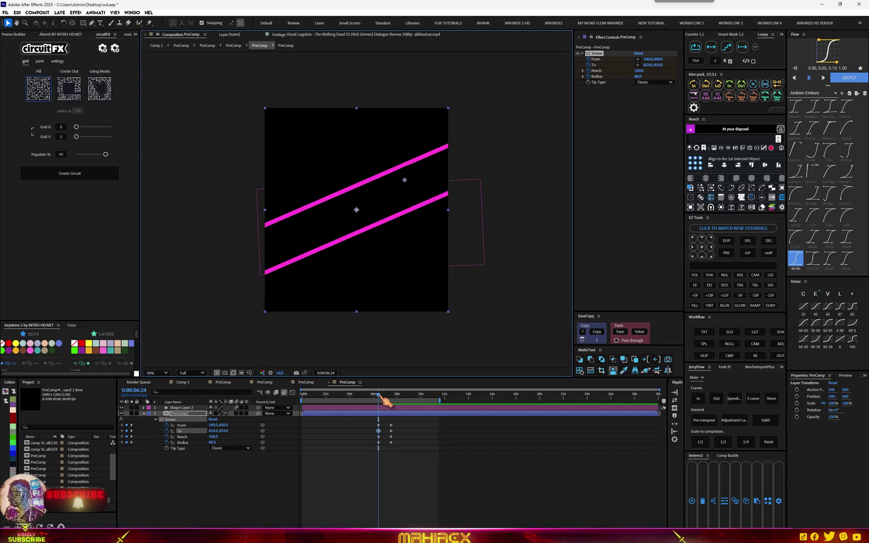
drag(381, 395, 393, 396)
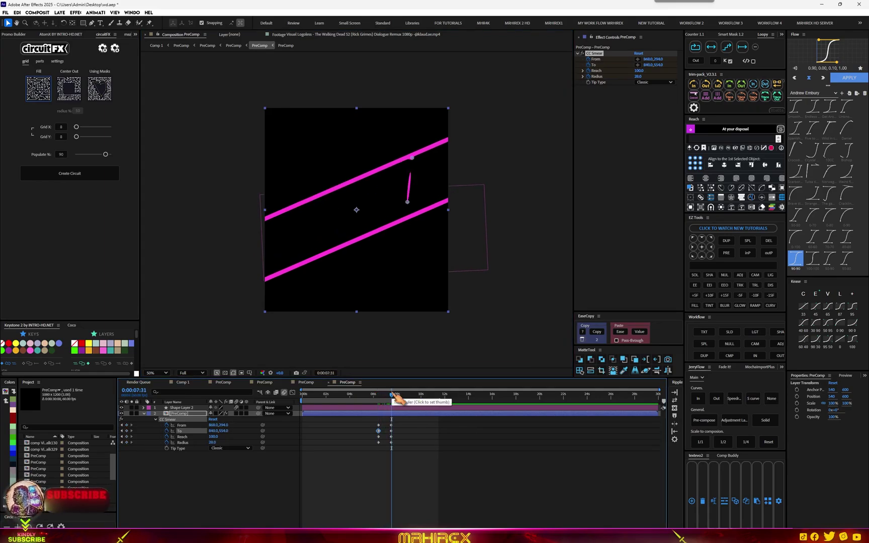
drag(638, 70, 628, 70)
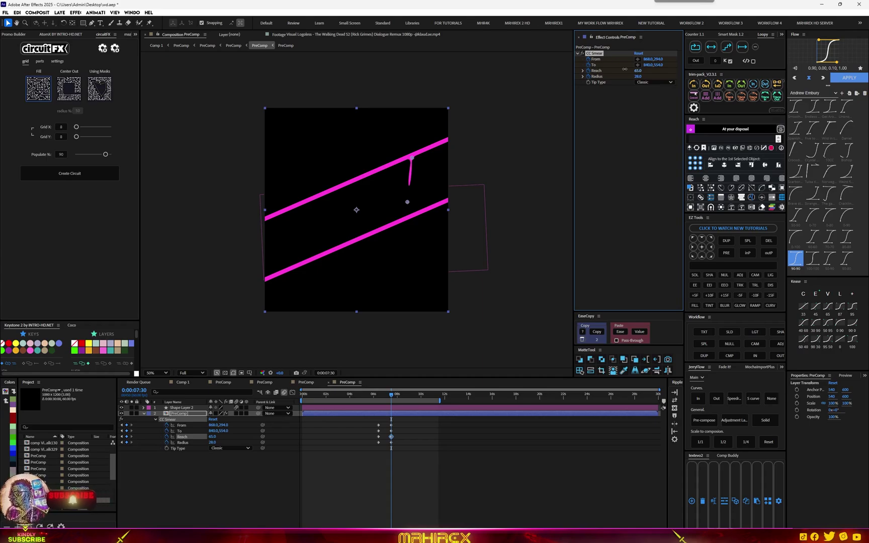
drag(637, 76, 639, 77)
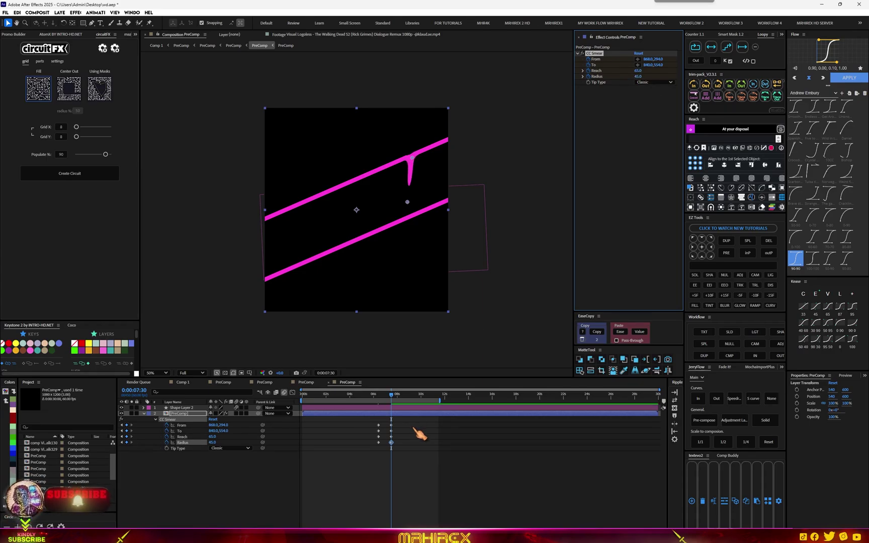
Easy Ease the later smear keyframes and reshape their speed curve in the Graph Editor
drag(400, 399, 378, 396)
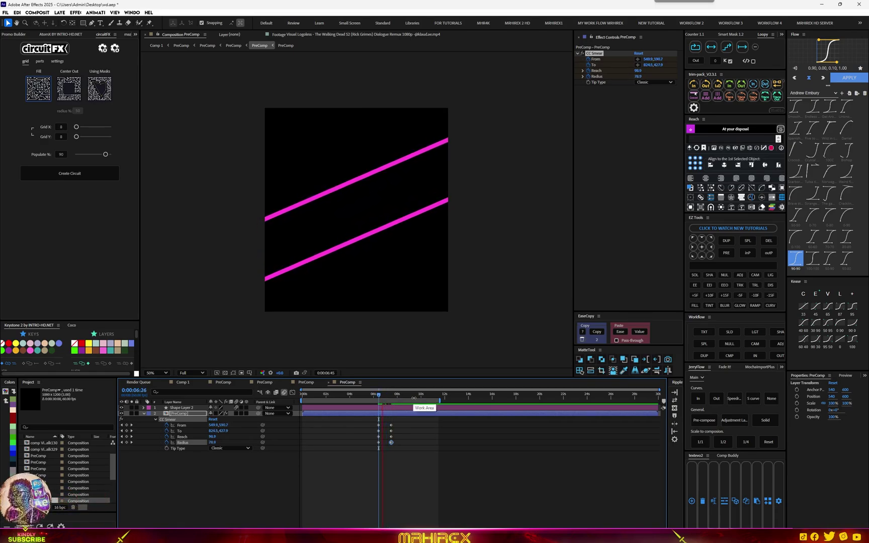
scroll(372, 457, up, 3)
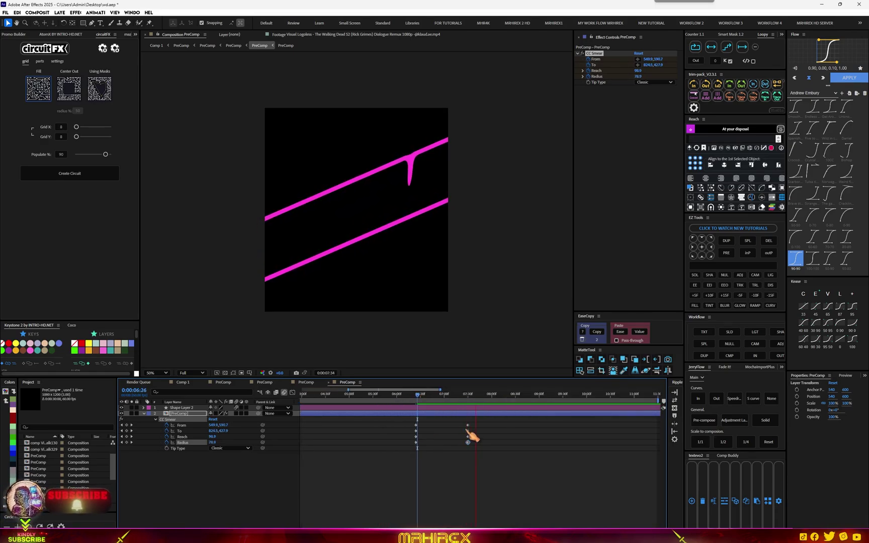
mouse_move(488, 423)
mouse_down()
mouse_move(468, 449)
mouse_move(458, 444)
mouse_move(382, 483)
mouse_up()
key(F9)
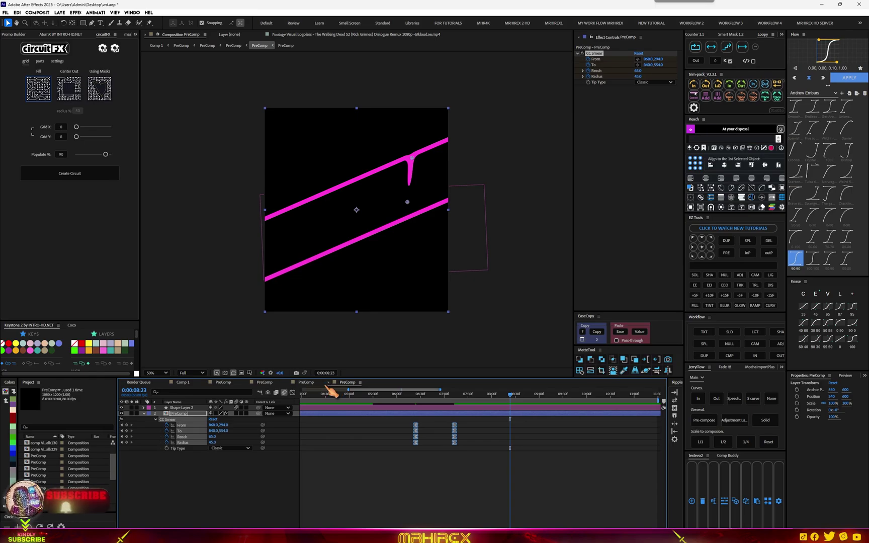
click(292, 392)
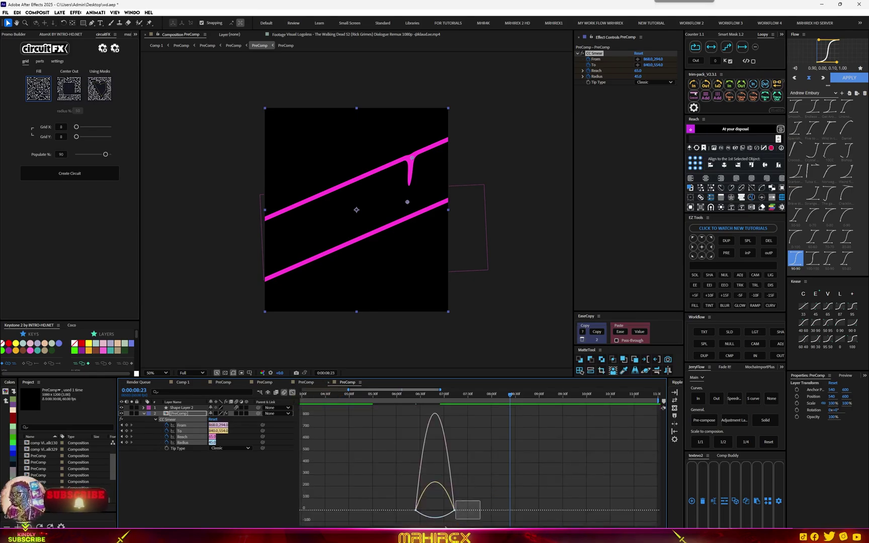
drag(472, 511, 452, 509)
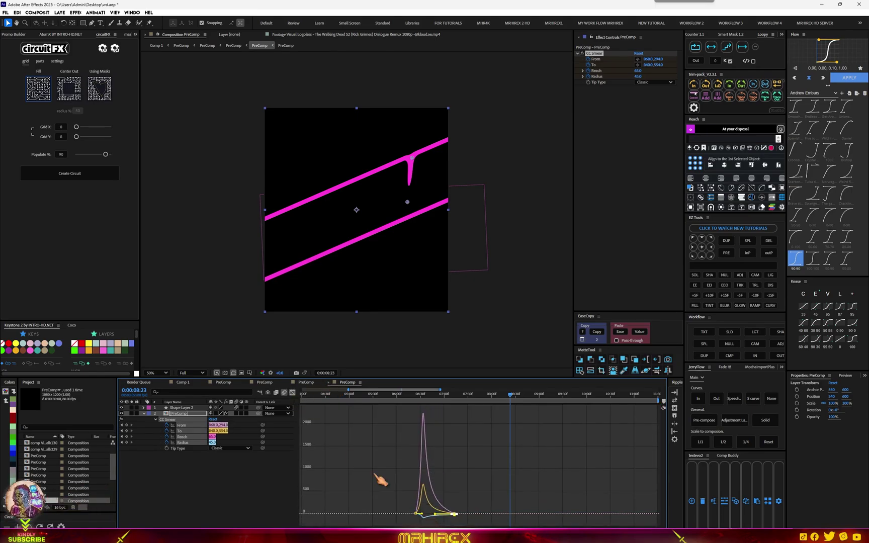
click(293, 393)
Play back the smear animation and check frames around 7:34 and 6:21
click(412, 394)
key(space)
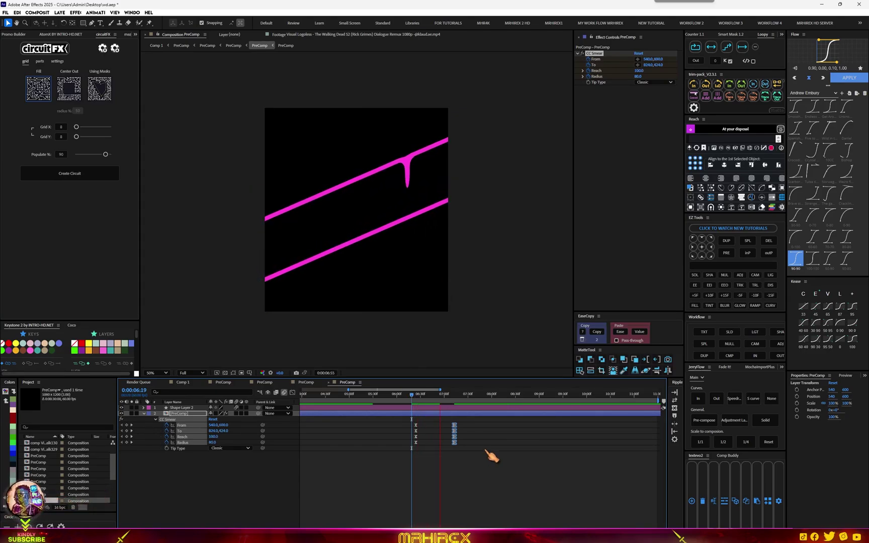
key(space)
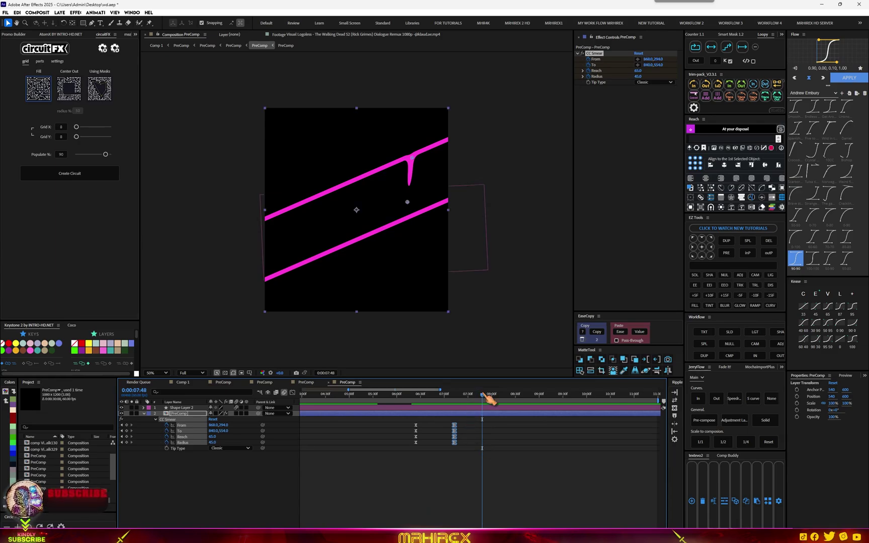
key(space)
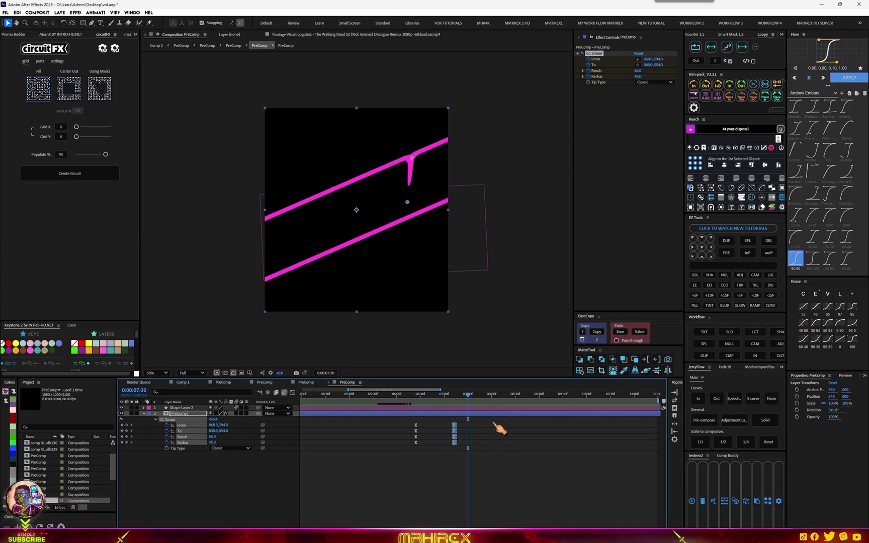
drag(491, 420, 384, 469)
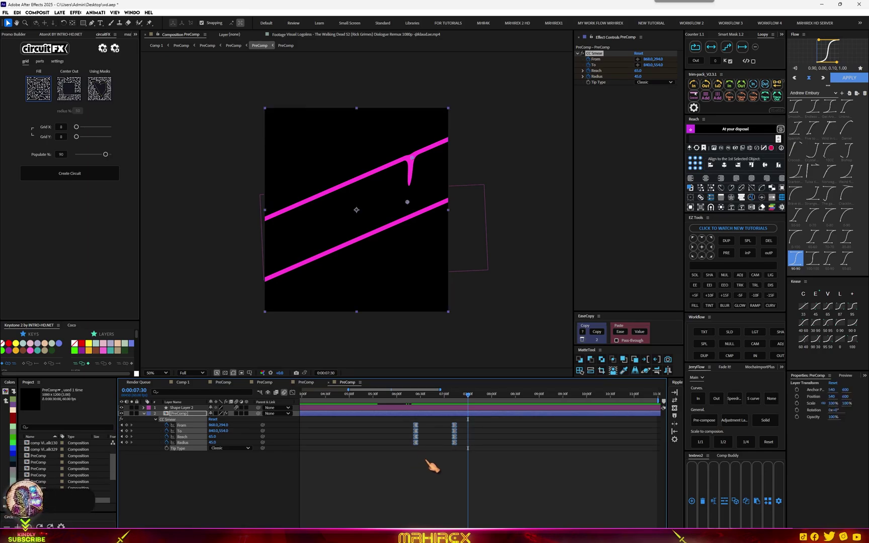
drag(473, 397, 476, 397)
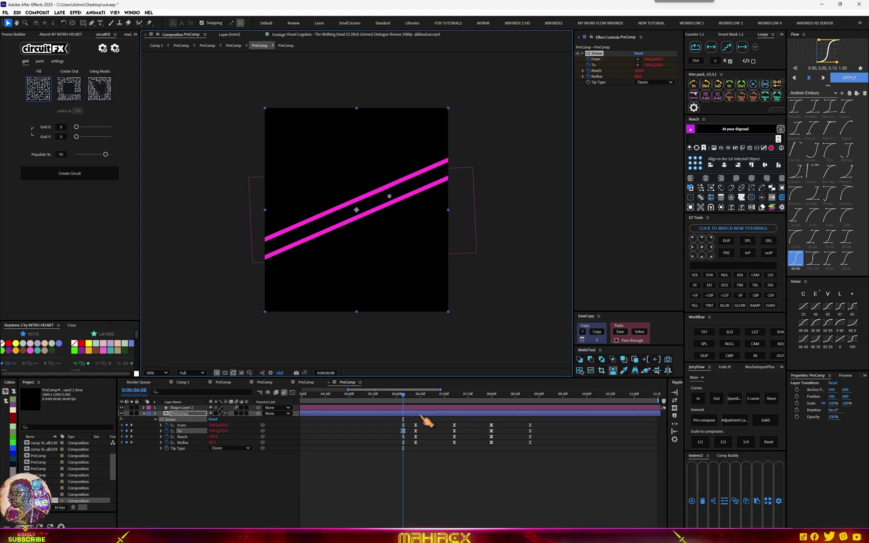
drag(403, 396, 425, 397)
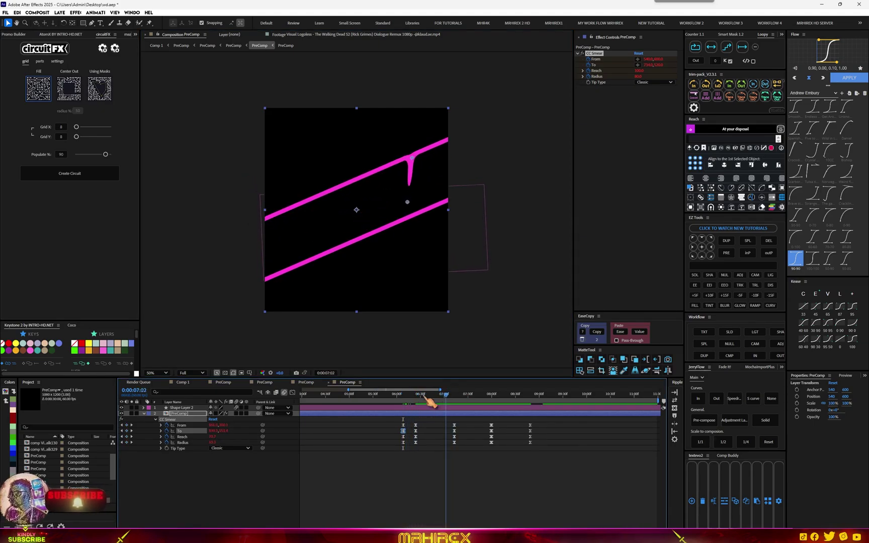
Switch to Comp 1, scrub through the Linear Wipe, and play it back from 5:04
click(183, 383)
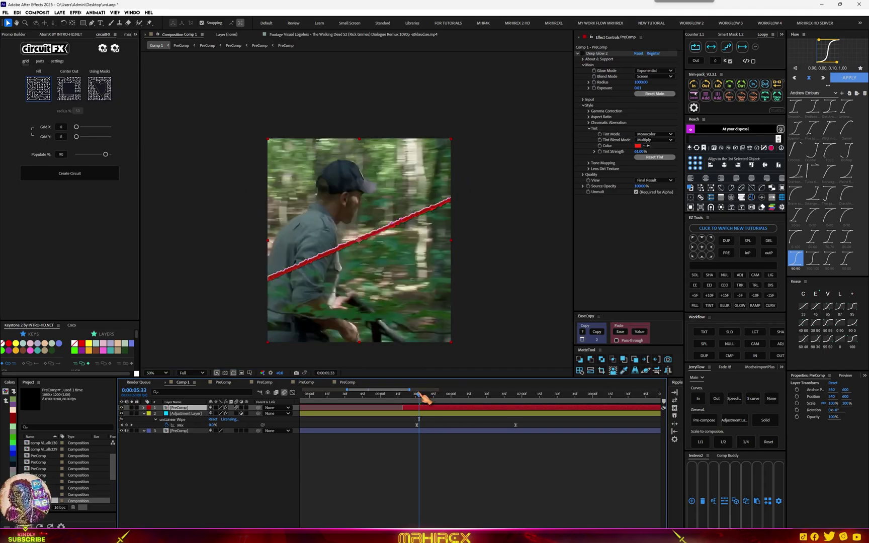
drag(420, 395, 455, 393)
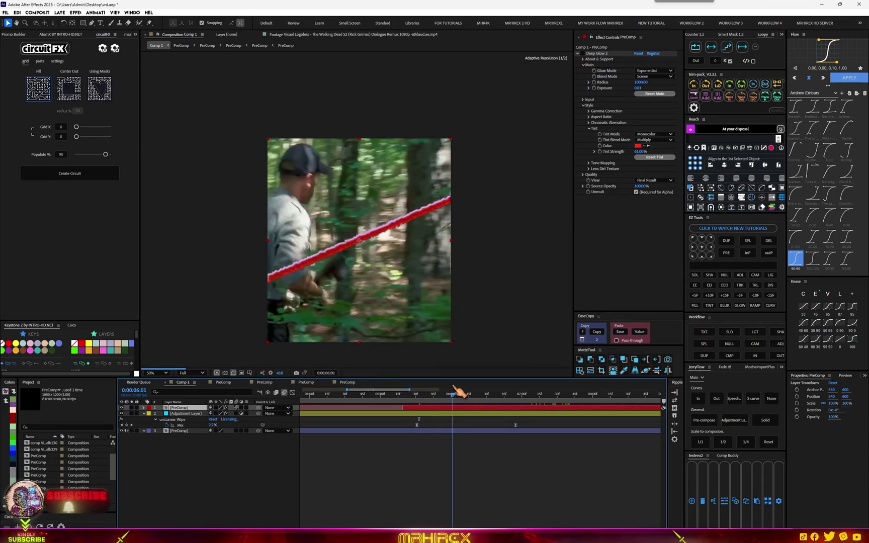
mouse_move(457, 391)
mouse_down()
mouse_move(451, 402)
mouse_move(504, 386)
mouse_up()
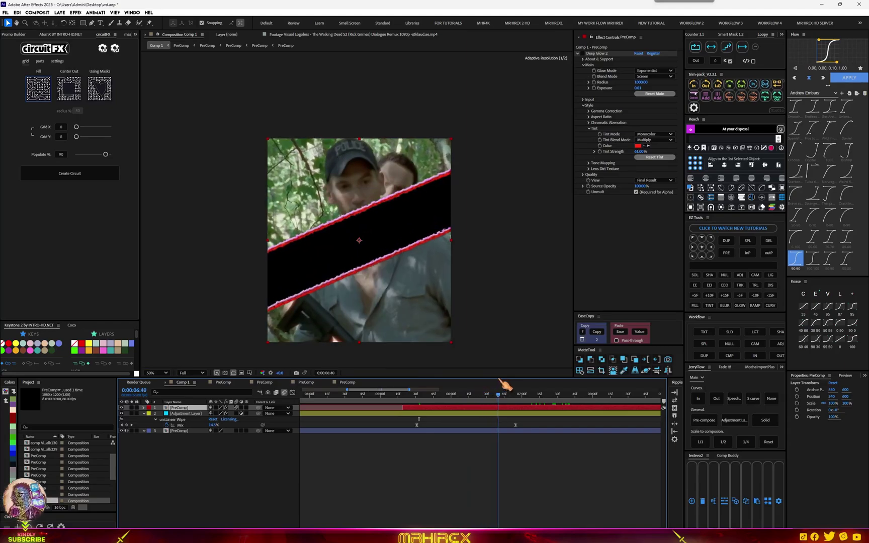
mouse_move(504, 385)
mouse_down()
mouse_move(571, 383)
mouse_move(435, 407)
mouse_move(385, 402)
mouse_up()
key(space)
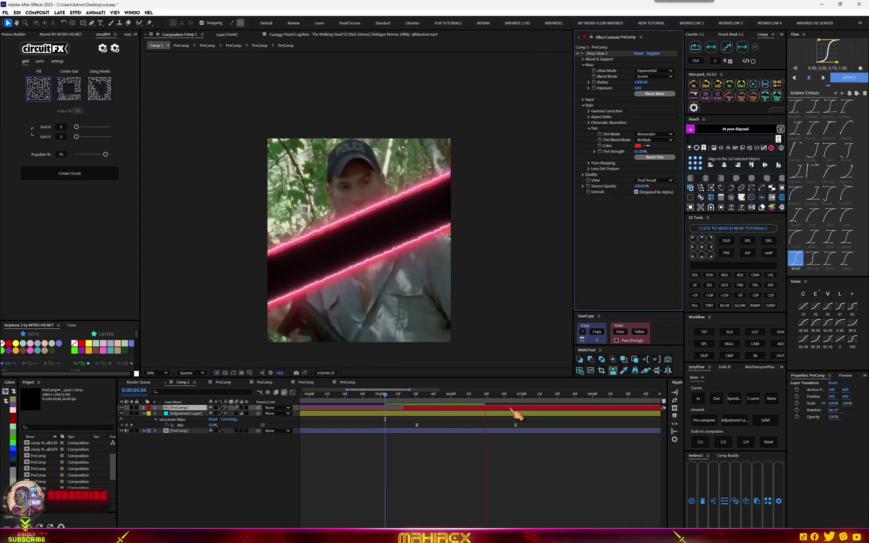
Add an adjustment layer above PreComp with a BCC Halftone effect
click(514, 431)
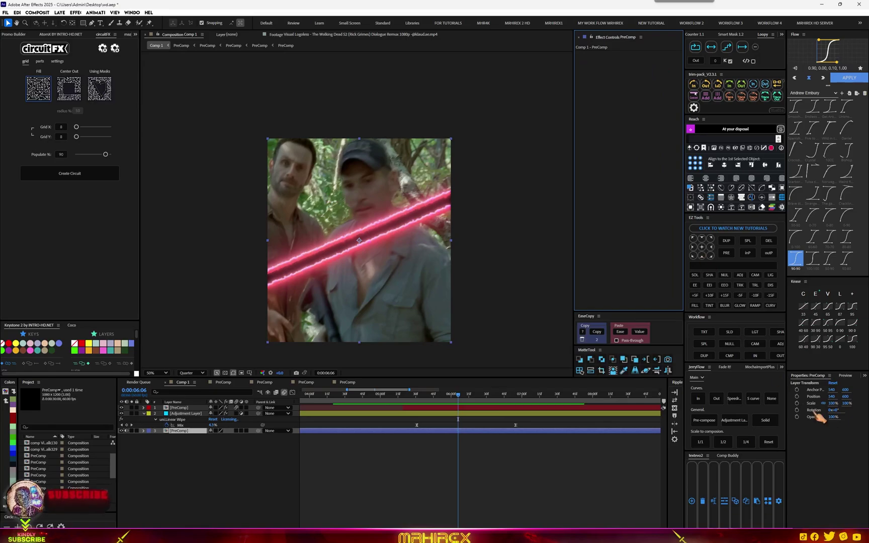
click(734, 420)
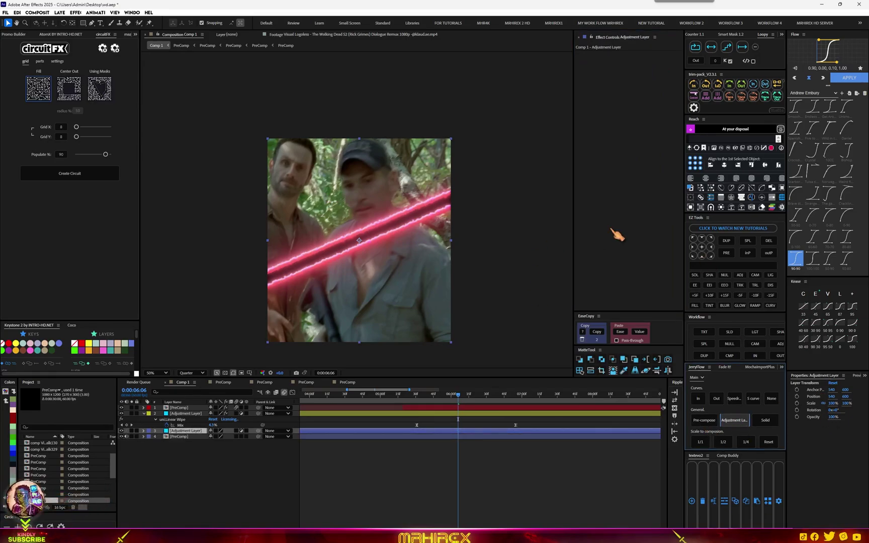
key(ctrl+space)
click(619, 247)
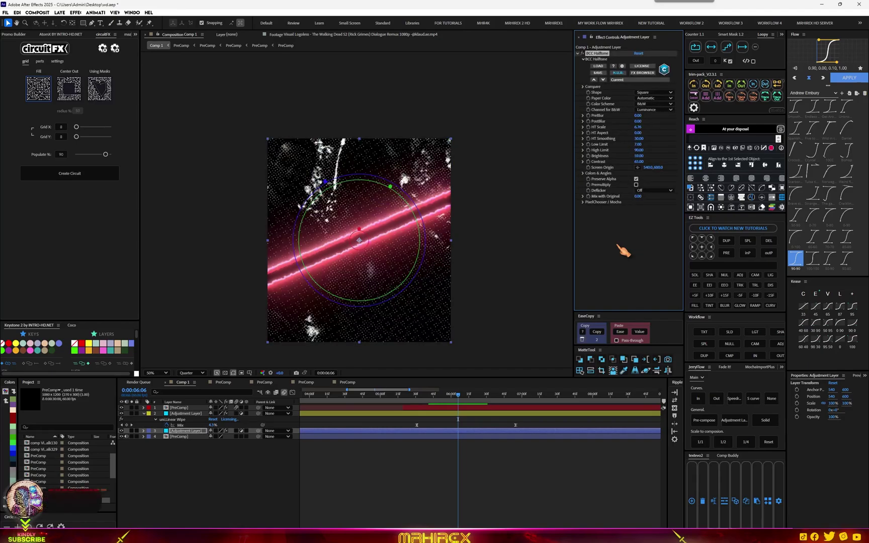
Keyframe the adjustment layer's Opacity at 0% at 0:00:05:41 so the halftone fades in
key(t)
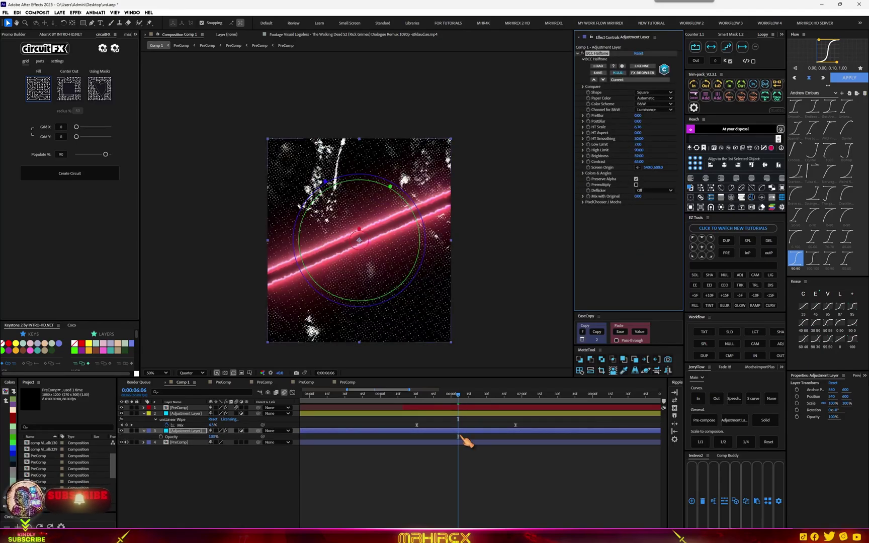
click(161, 436)
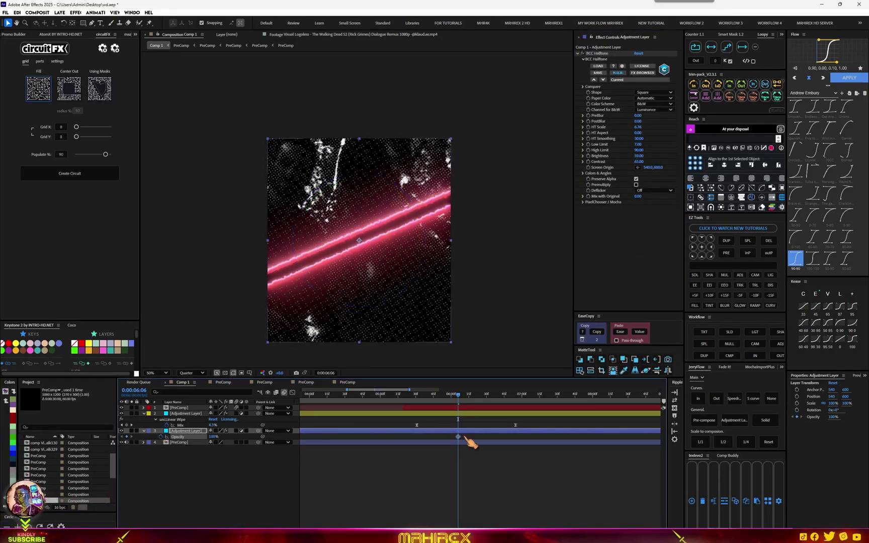
drag(462, 399, 430, 402)
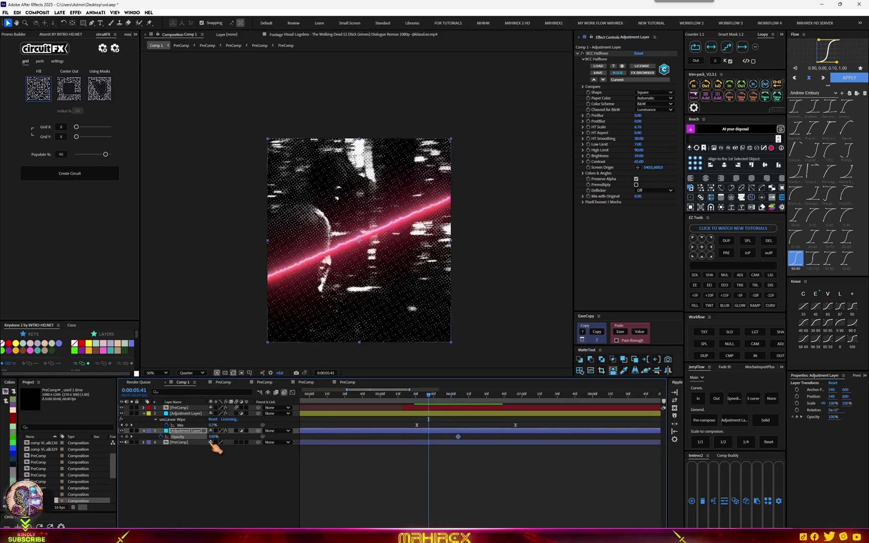
drag(211, 436, 166, 437)
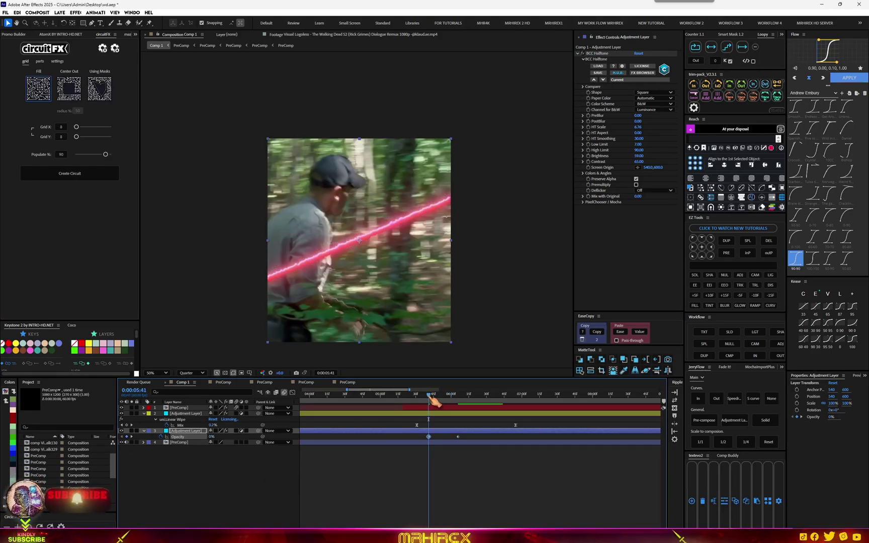
mouse_move(430, 397)
mouse_down()
mouse_move(407, 404)
mouse_move(528, 406)
mouse_move(483, 405)
mouse_up()
Create a new solid above PreComp and change its colour to dark red
click(765, 420)
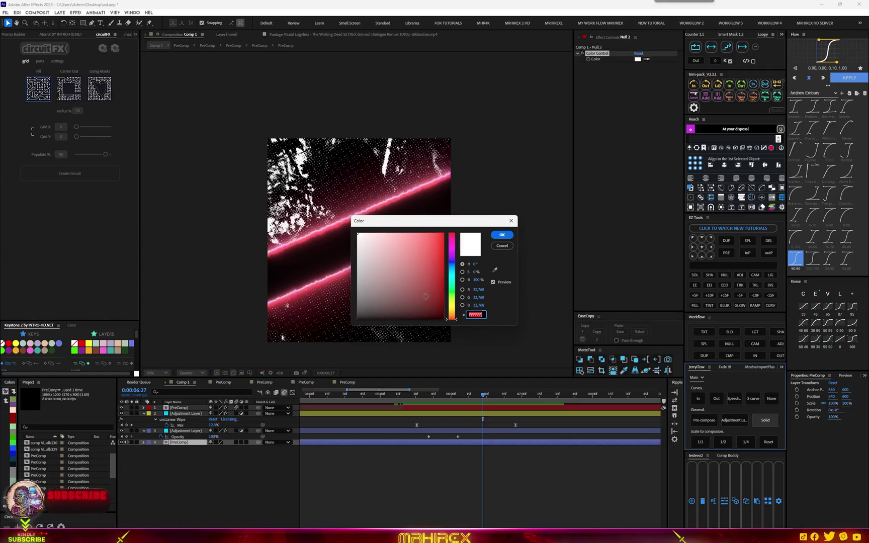
click(501, 235)
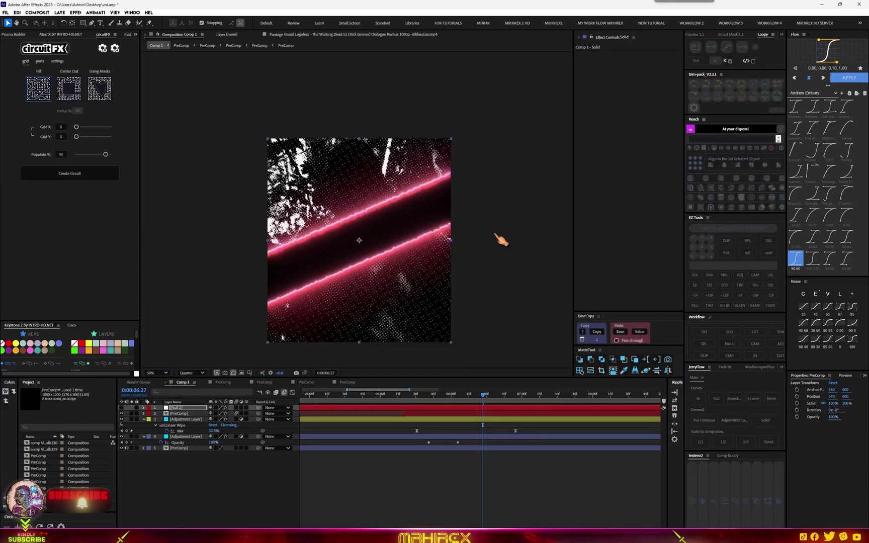
drag(502, 407, 508, 441)
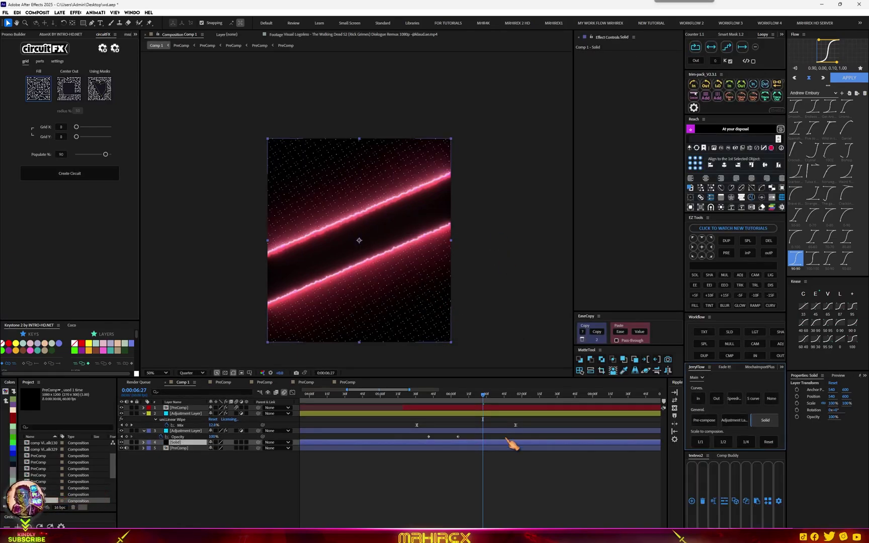
click(59, 13)
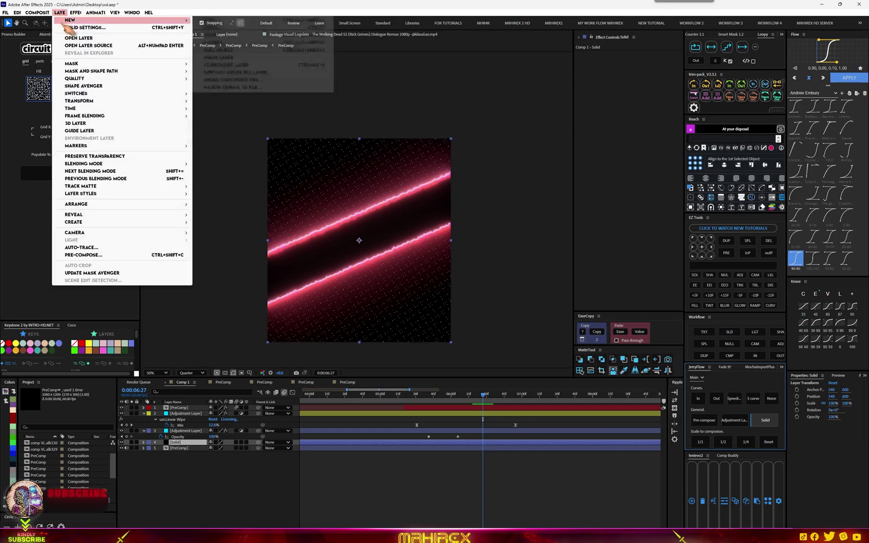
click(75, 26)
click(429, 315)
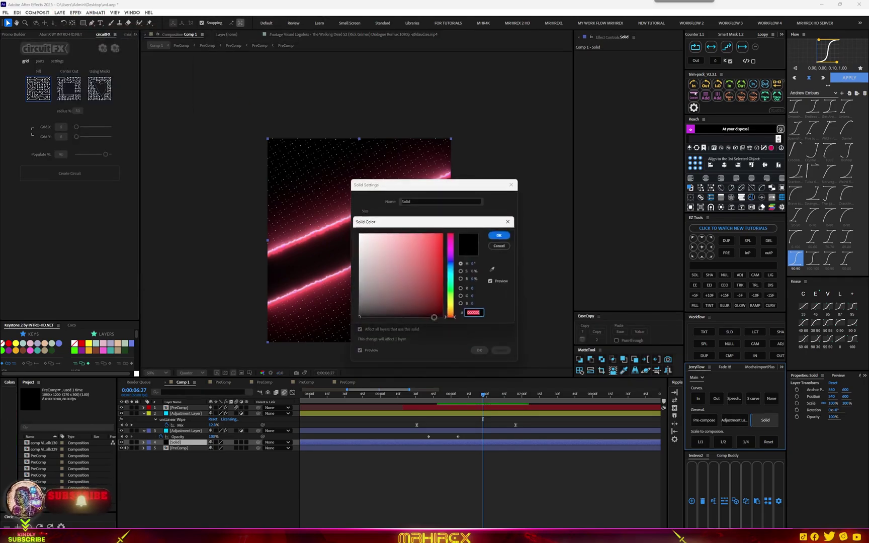
click(446, 312)
click(502, 234)
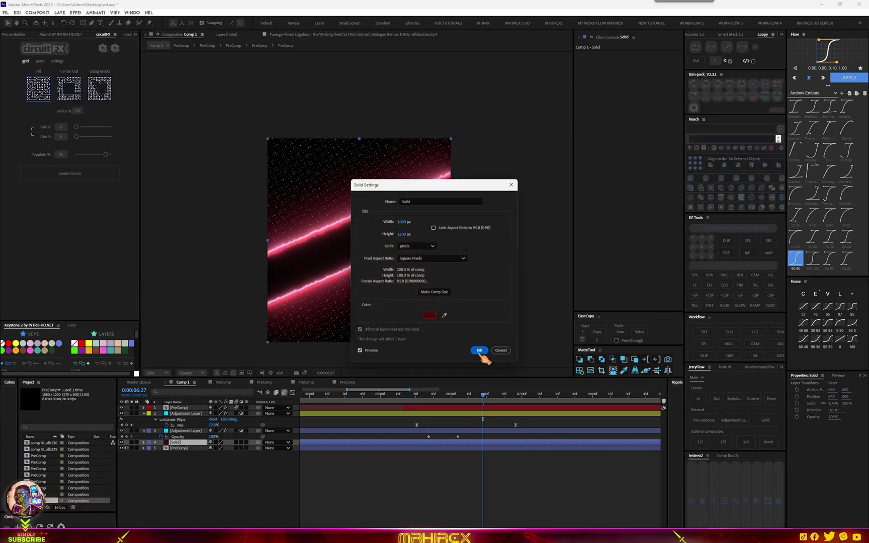
click(477, 351)
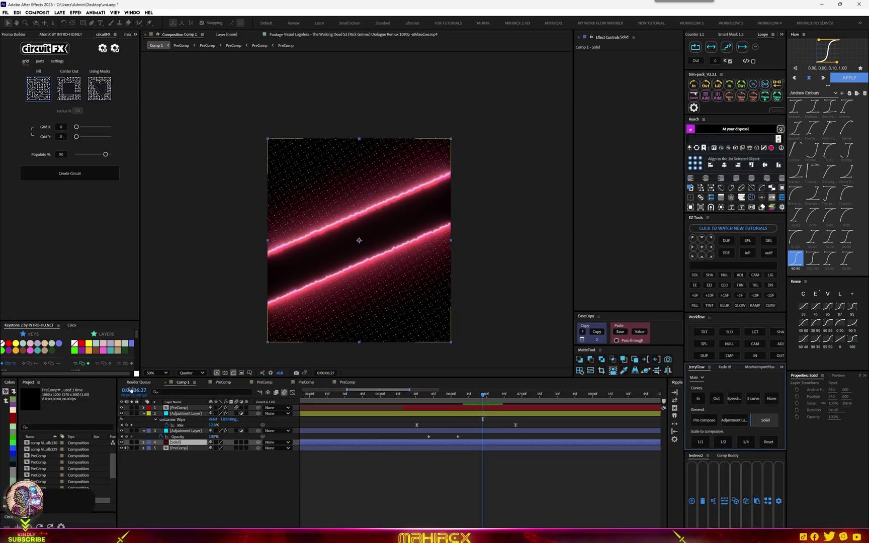
Move the red solid above the adjustment layer, draw a rectangle mask on it, and label it red
click(191, 373)
click(197, 395)
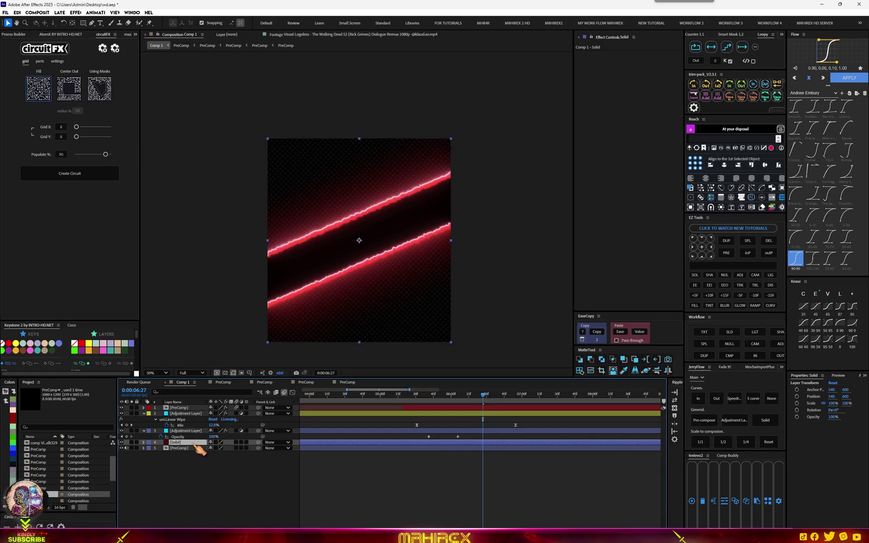
drag(193, 442, 189, 429)
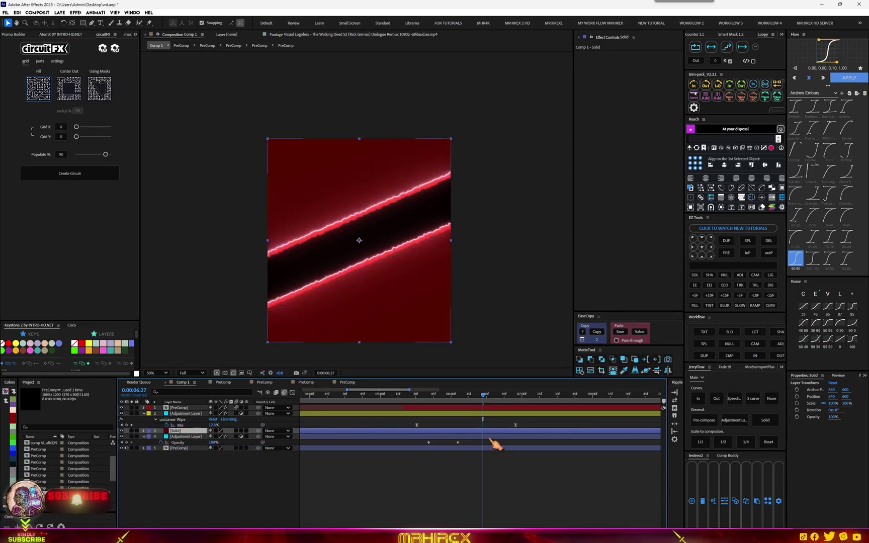
click(83, 23)
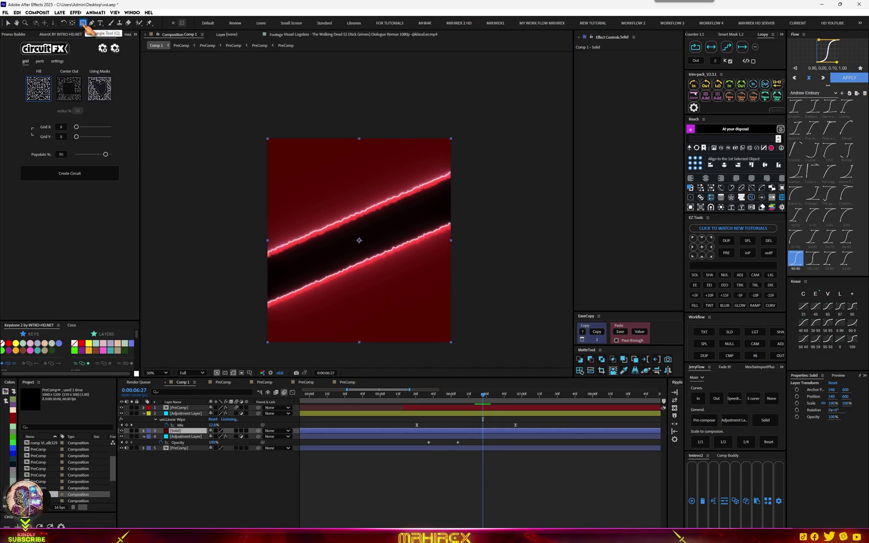
drag(282, 156, 430, 332)
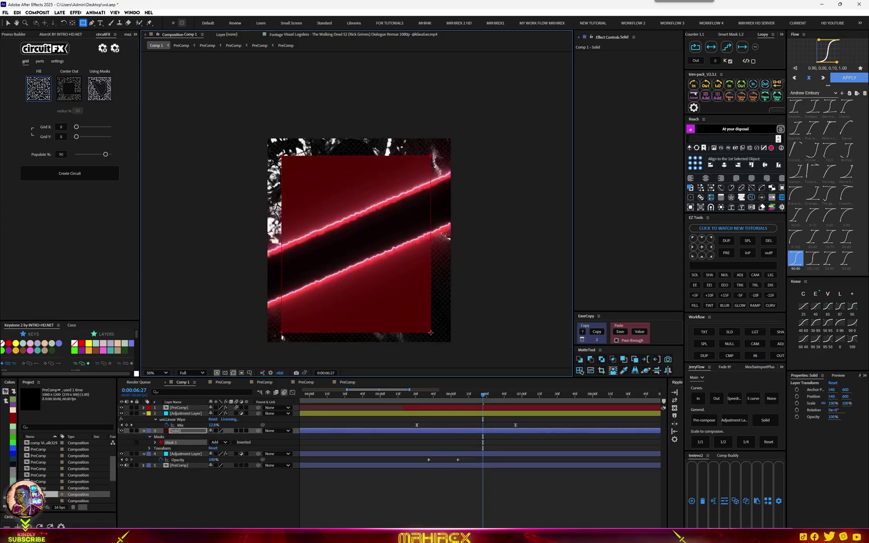
click(242, 452)
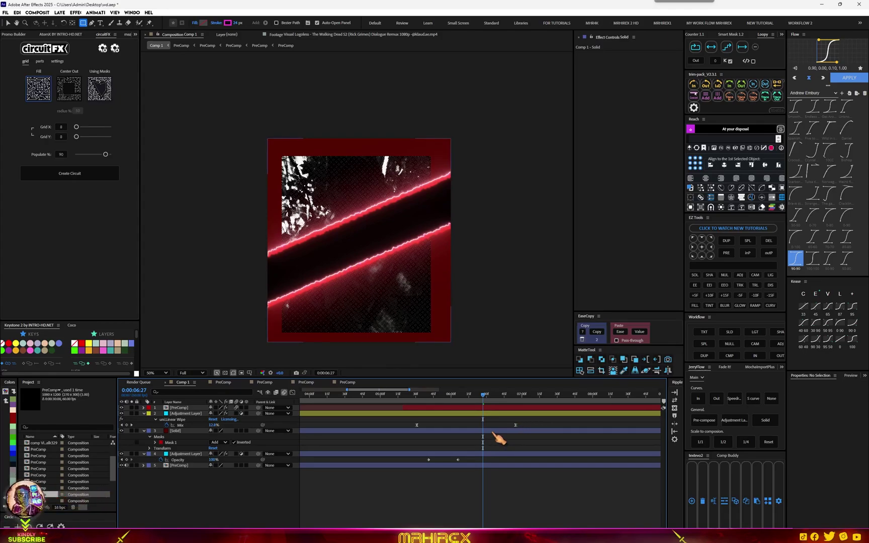
click(193, 432)
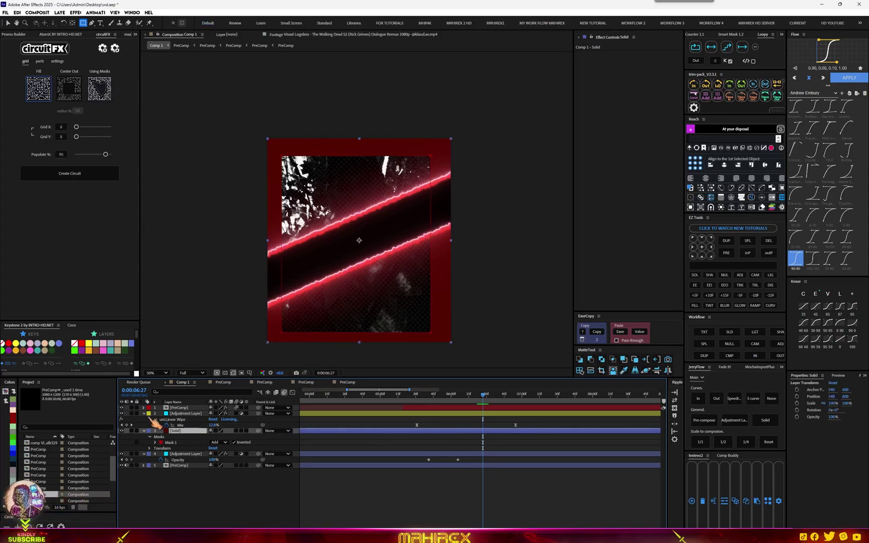
click(90, 350)
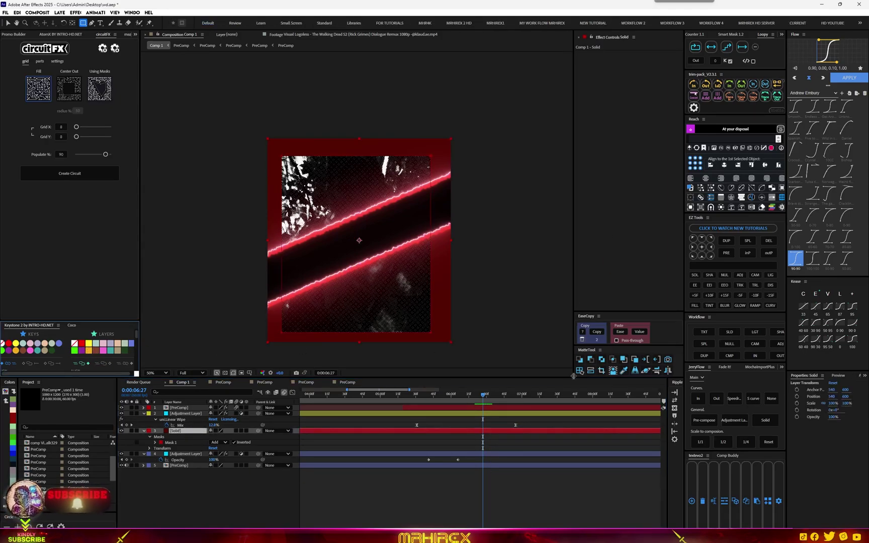
Pre-compose the red frame and add Turbulent Distortion with 100% vertical and horizontal detail
click(709, 420)
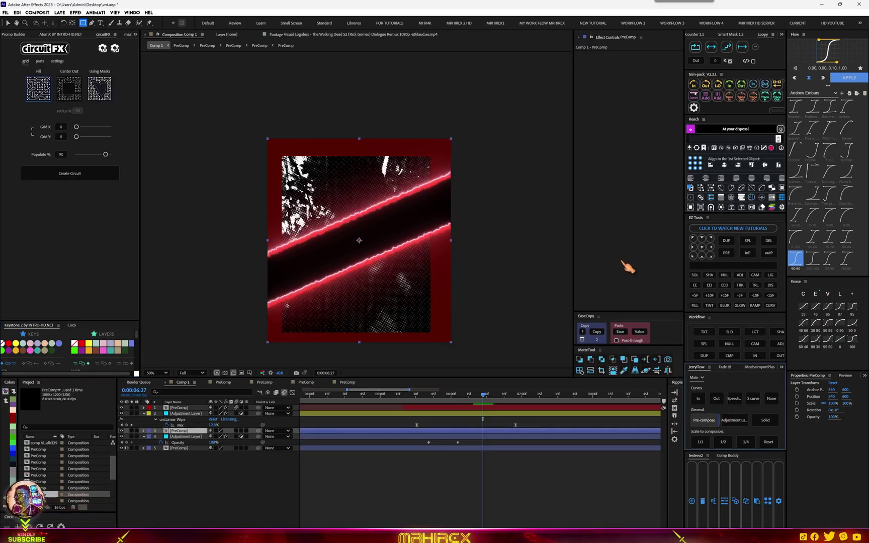
click(88, 349)
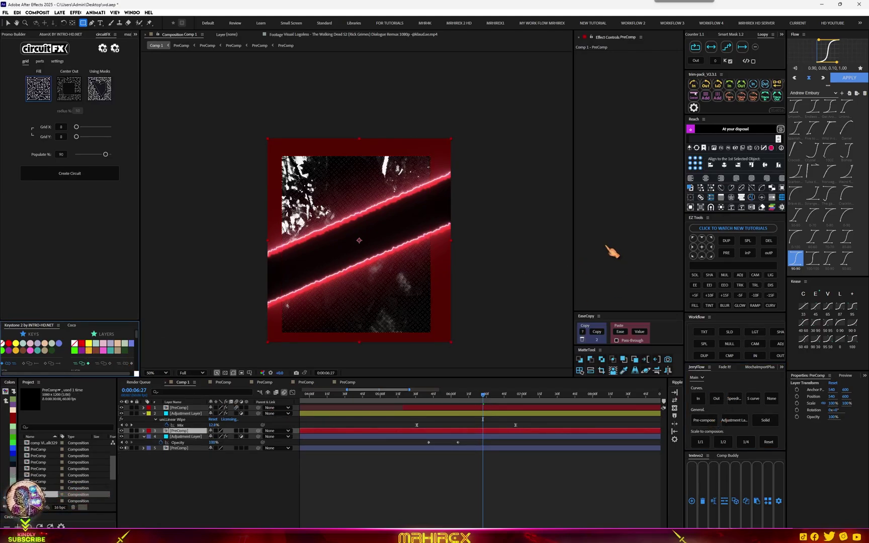
key(ctrl+space)
text(tur)
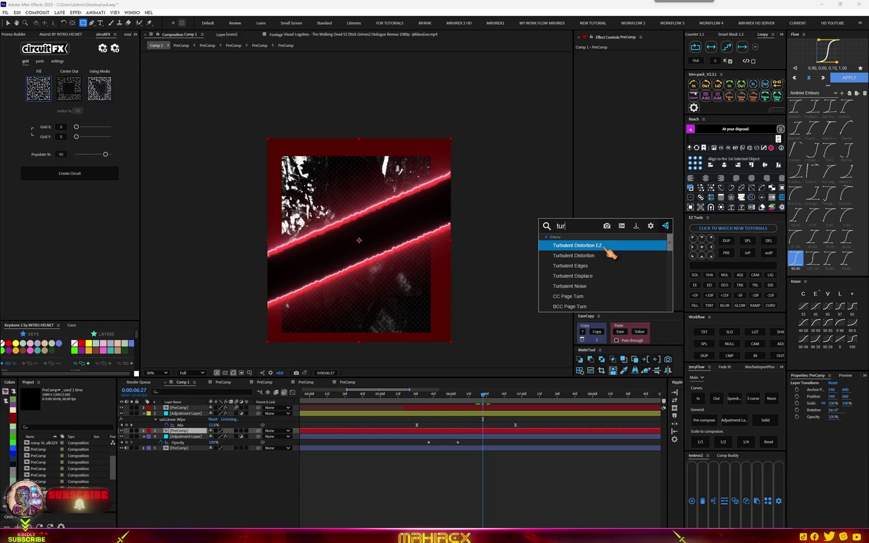
click(609, 259)
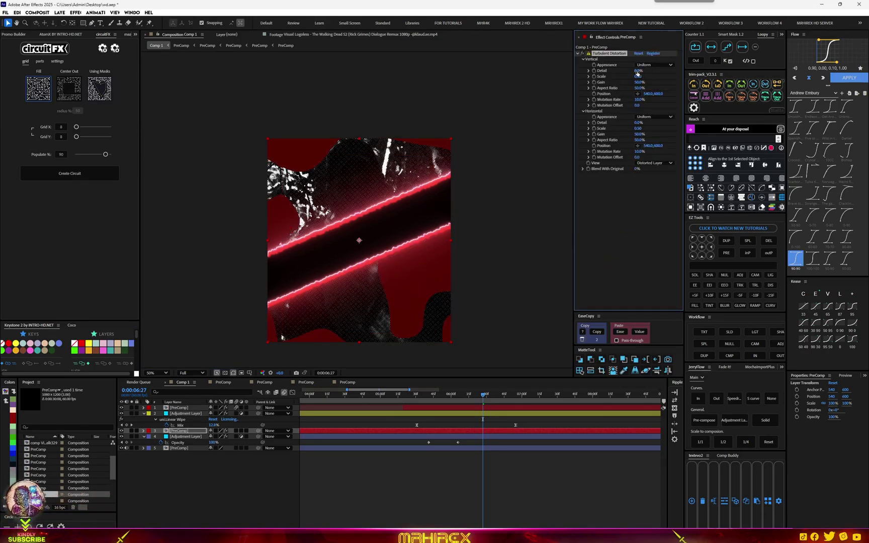
drag(638, 71, 664, 71)
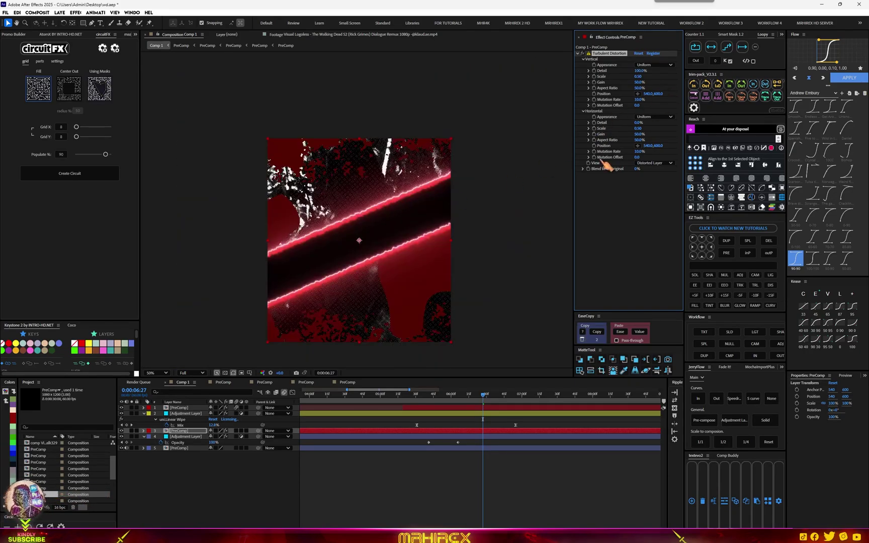
drag(635, 123, 666, 115)
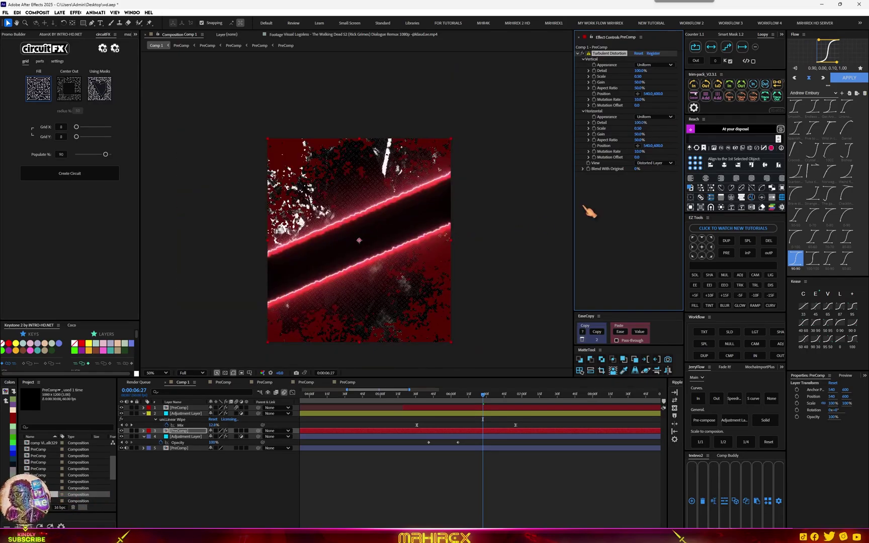
key(ctrl+space)
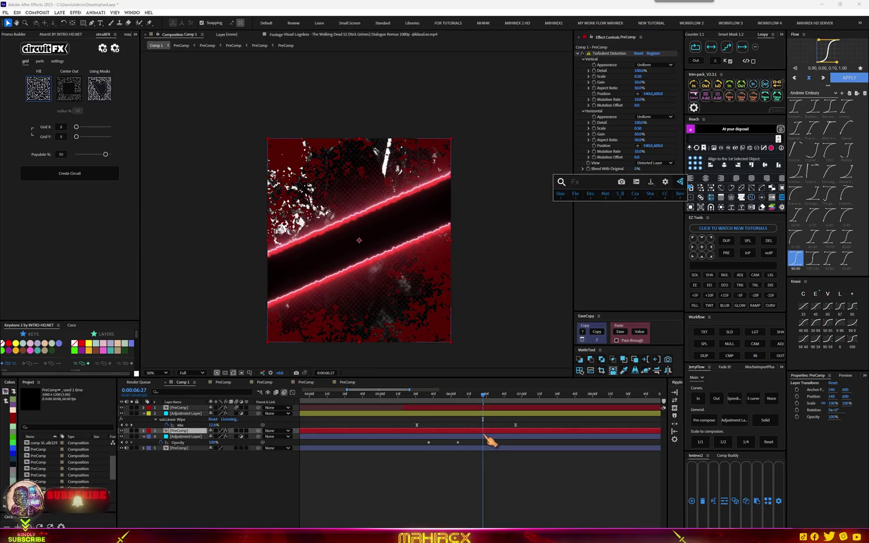
Add a Bevel and Emboss layer style to the layer
right_click(485, 437)
mouse_move(574, 317)
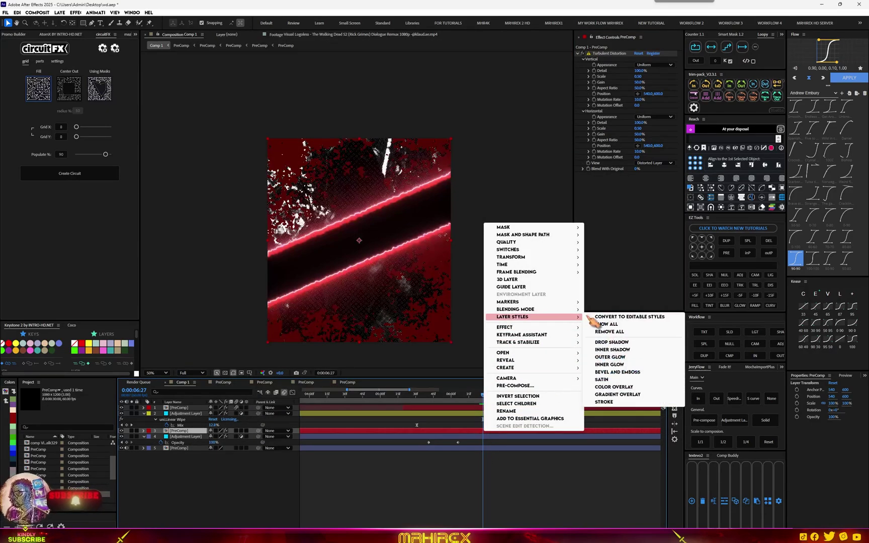
click(589, 377)
scroll(374, 203, up, 2)
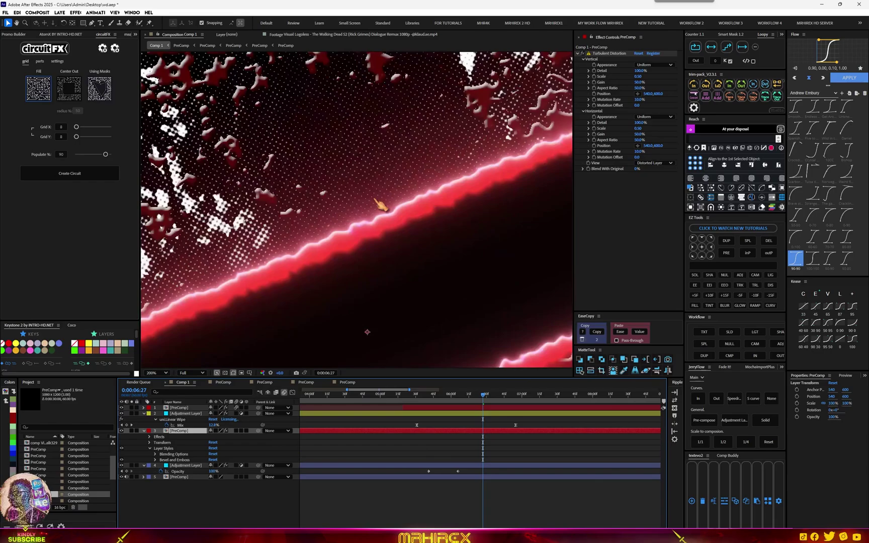
scroll(375, 206, down, 1)
scroll(376, 210, down, 1)
scroll(378, 218, up, 1)
scroll(403, 231, down, 1)
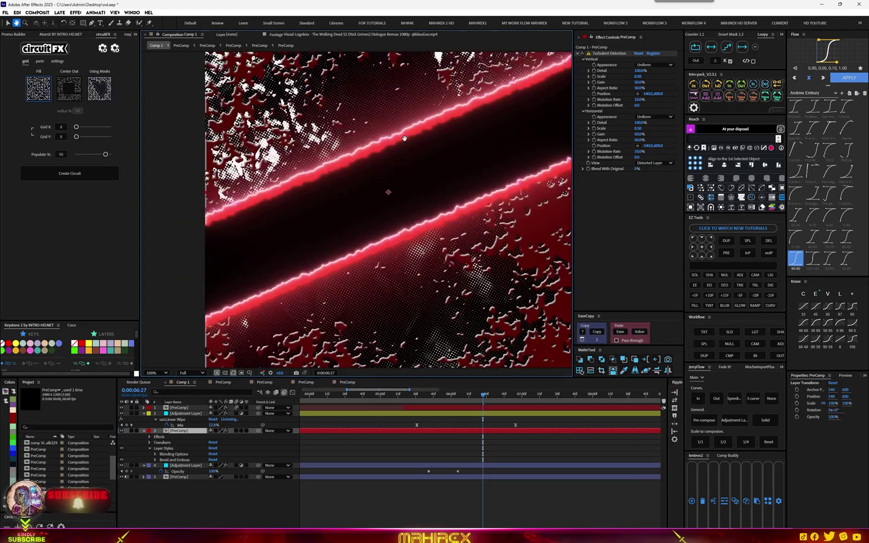
scroll(477, 252, down, 1)
scroll(553, 269, down, 1)
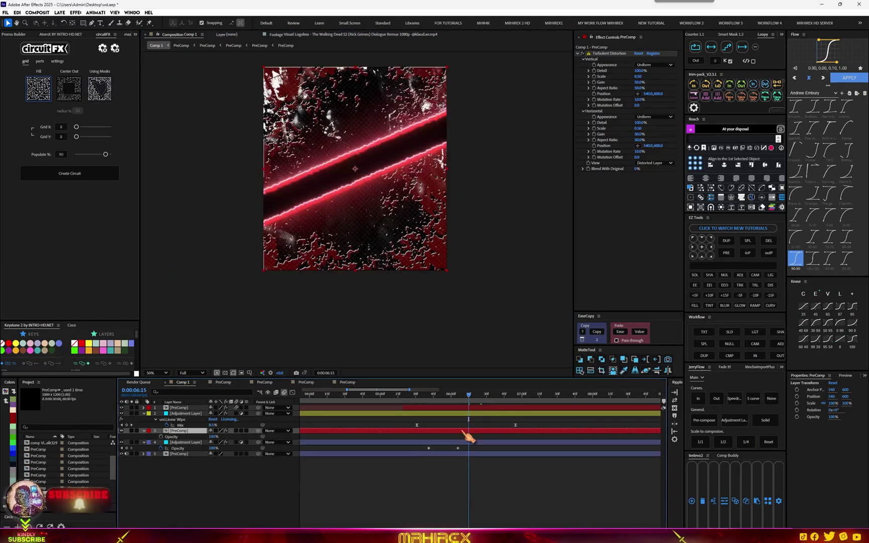
Keyframe the PreComp's opacity from 0% to 99% at 0:00:06:12
click(161, 436)
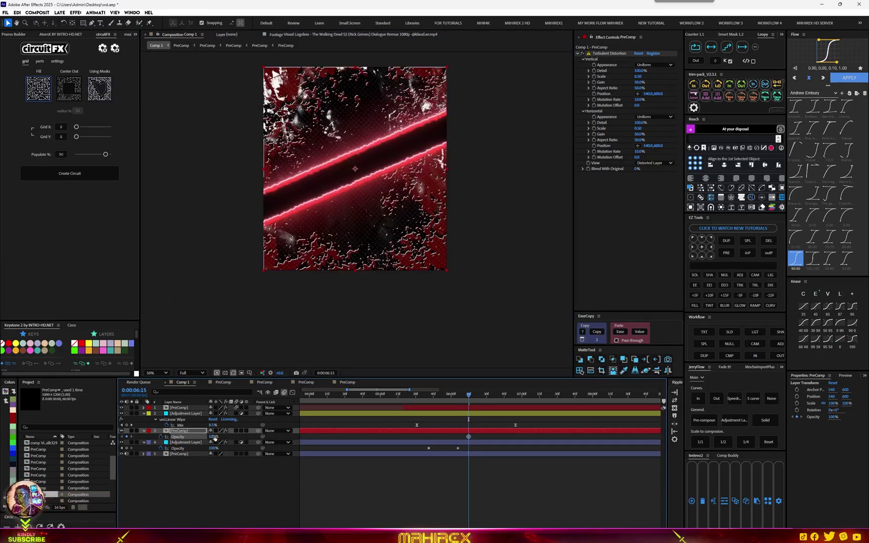
text(0)
key(Return)
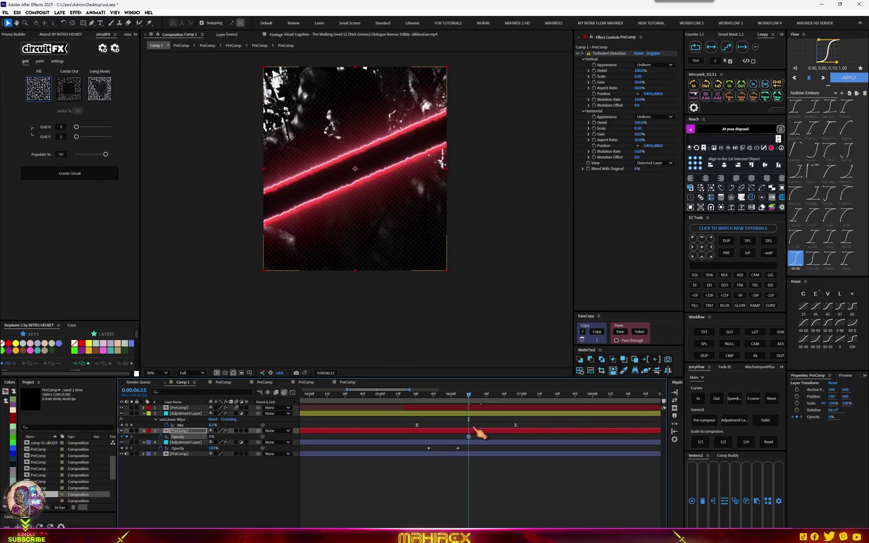
click(464, 389)
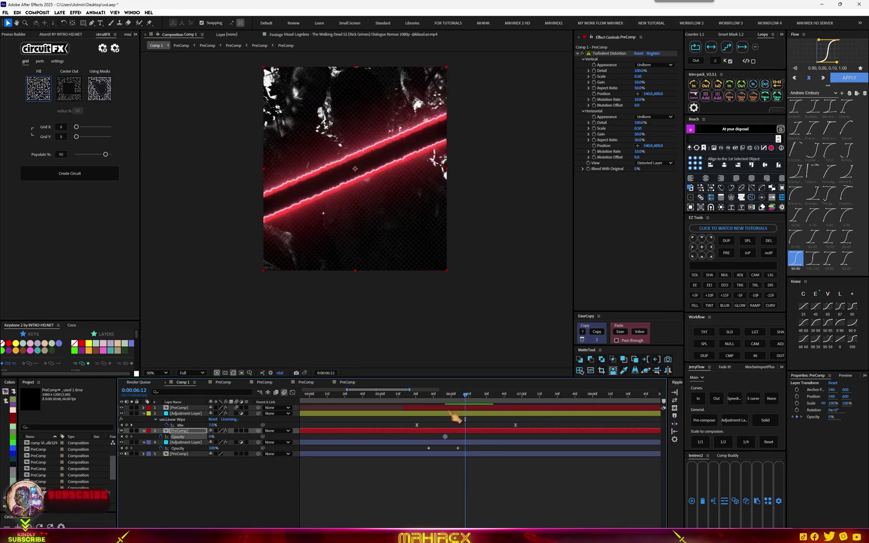
key(F2)
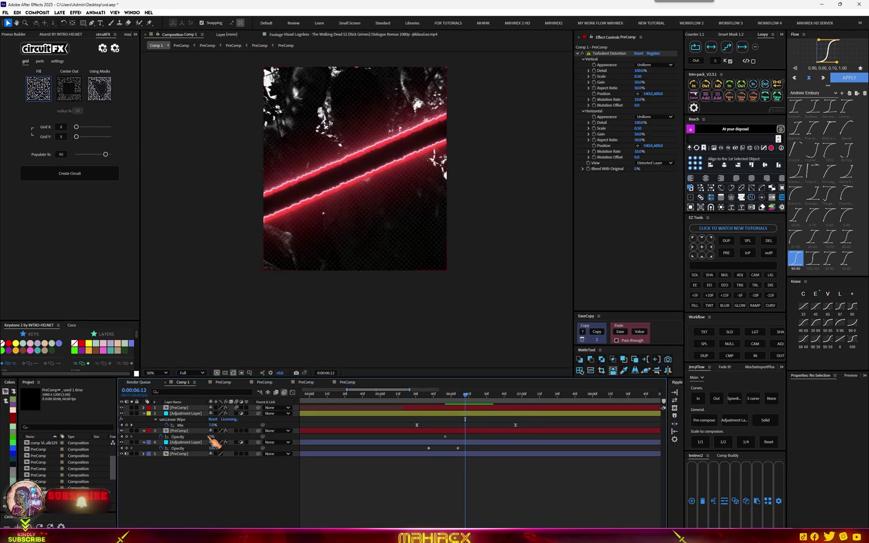
drag(211, 437, 424, 433)
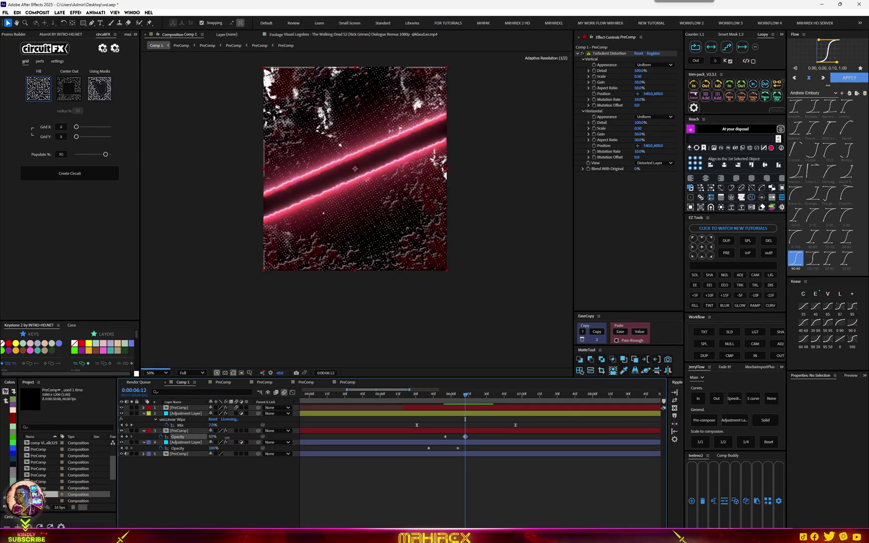
Shift the Opacity keyframe later in time and scrub back to preview the wipe's start
click(468, 395)
drag(481, 400, 497, 398)
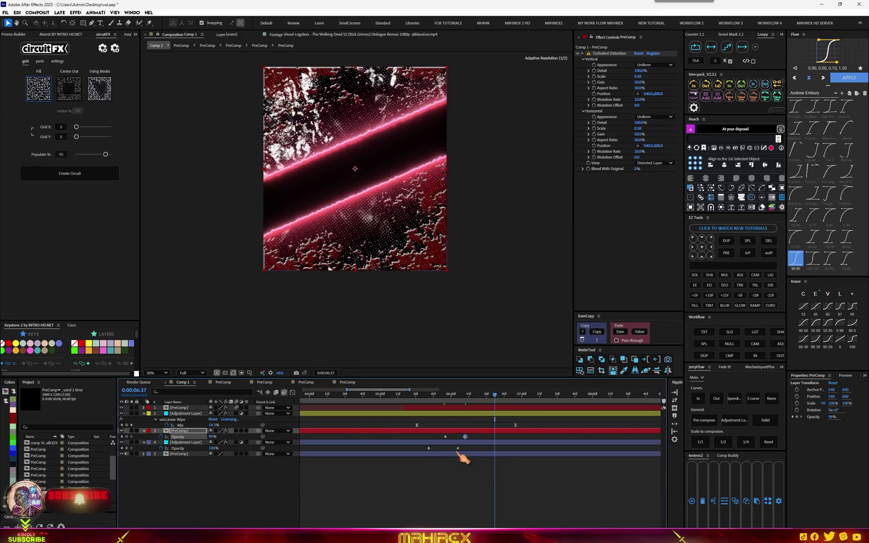
drag(465, 436, 505, 438)
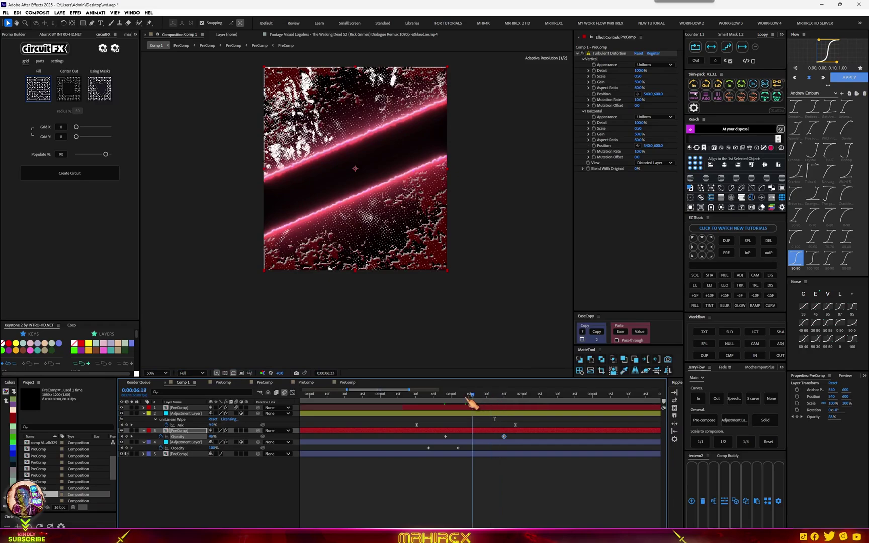
drag(470, 400, 435, 413)
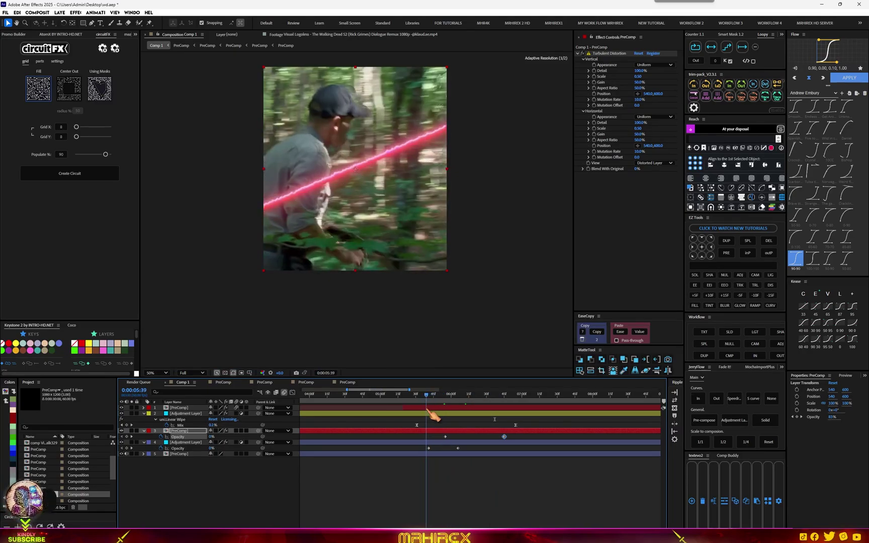
drag(432, 415, 596, 401)
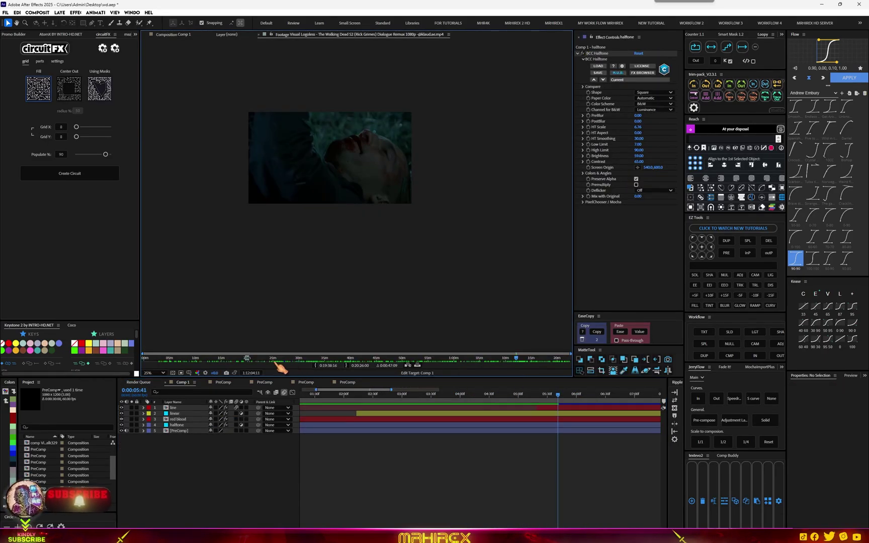
Trim the Walking Dead clip to a roughly 35-second section with in and out points
click(347, 365)
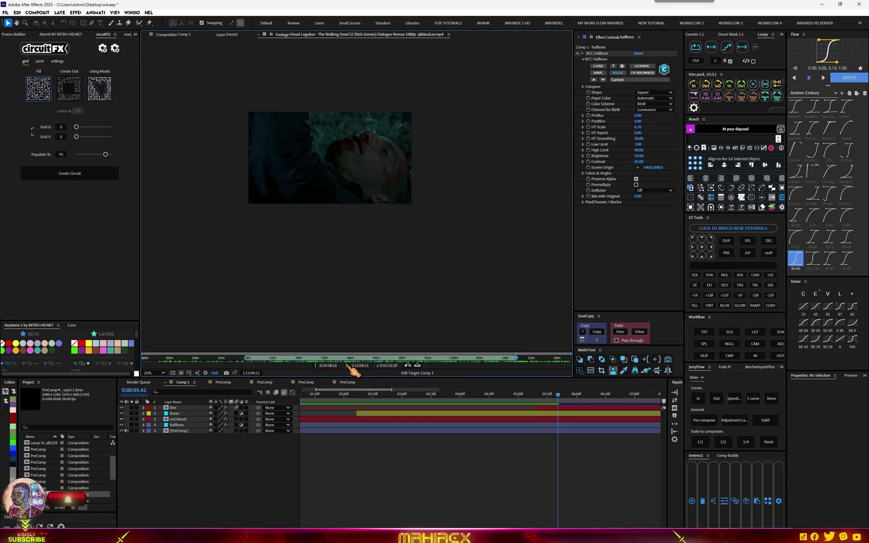
click(319, 365)
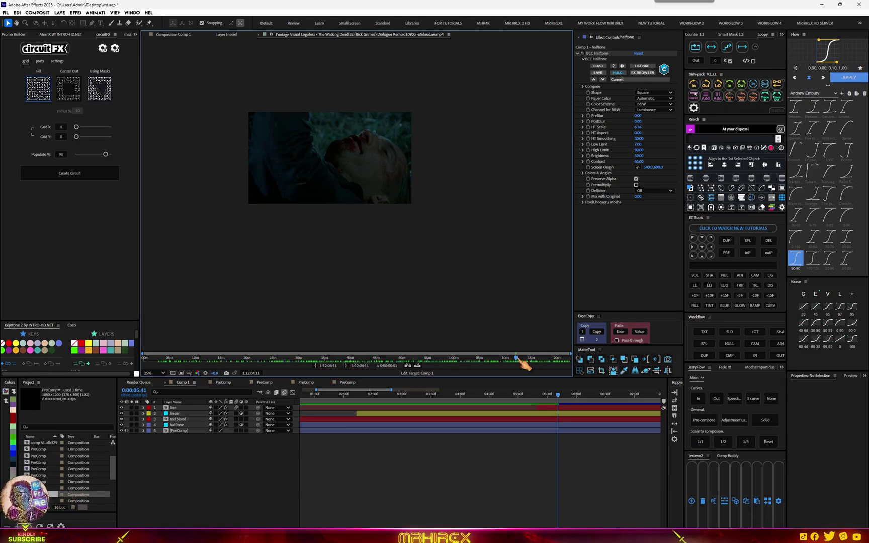
drag(517, 359, 519, 359)
click(347, 366)
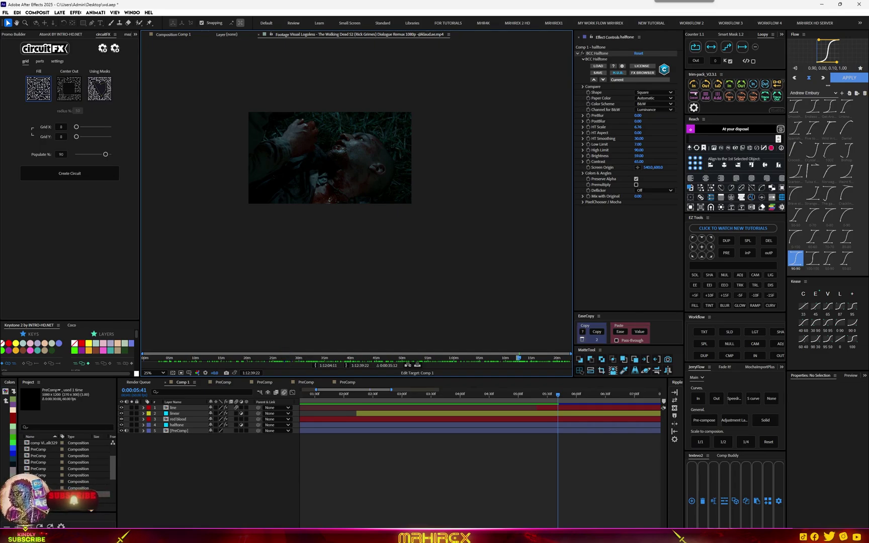
scroll(86, 496, down, 2)
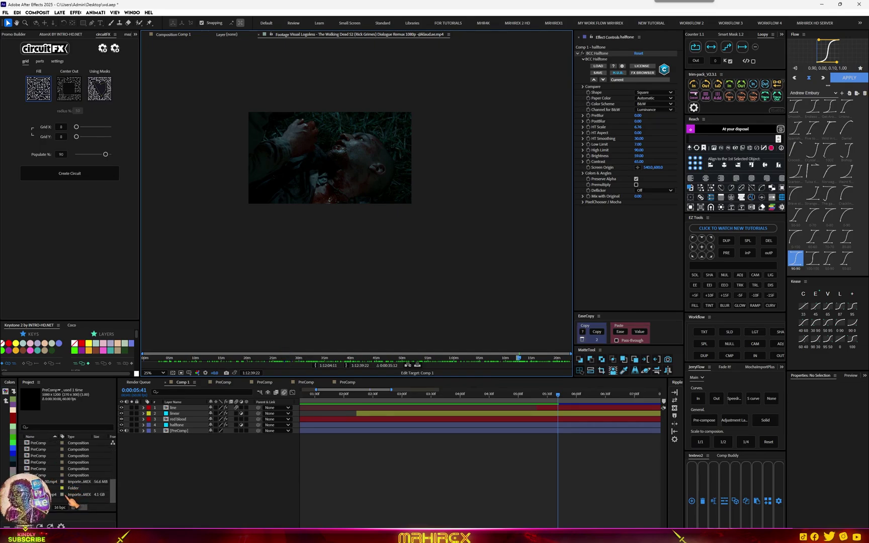
Add the trimmed clip to Comp 1 as its bottom layer
click(201, 470)
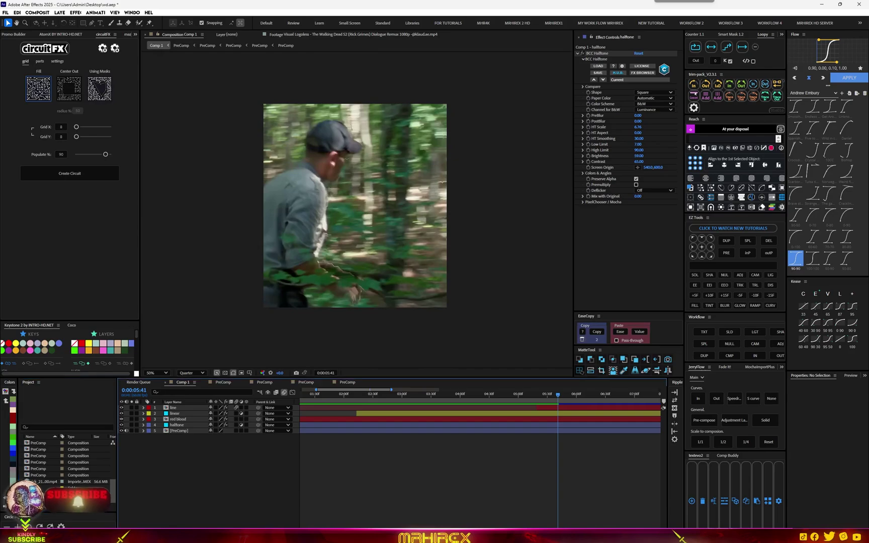
click(352, 35)
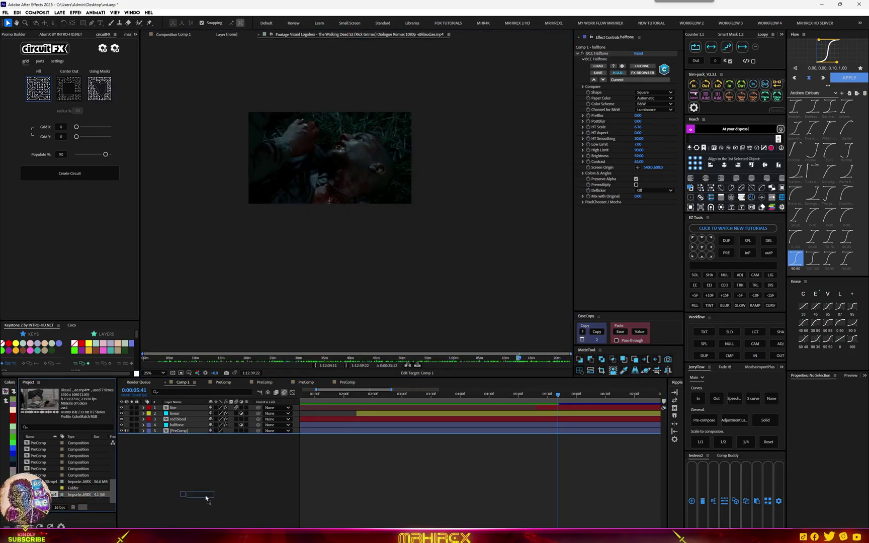
drag(51, 496, 249, 491)
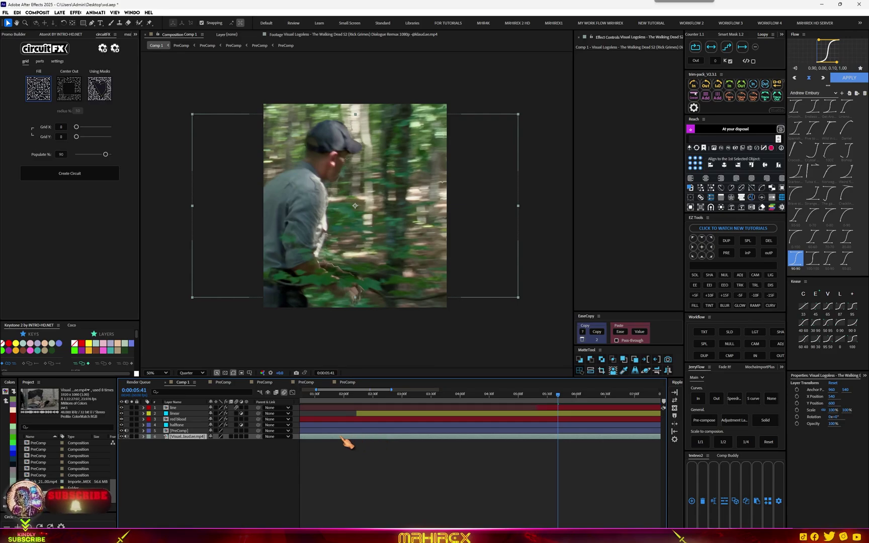
Go to a frame near 8 seconds showing the neon stripe and turn on the transparency grid
key(semicolon)
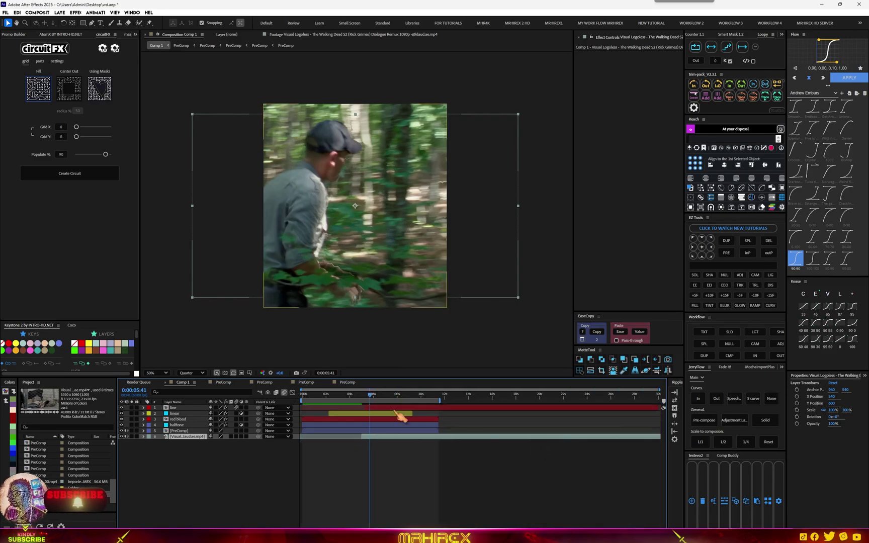
click(399, 395)
drag(398, 396, 386, 441)
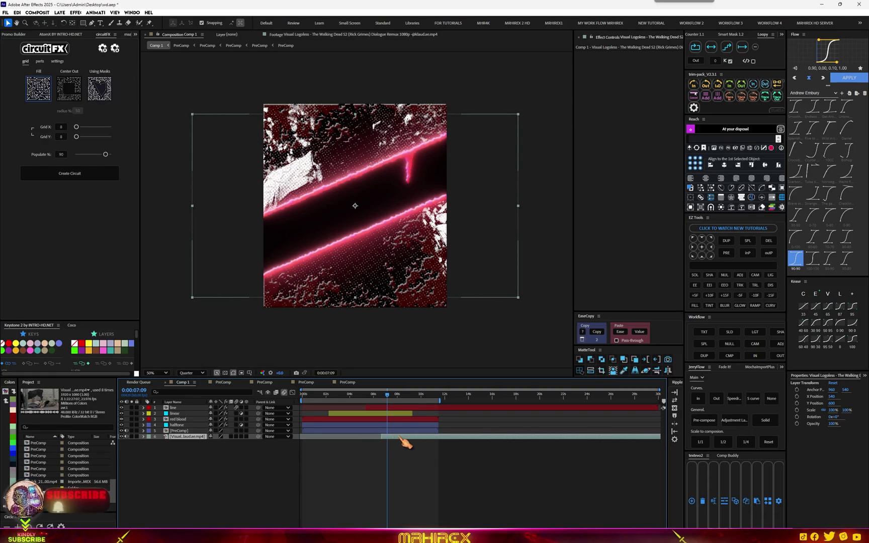
click(225, 373)
click(225, 373)
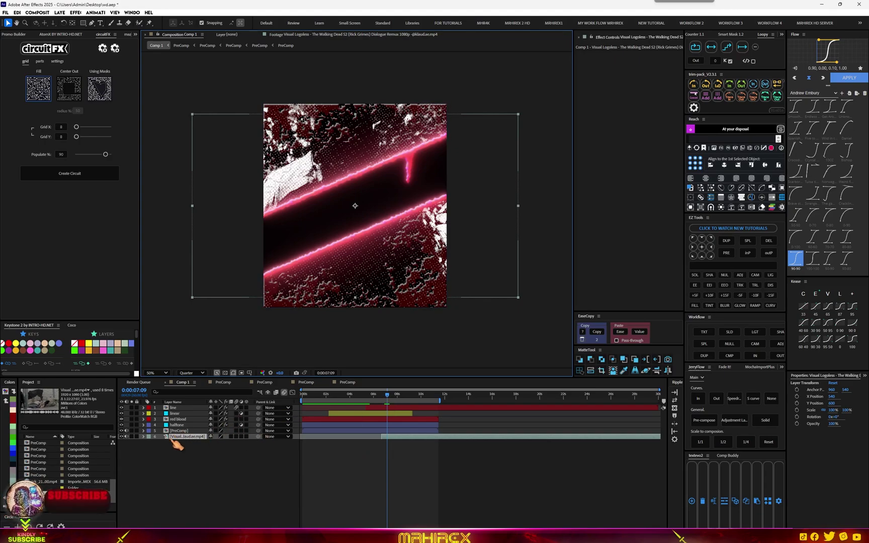
click(226, 375)
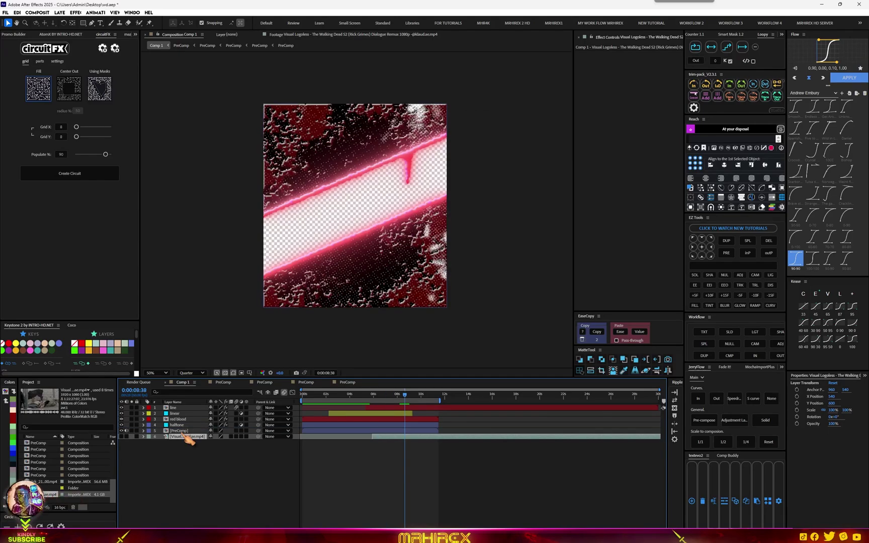
Pre-compose layers 1–5 into one PreComp and make the Walking Dead clip visible
click(179, 431)
shift+click(173, 408)
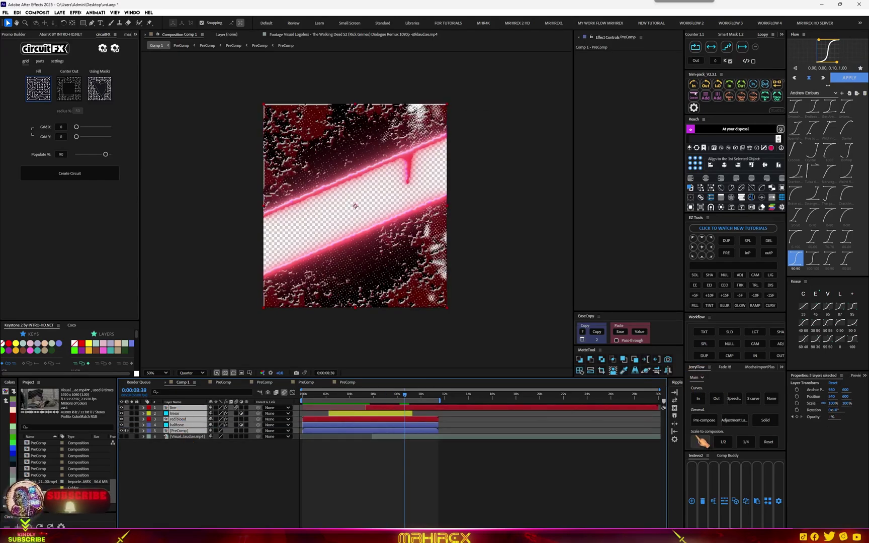
click(704, 420)
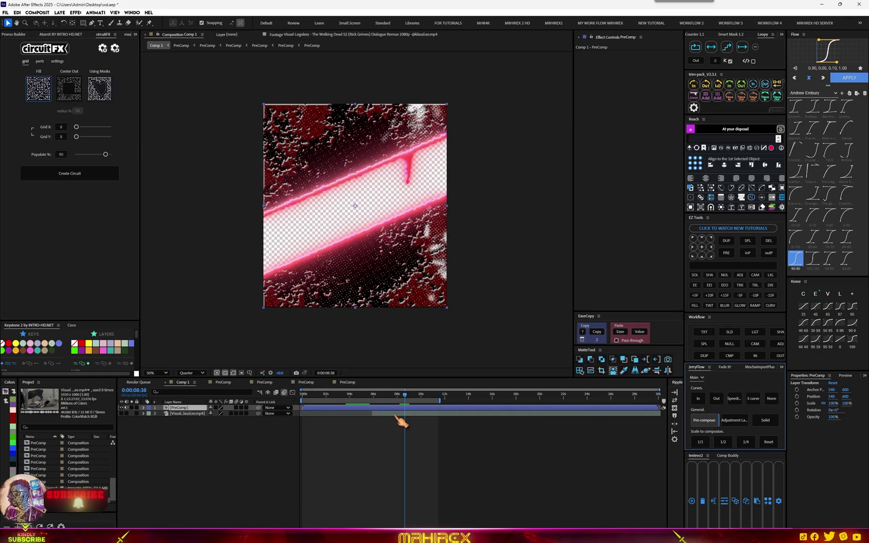
click(122, 413)
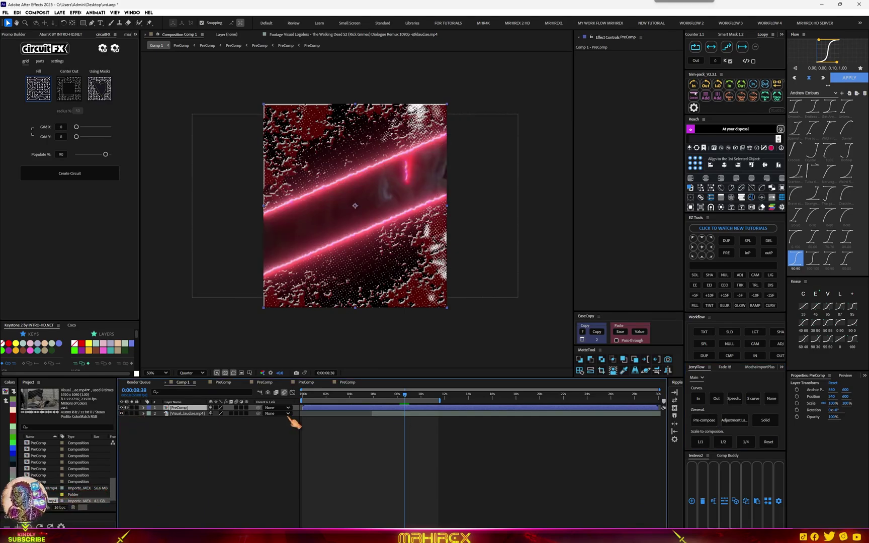
click(402, 413)
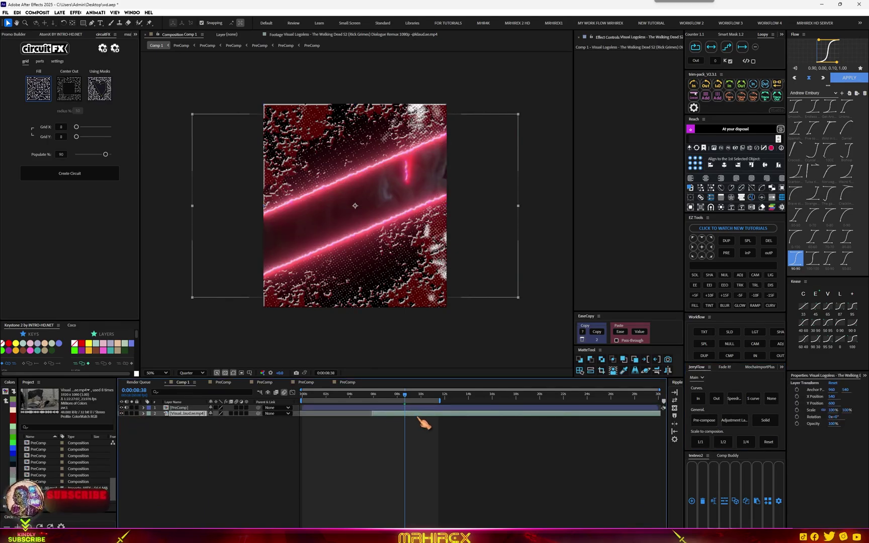
Zoom the view to 100%, shrink the clip's scale, and render the viewer at full resolution
key(slash)
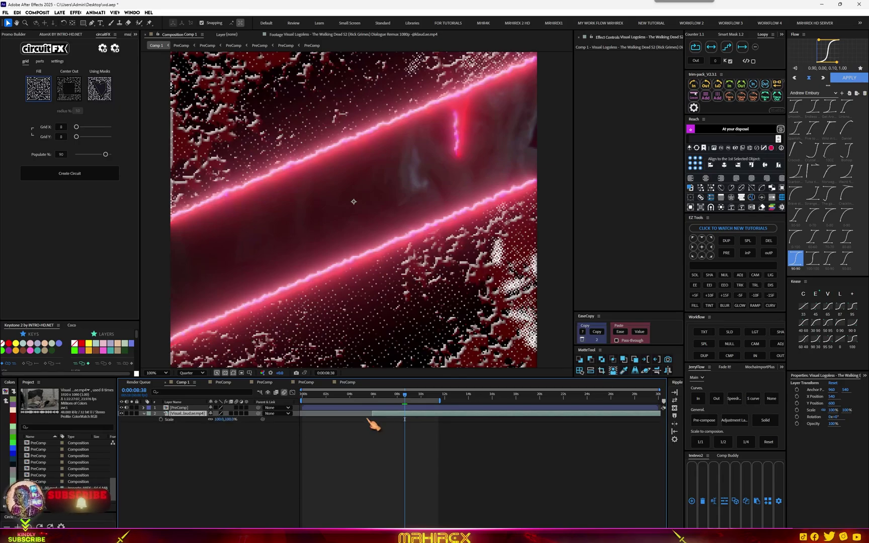
drag(224, 419, 215, 424)
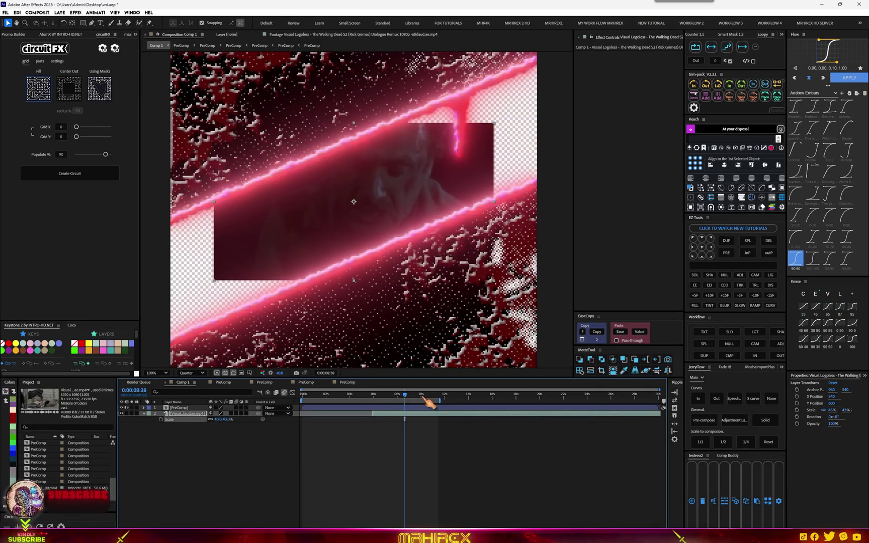
drag(427, 400, 396, 405)
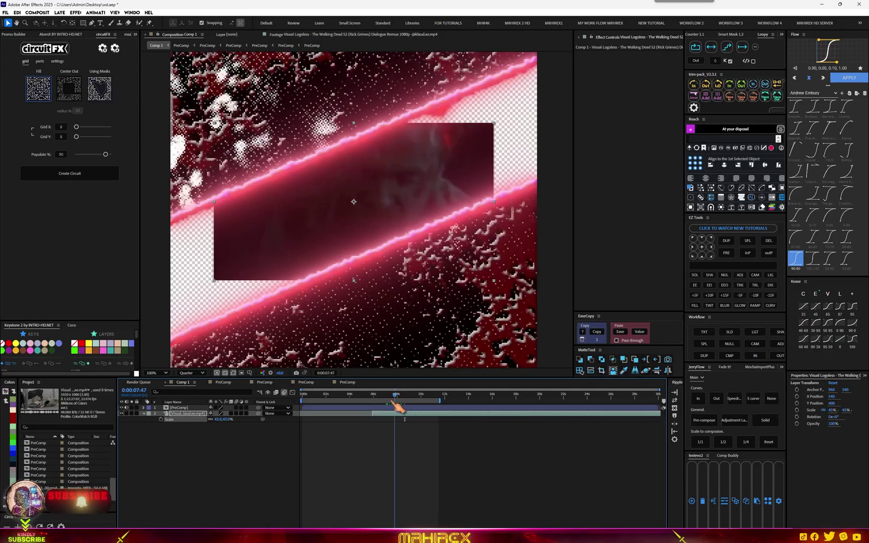
click(191, 373)
click(194, 392)
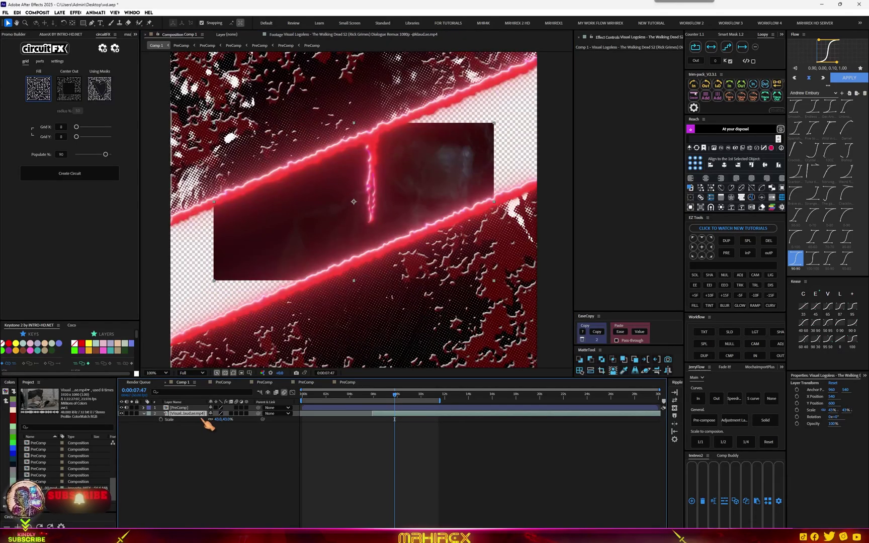
Scale the clip to 60% and tilt it to about -16°, then enlarge to 74% and ease the tilt to -10.7°
drag(229, 423, 230, 419)
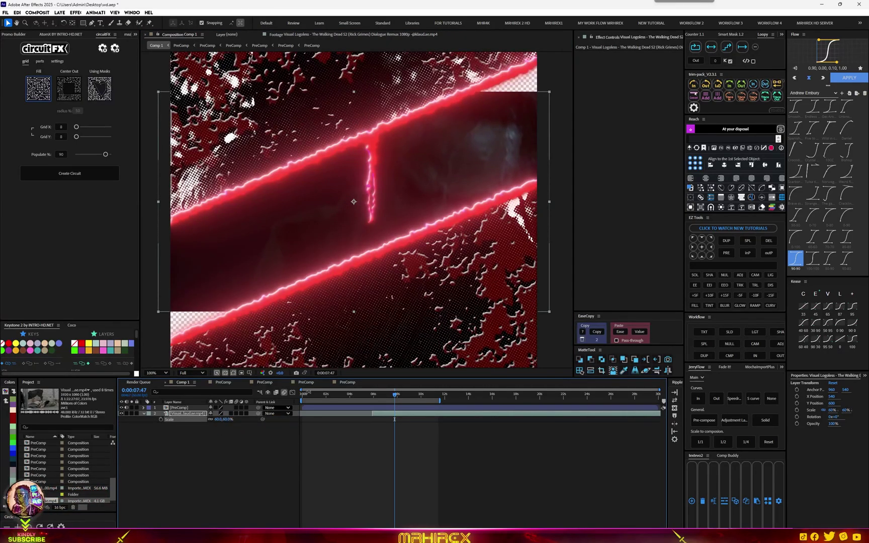
key(w)
mouse_move(523, 263)
mouse_down()
mouse_move(533, 214)
mouse_move(533, 232)
mouse_up()
key(comma)
key(comma)
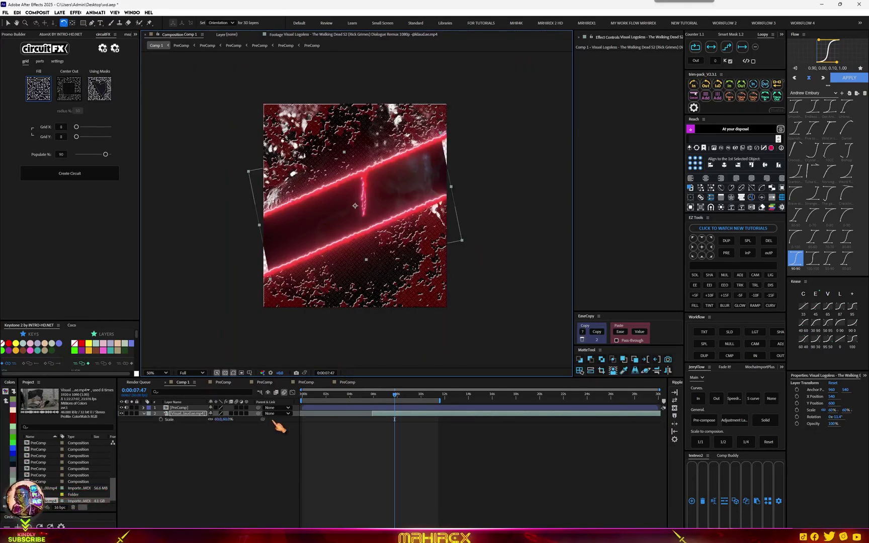
drag(226, 420, 229, 419)
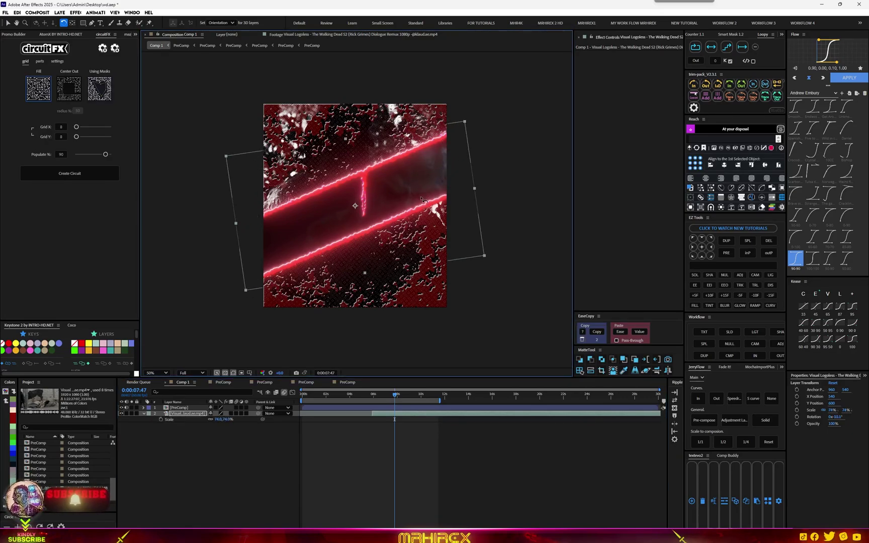
drag(436, 194, 428, 197)
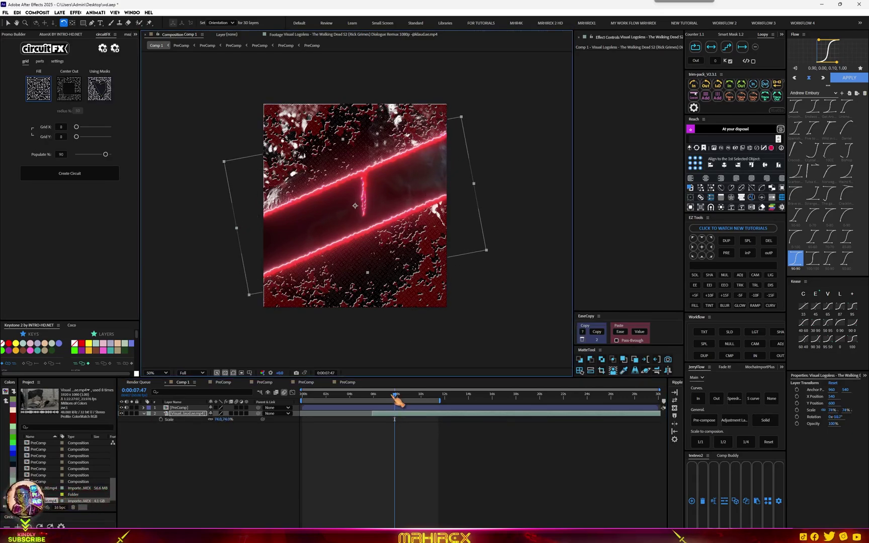
click(191, 373)
click(189, 382)
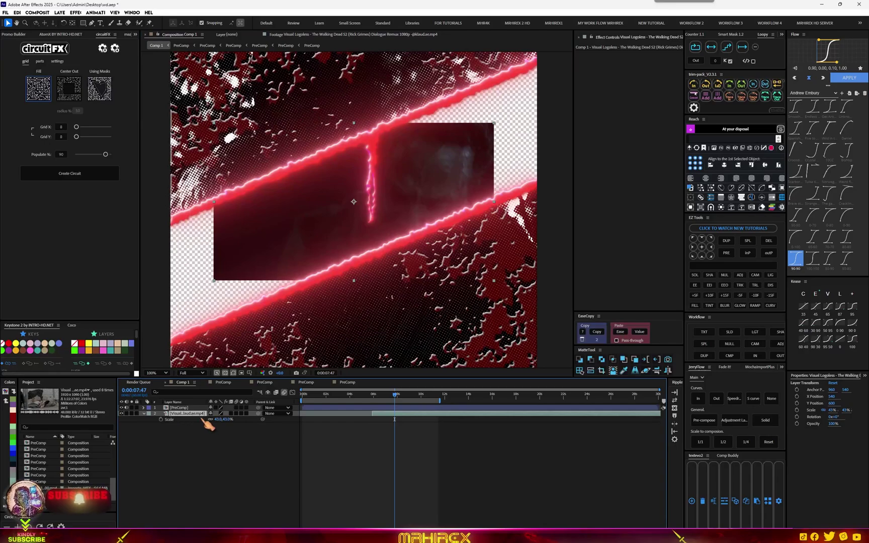
Redo the tilt to match the stripe, set Scale from 60% to 74%, and slightly reduce the tilt
drag(224, 419, 230, 419)
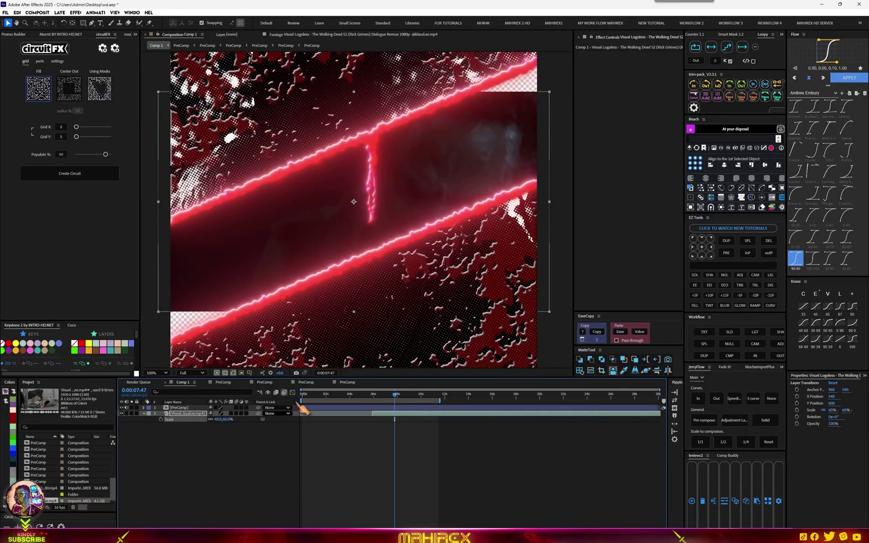
key(w)
drag(524, 263, 536, 220)
key(comma)
key(comma)
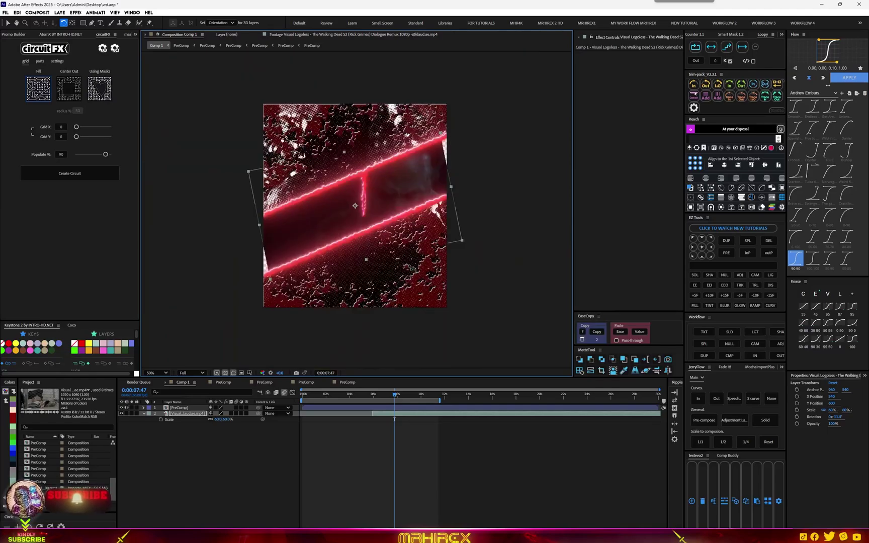
key(s)
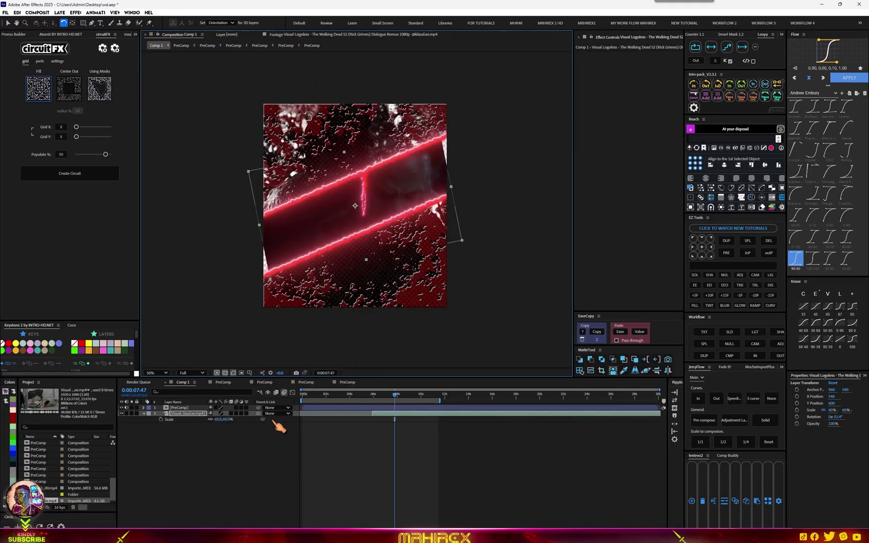
drag(226, 419, 230, 419)
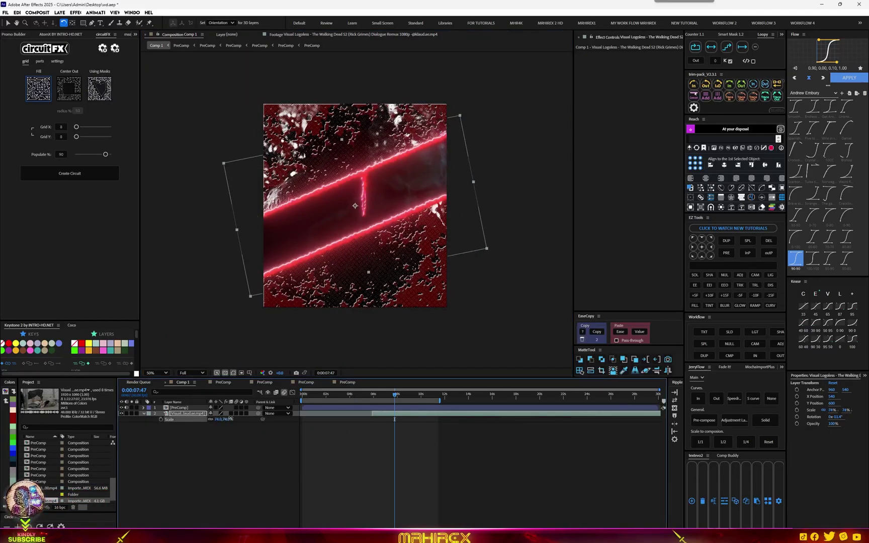
drag(436, 194, 428, 197)
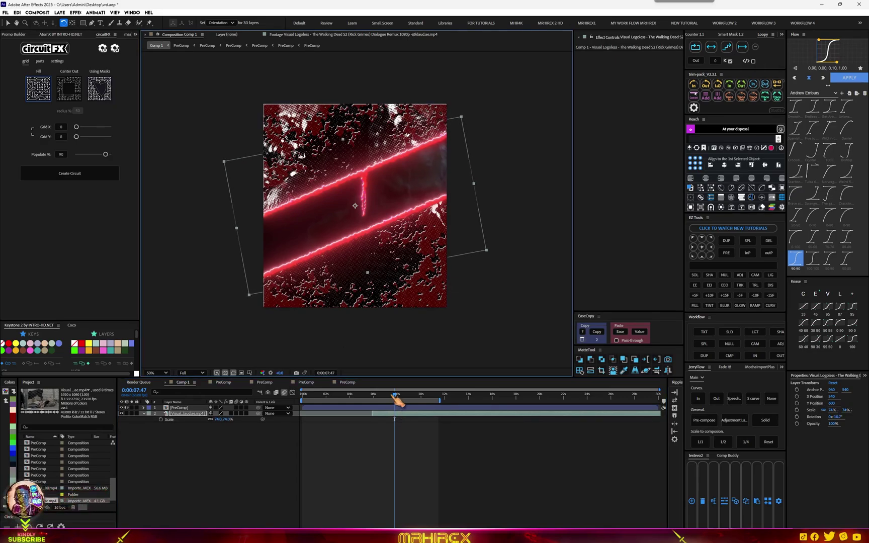
mouse_move(395, 397)
mouse_down()
mouse_move(418, 400)
mouse_move(388, 406)
mouse_up()
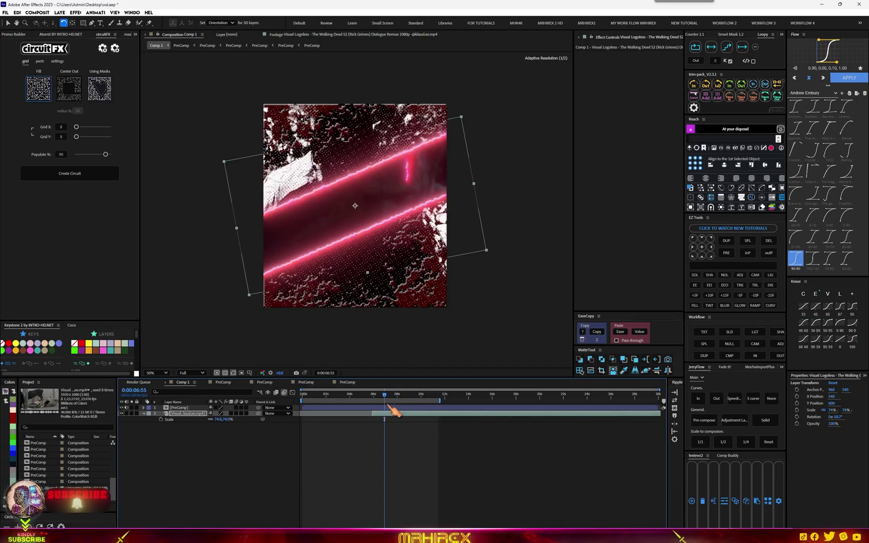
Set the viewer resolution to Quarter and play back the preview
click(191, 373)
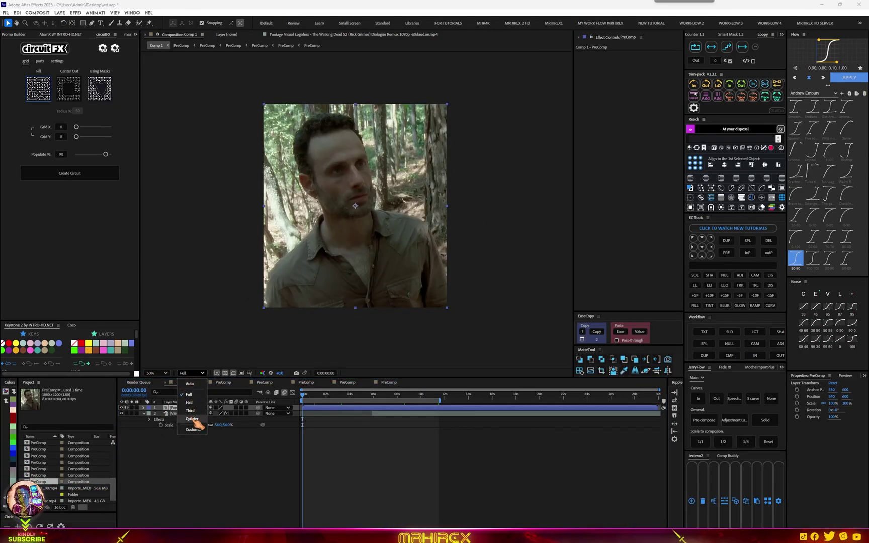
click(192, 419)
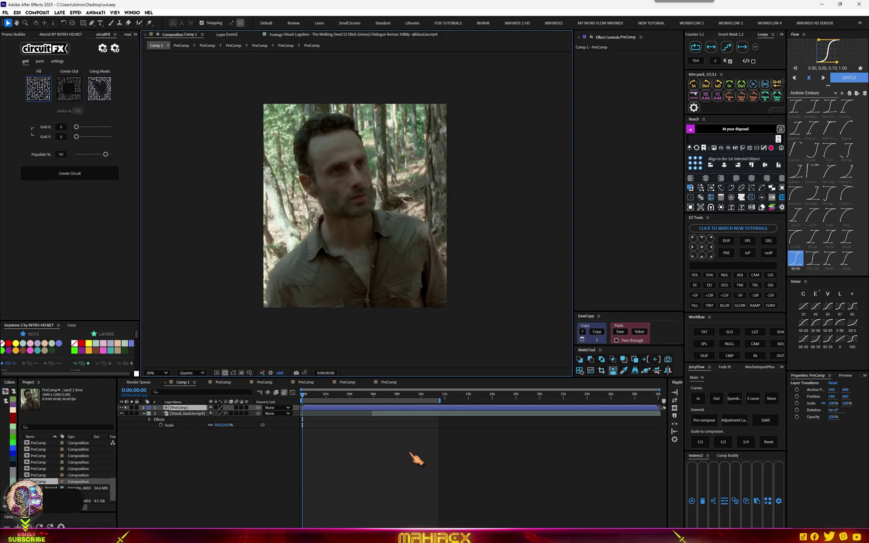
key(space)
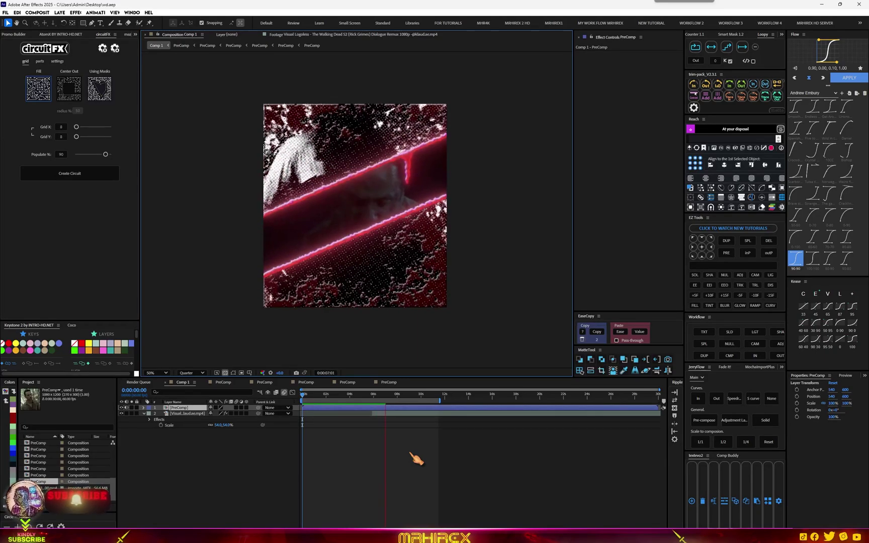
key(space)
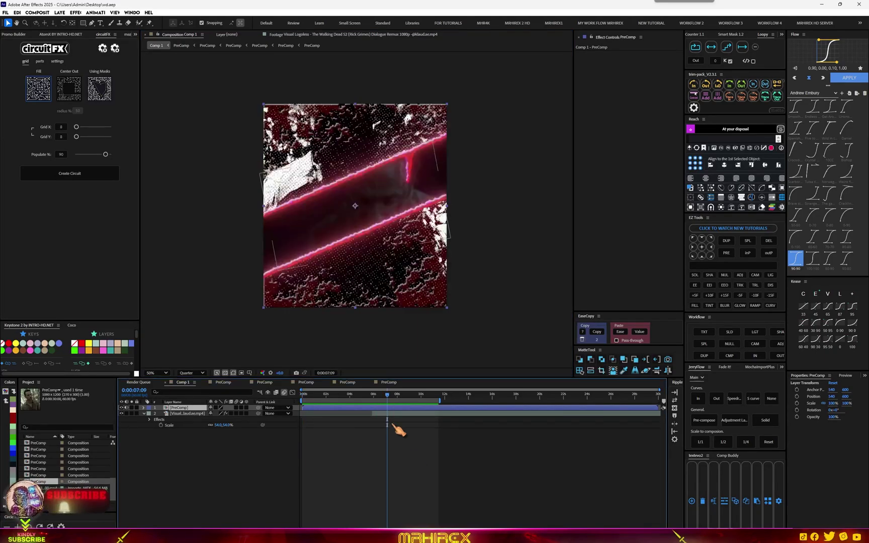
Nest the tilted footage layer into its own precomp and label the two layers red and orange
click(395, 414)
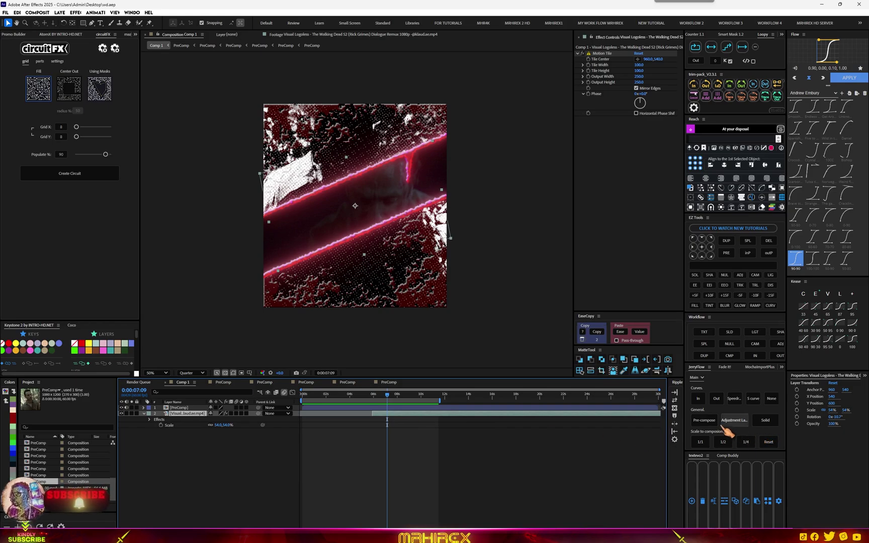
click(704, 420)
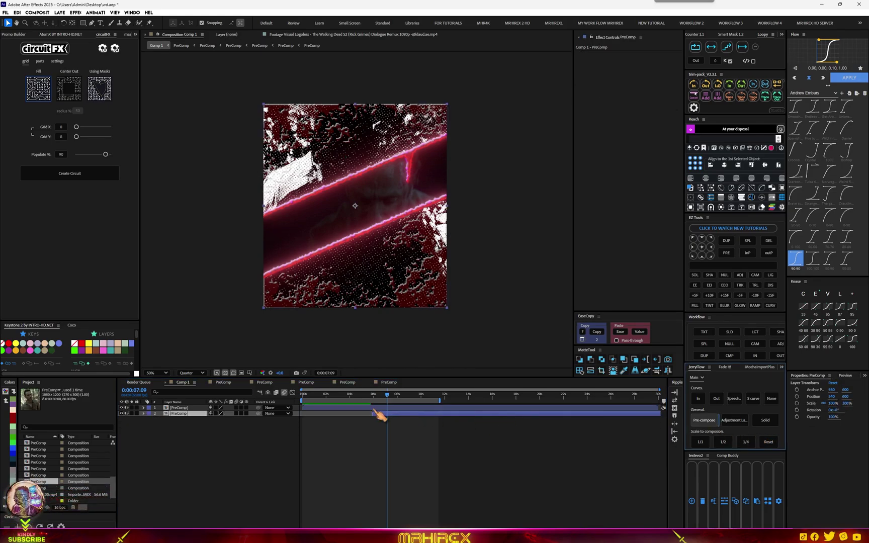
click(392, 408)
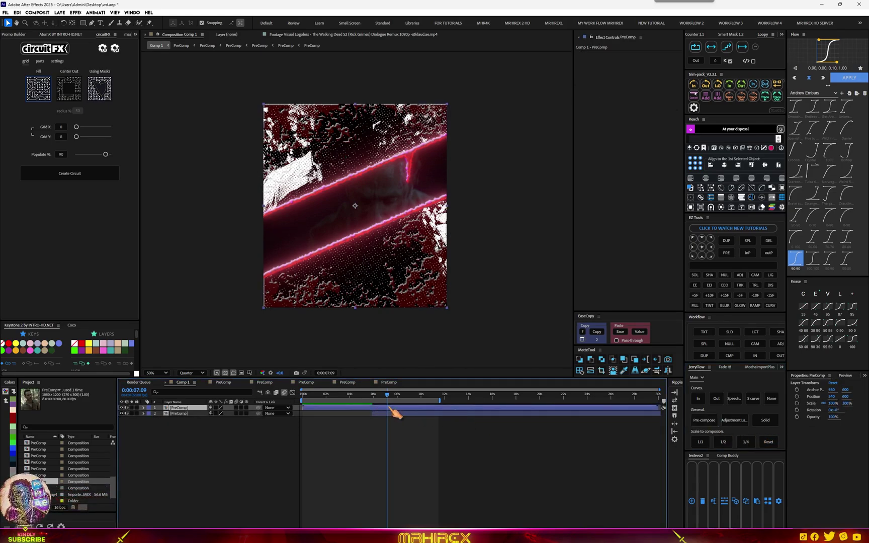
click(82, 343)
click(402, 413)
click(92, 351)
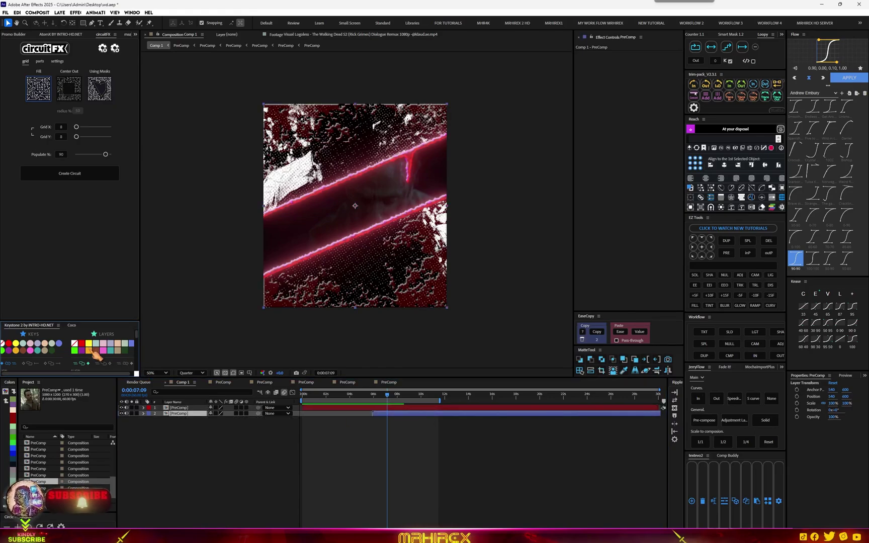
Inside the nested precomp, add a solid with the Element effect plus a hidden SURVIVAL text layer
double_click(402, 414)
click(400, 409)
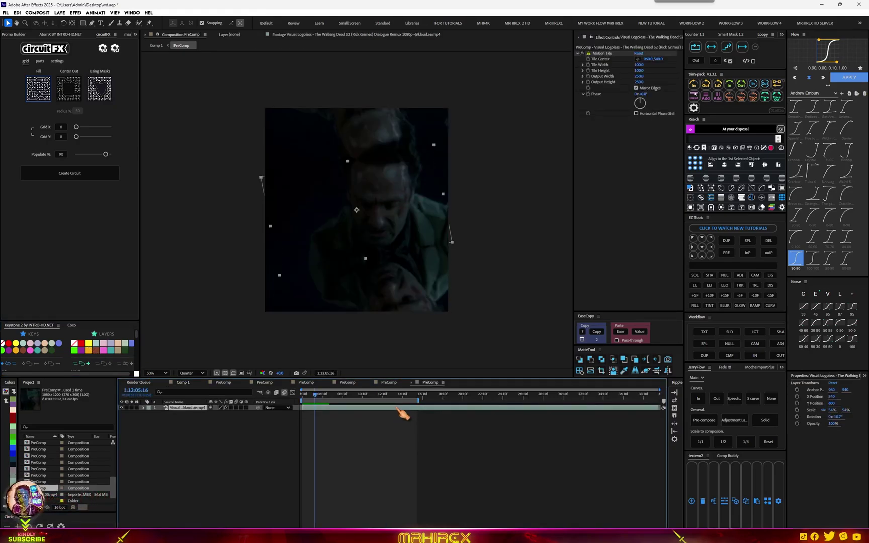
click(729, 332)
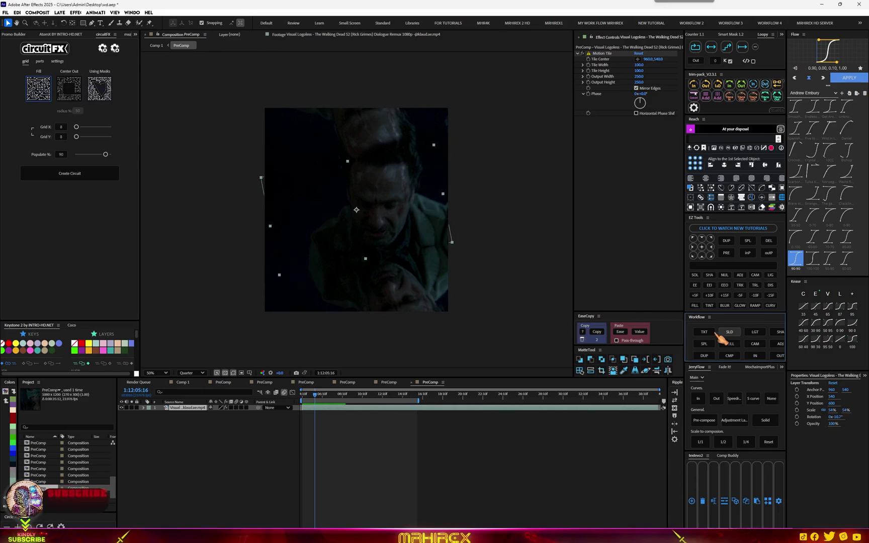
key(ctrl+space)
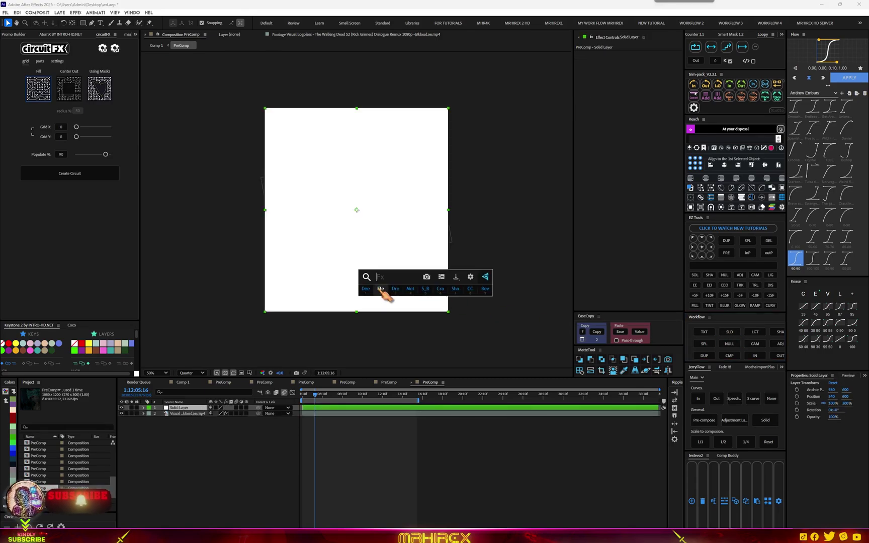
click(381, 290)
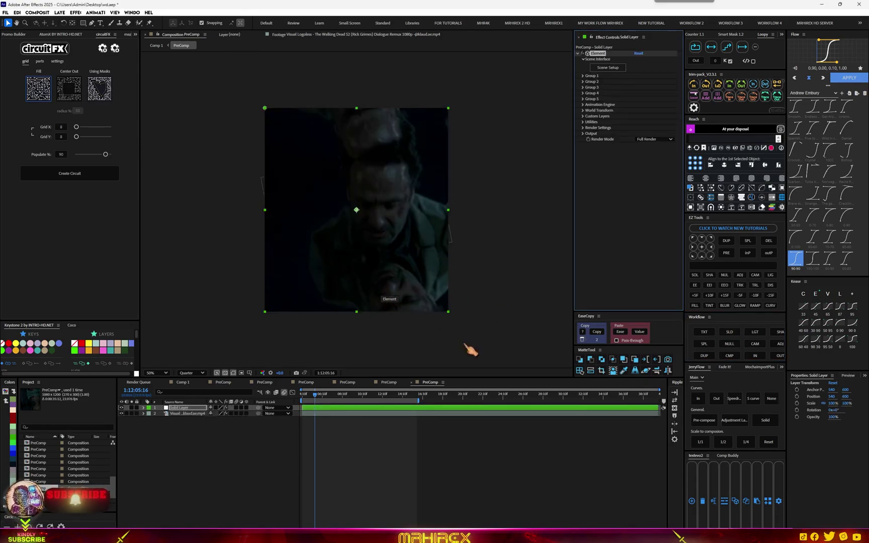
click(704, 332)
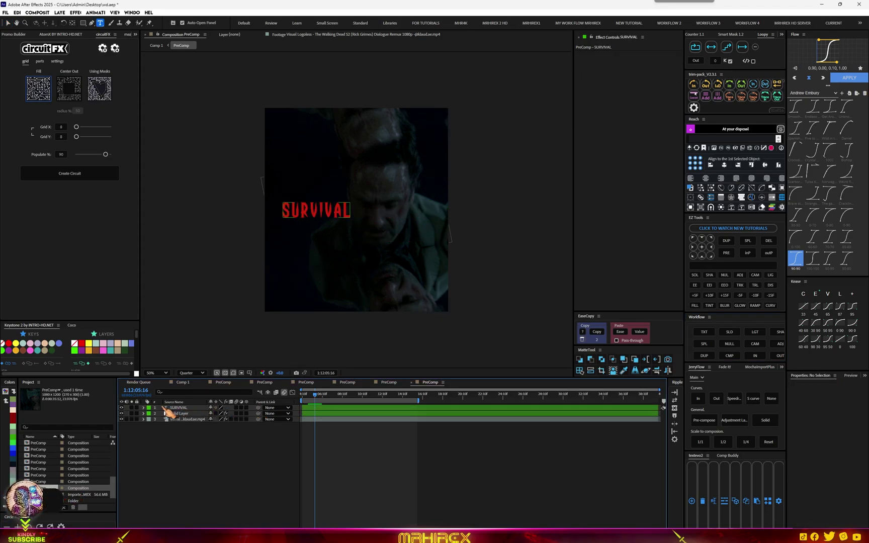
click(122, 408)
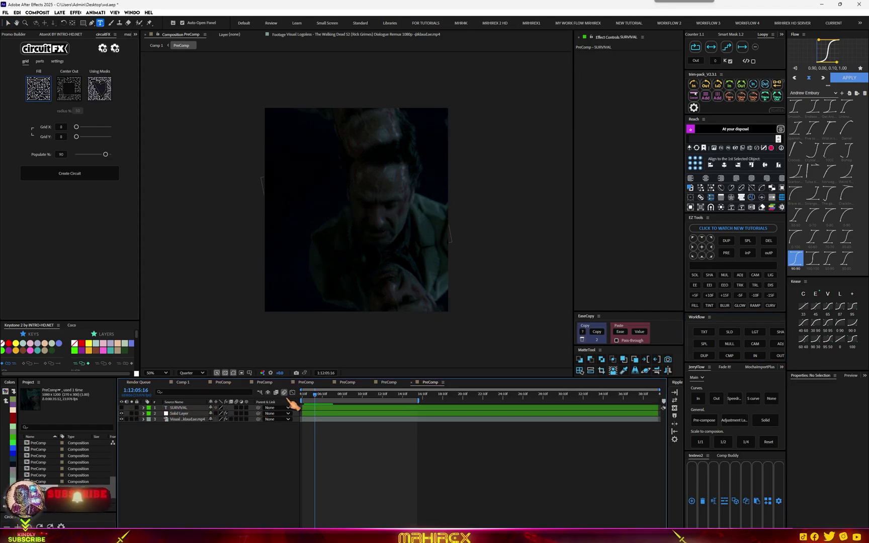
click(179, 413)
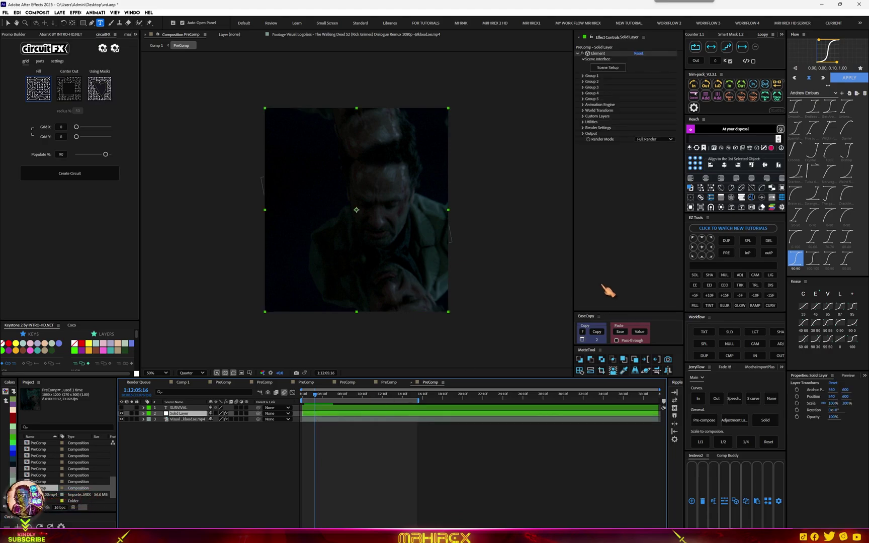
Set Element's Custom Layers Path Layer 1 to the SURVIVAL text and open Scene Setup
click(586, 123)
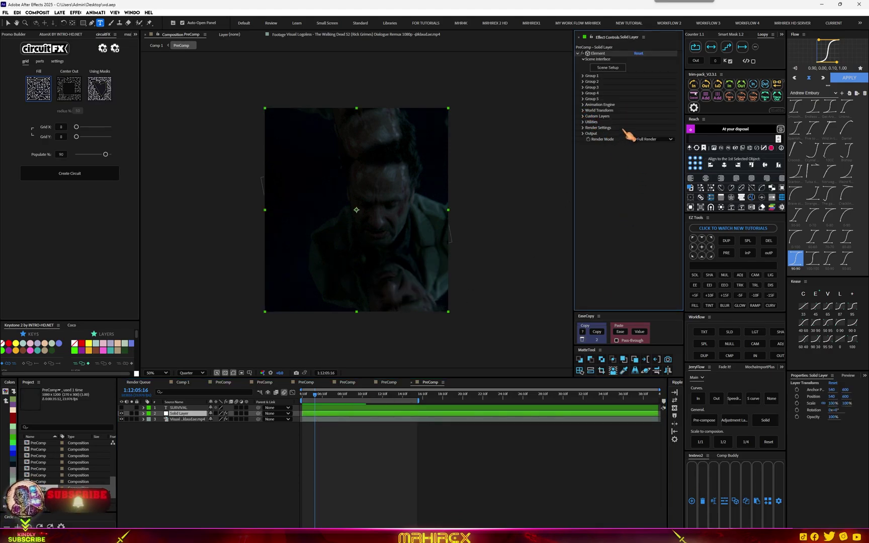
click(584, 116)
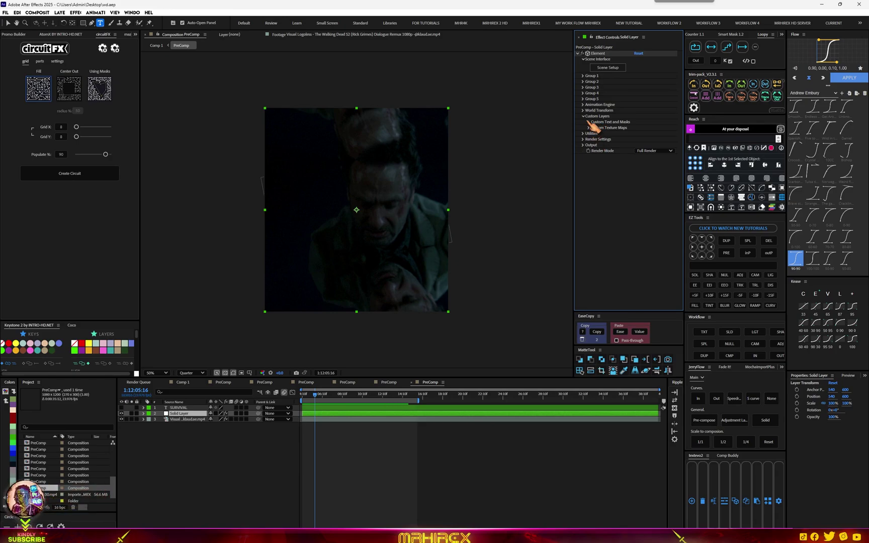
click(588, 121)
click(643, 127)
click(613, 144)
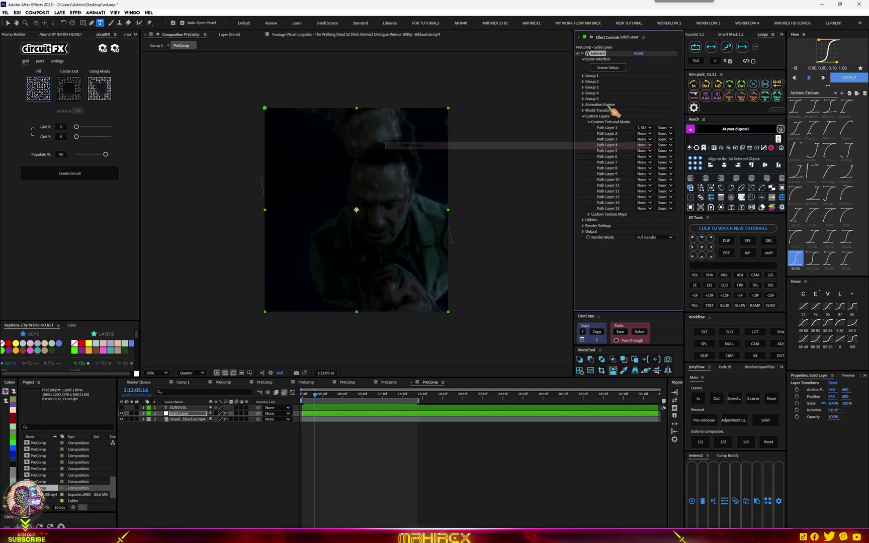
key(Caps_Lock)
click(608, 68)
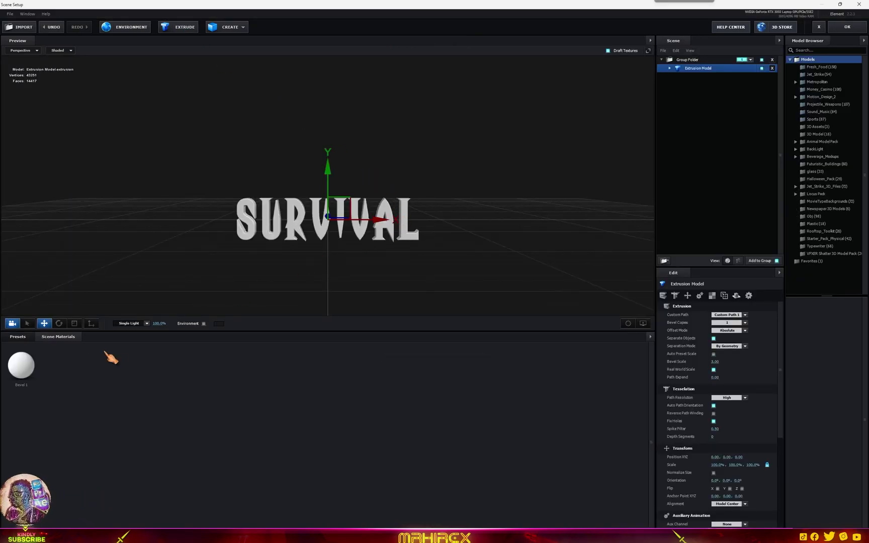
Apply the orange mr 2 bevel preset to SURVIVAL and expand the extrusion's material list
click(25, 337)
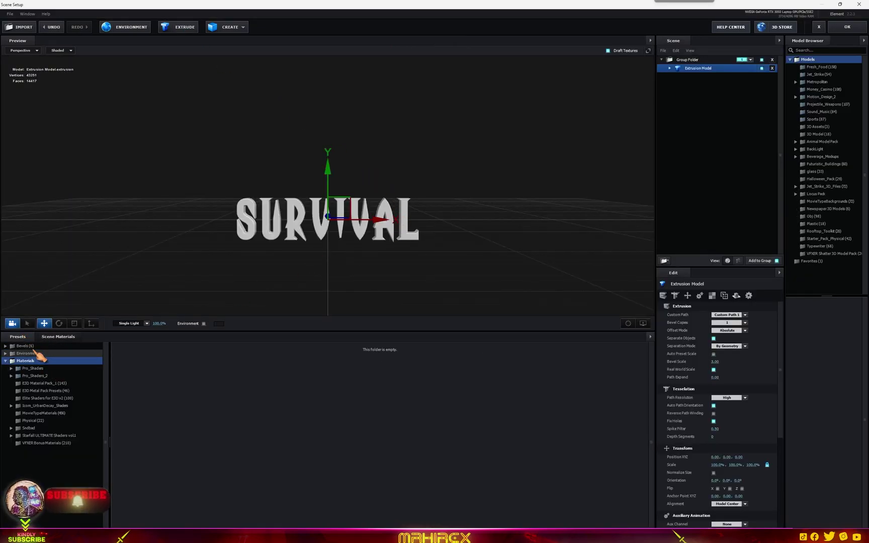
click(24, 346)
click(256, 363)
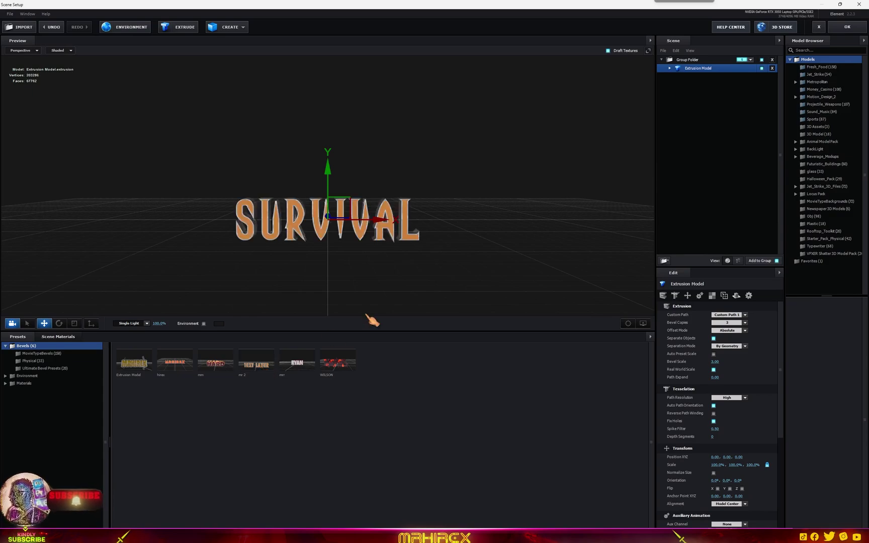
drag(372, 322, 409, 291)
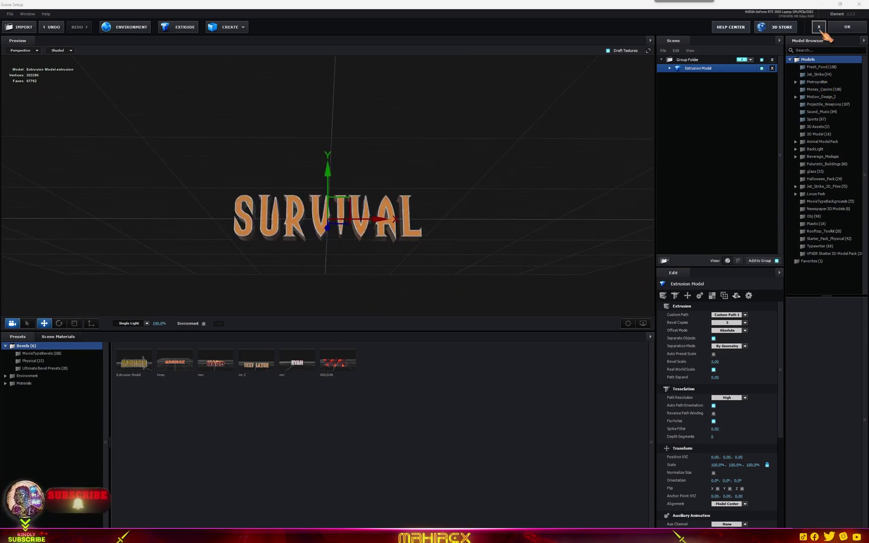
scroll(742, 451, down, 5)
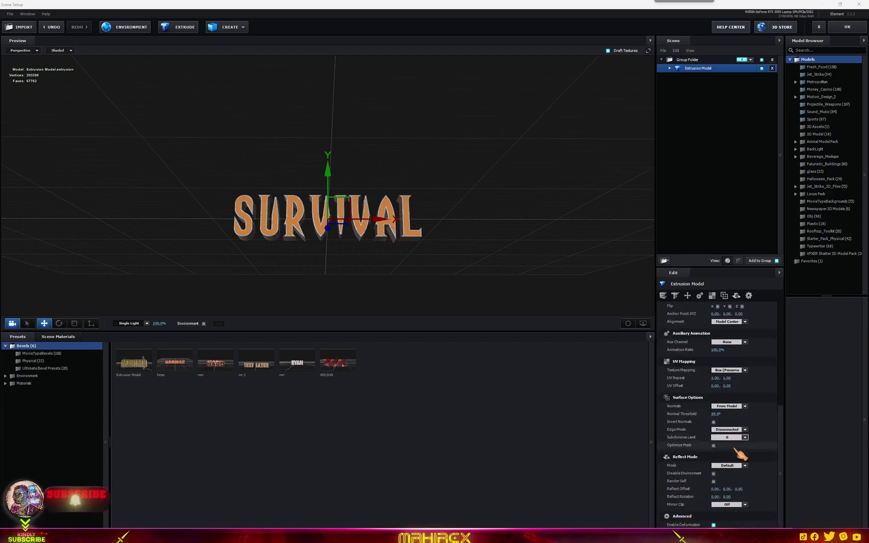
click(670, 68)
scroll(553, 194, down, 1)
Change the Bronze_7 material's reflectivity colour to a bright, saturated magenta
click(704, 77)
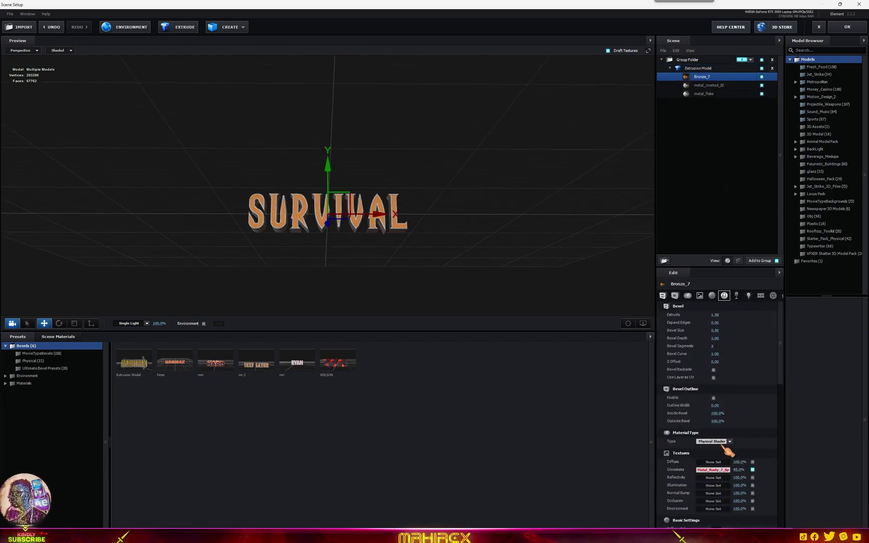
scroll(724, 442, down, 5)
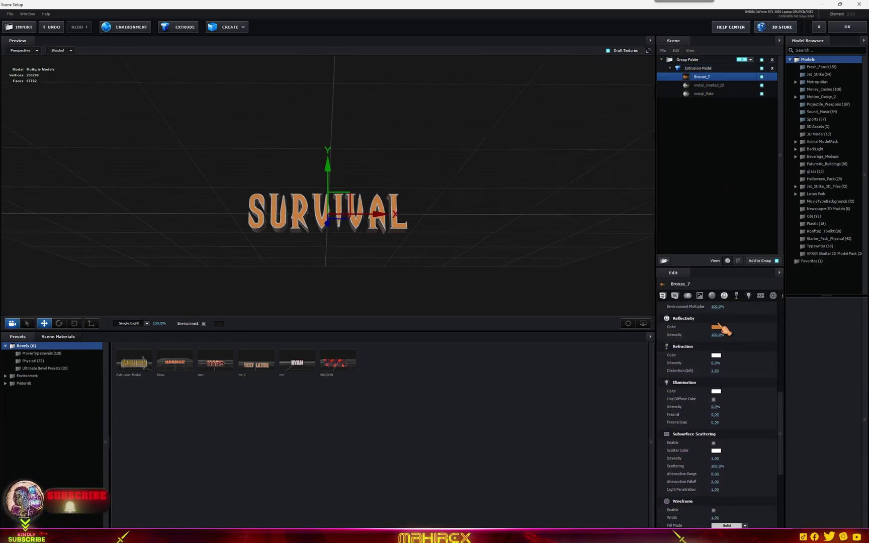
click(716, 328)
click(752, 307)
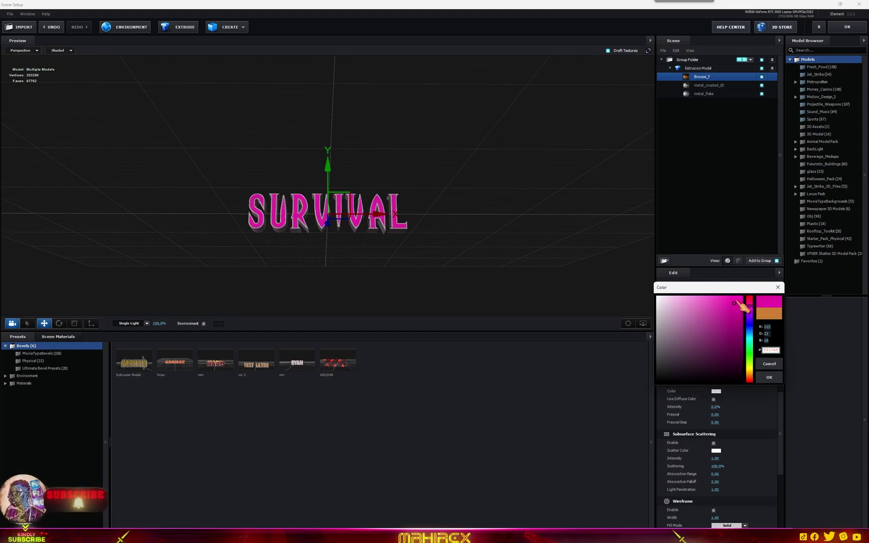
click(740, 300)
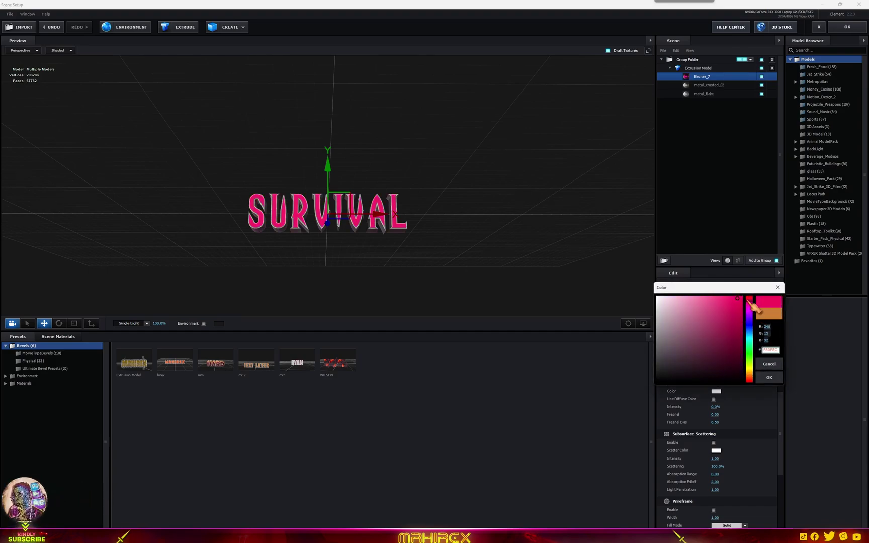
click(768, 377)
mouse_move(572, 301)
mouse_down()
mouse_move(397, 243)
mouse_move(531, 166)
mouse_move(568, 196)
mouse_up()
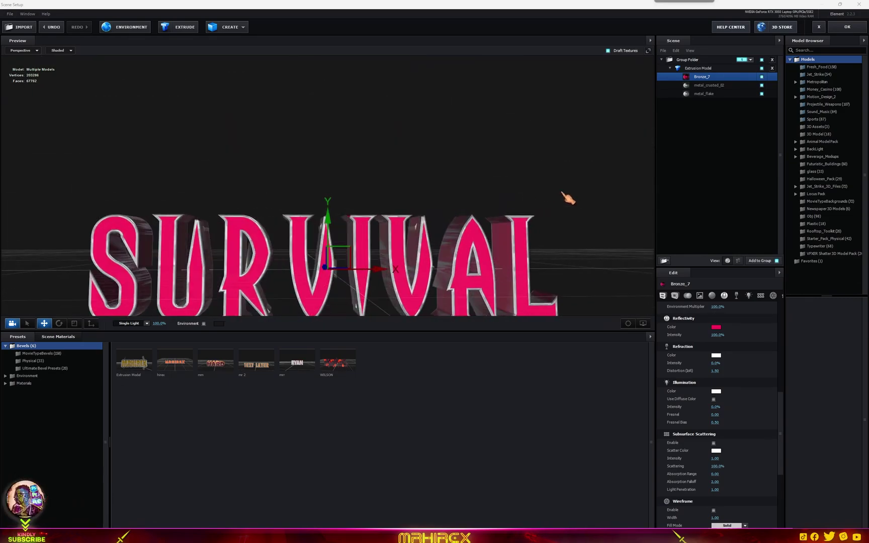
drag(374, 270, 366, 194)
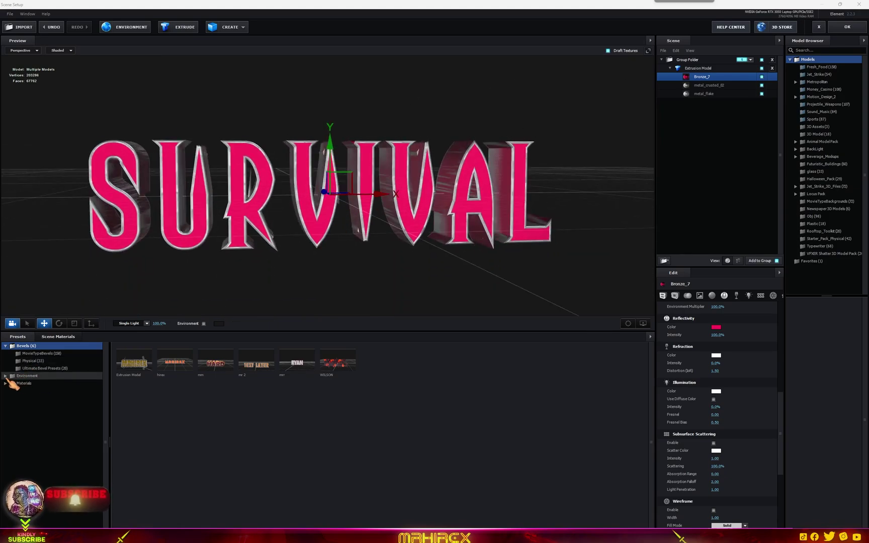
Light the scene with the Basic_2K_05 environment and accept Scene Setup
click(8, 376)
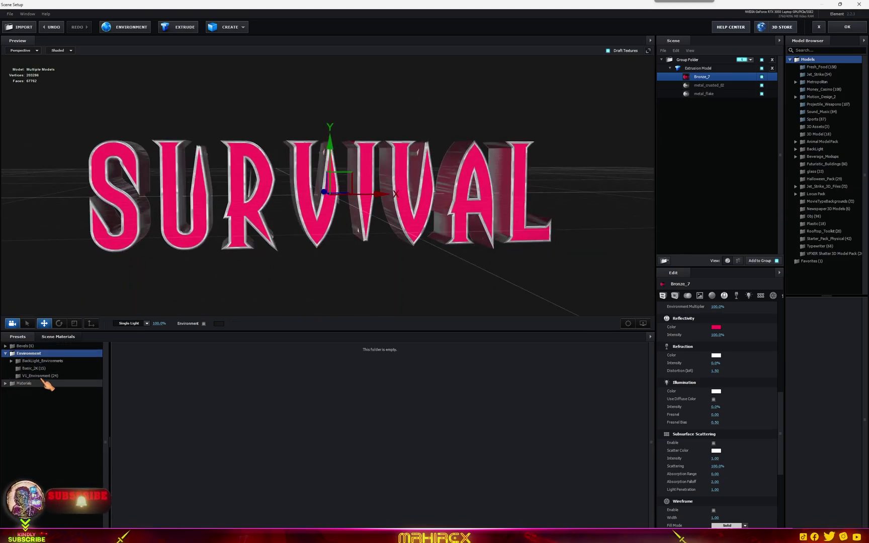
click(35, 368)
click(308, 366)
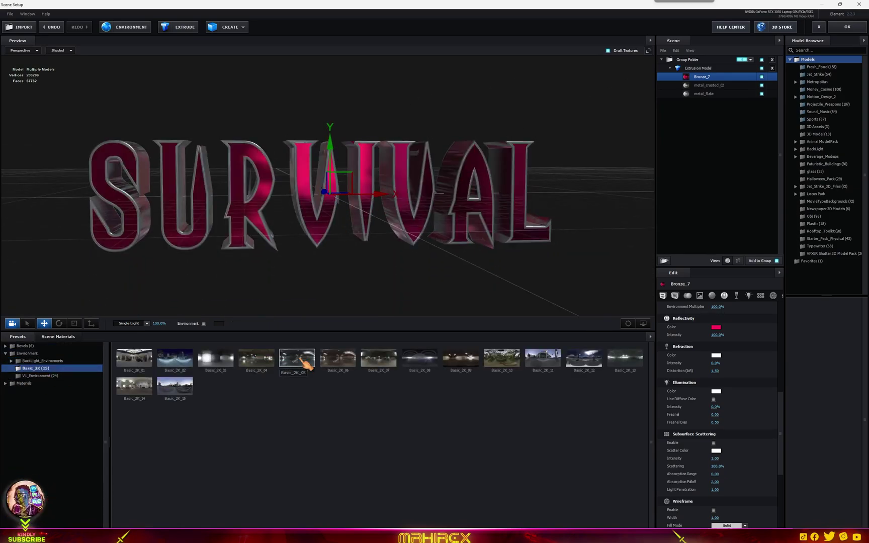
drag(454, 233, 445, 235)
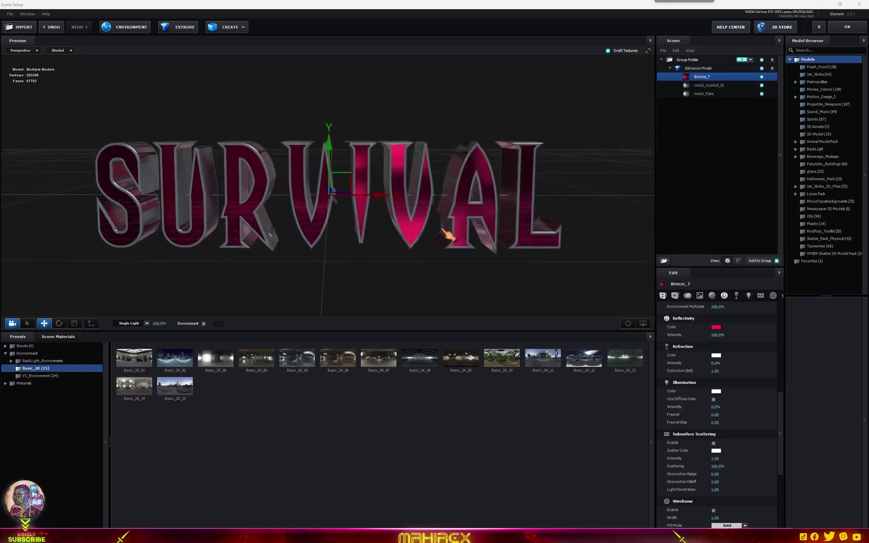
click(857, 32)
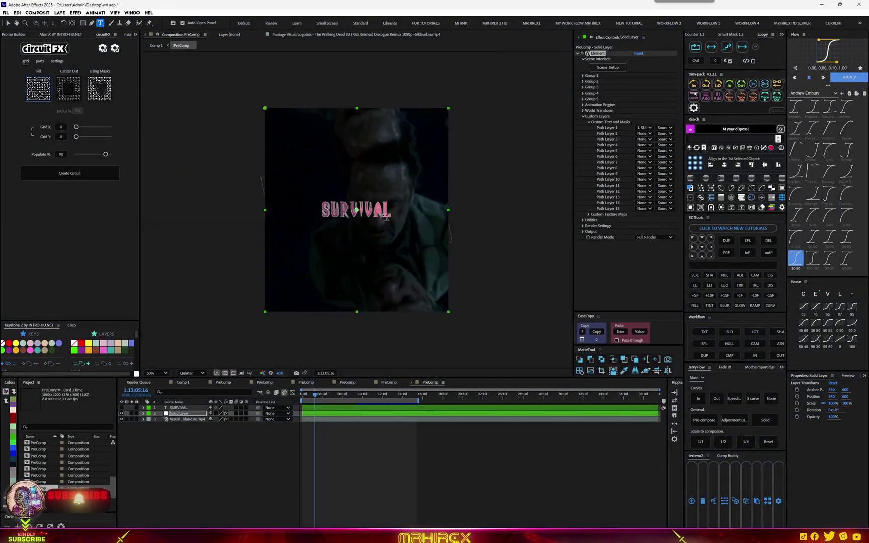
Keyframe Element's World Position Z far at the start and close at the fly-in's end
drag(315, 395, 320, 395)
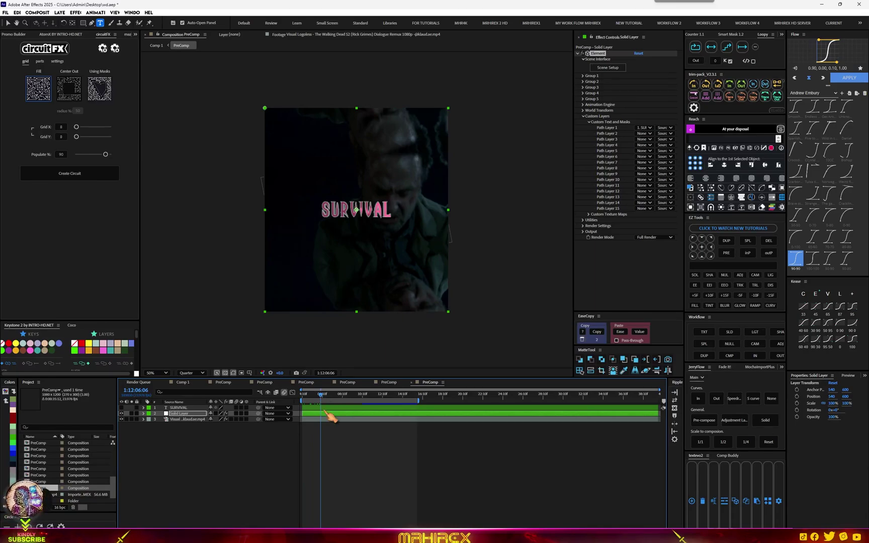
click(330, 416)
click(583, 110)
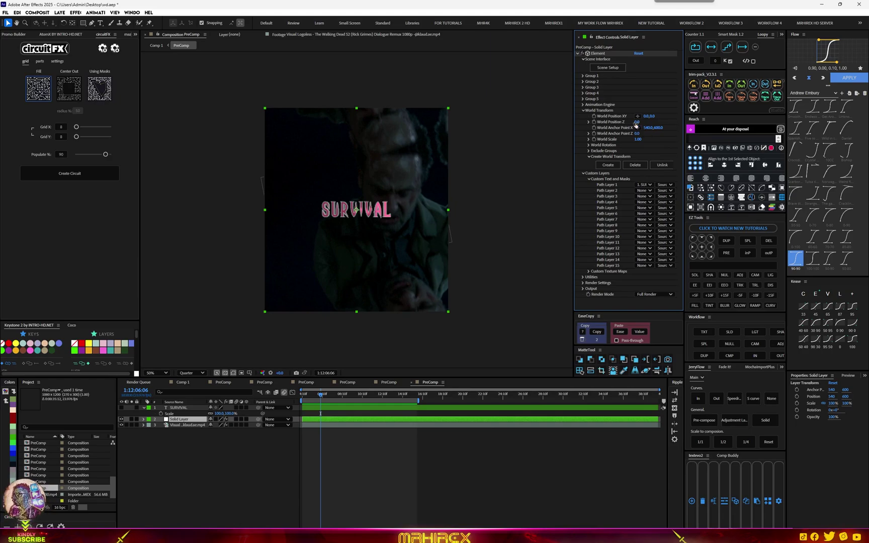
mouse_move(636, 123)
mouse_down()
mouse_move(614, 122)
mouse_move(640, 135)
mouse_up()
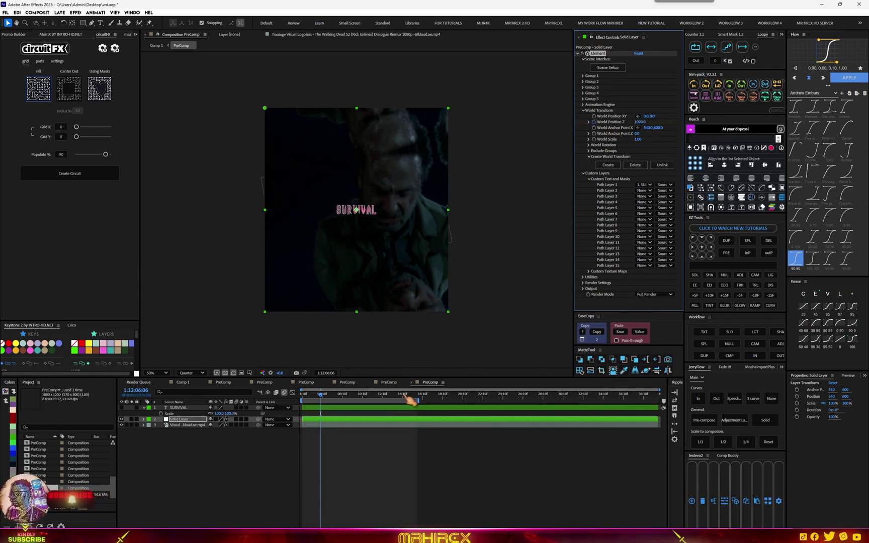
key(u)
drag(323, 396, 340, 396)
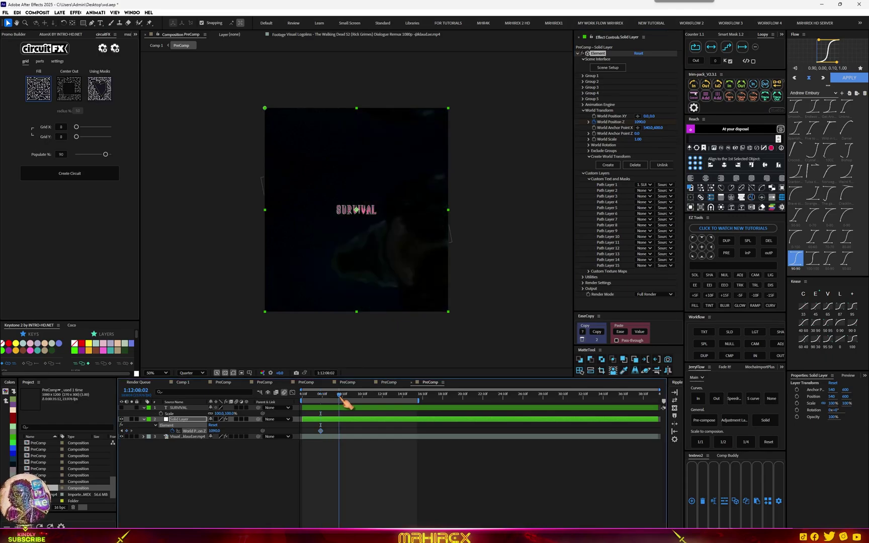
mouse_move(640, 122)
mouse_down()
mouse_move(653, 116)
mouse_move(637, 122)
mouse_up()
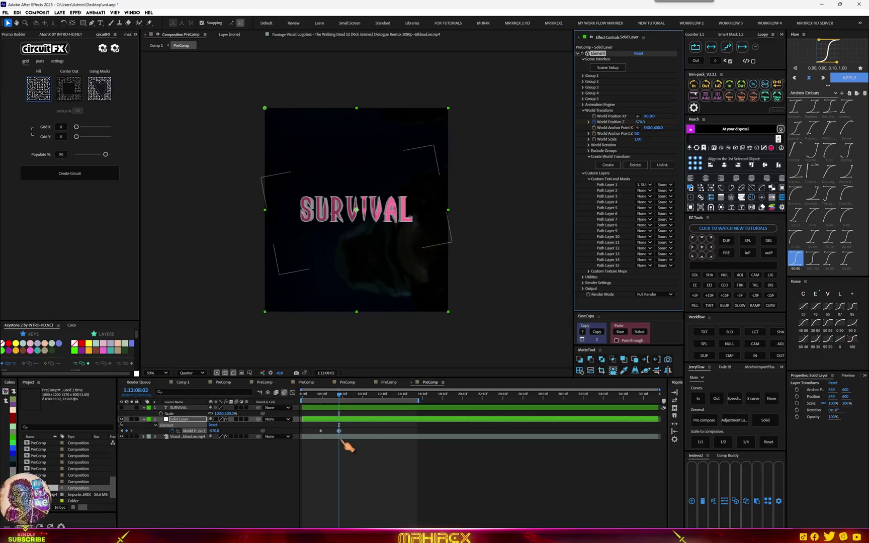
Easy Ease both World Position Z keys, shift them slightly earlier, and preview the fly-in
drag(347, 435, 310, 435)
key(F9)
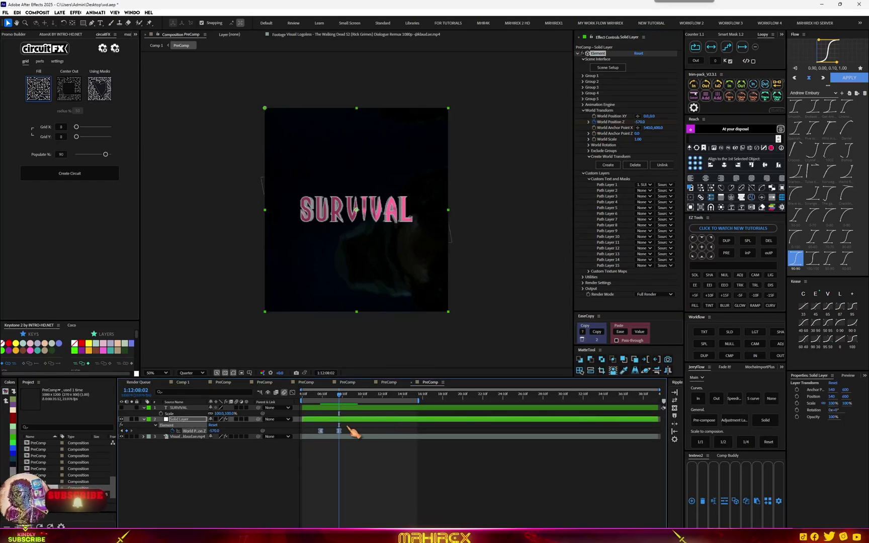
key(space)
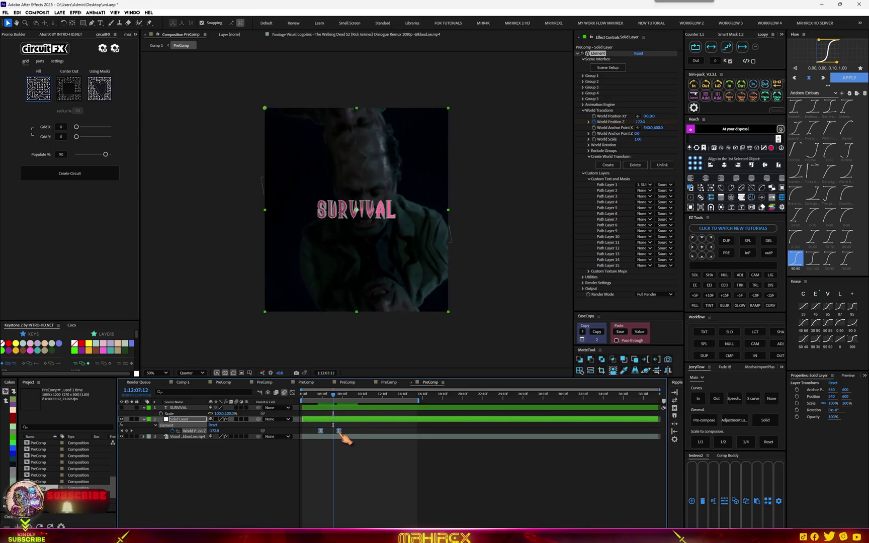
drag(339, 431, 327, 432)
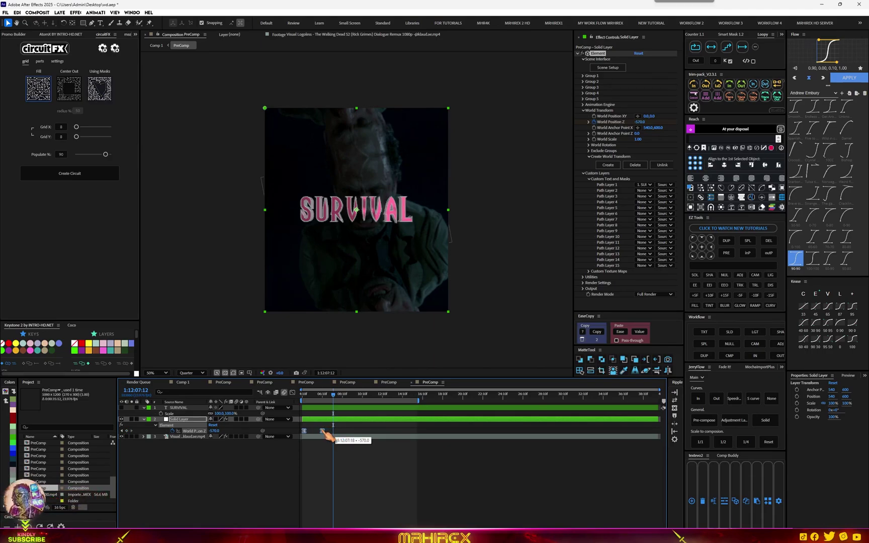
key(space)
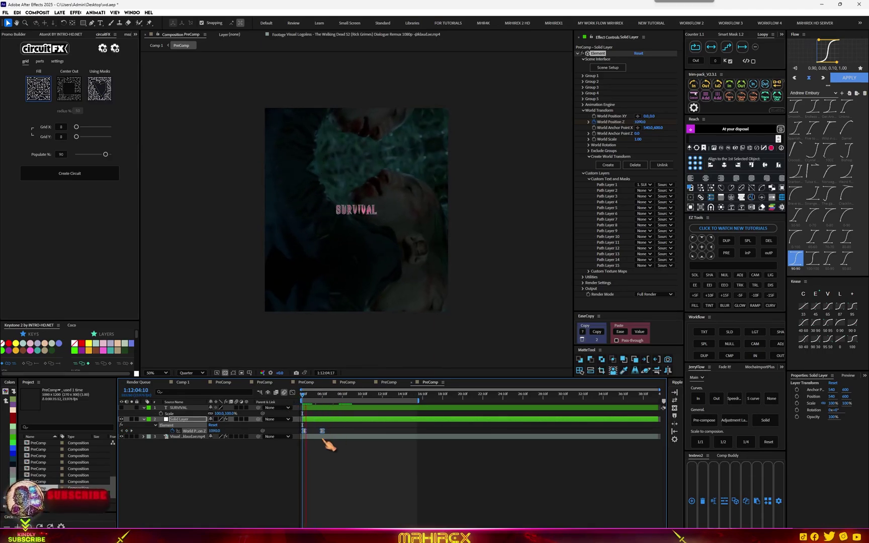
key(equal)
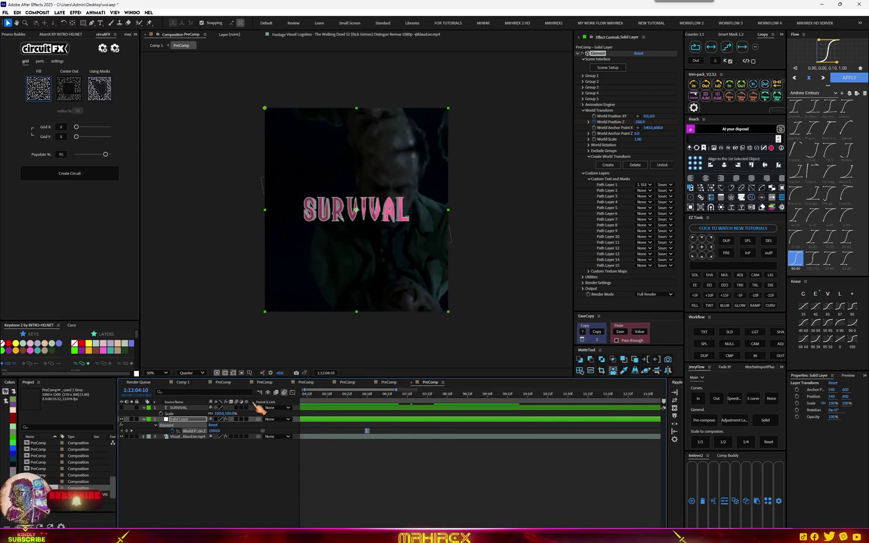
key(space)
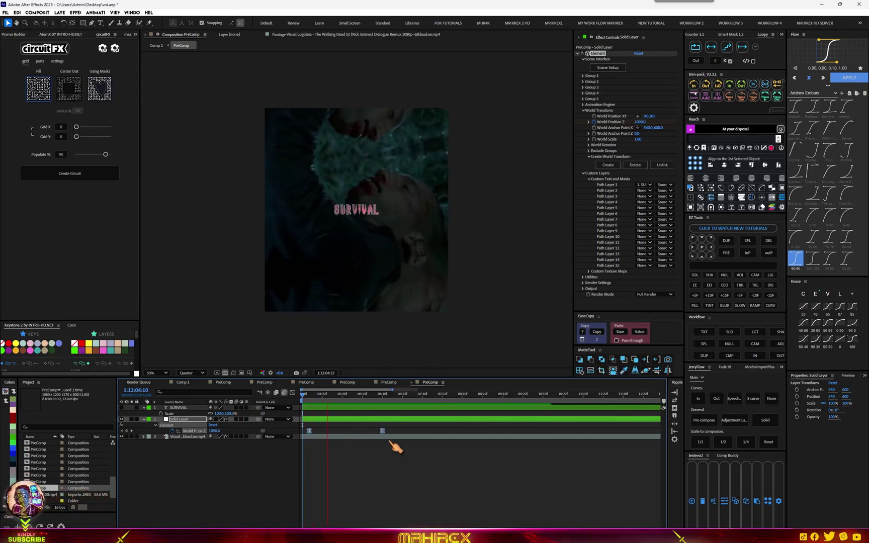
key(space)
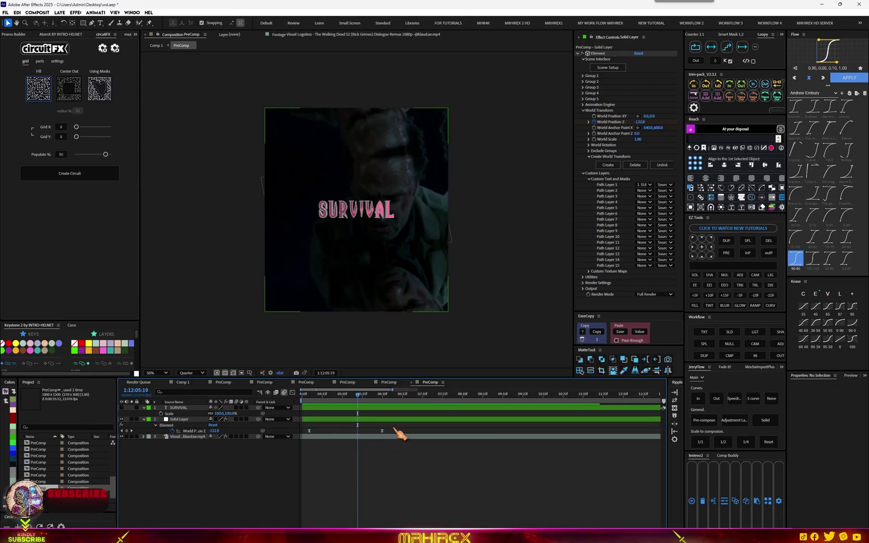
Steepen the World Position Z speed curve in the Graph Editor and nudge the end key earlier
click(292, 392)
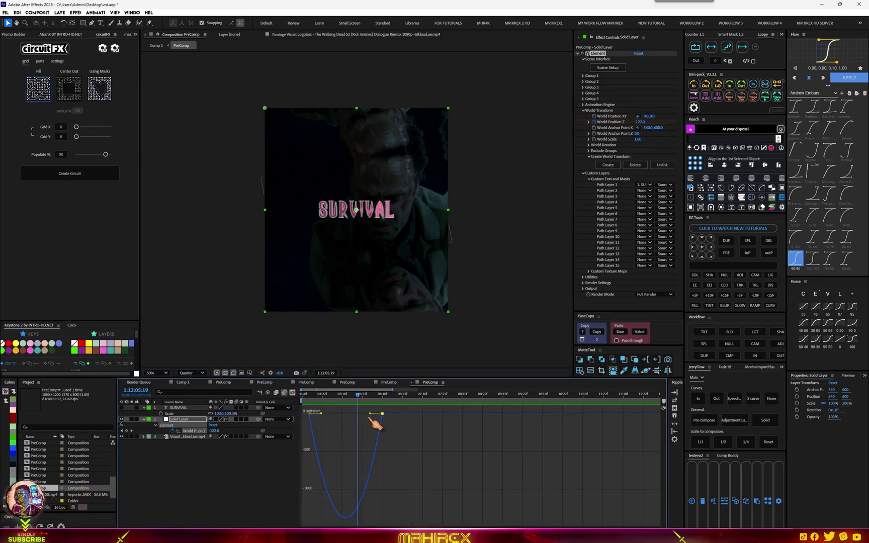
drag(373, 413, 318, 420)
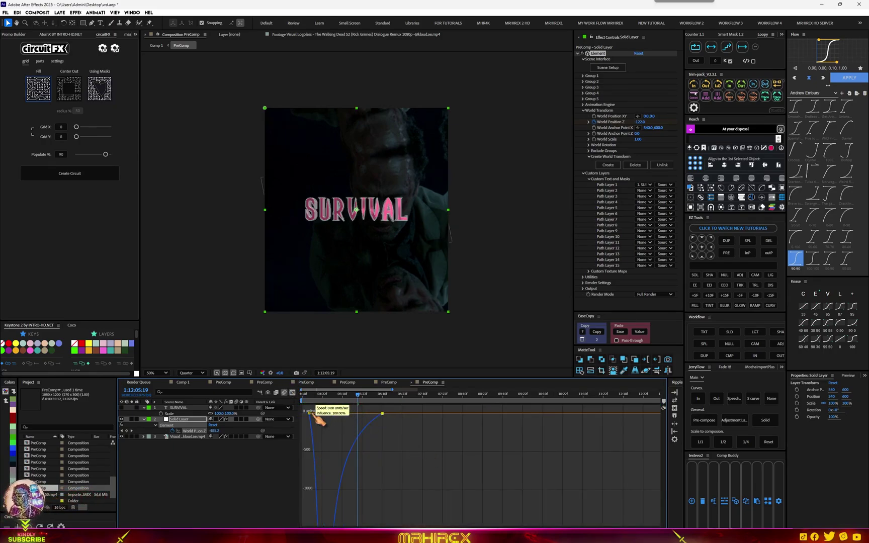
click(292, 392)
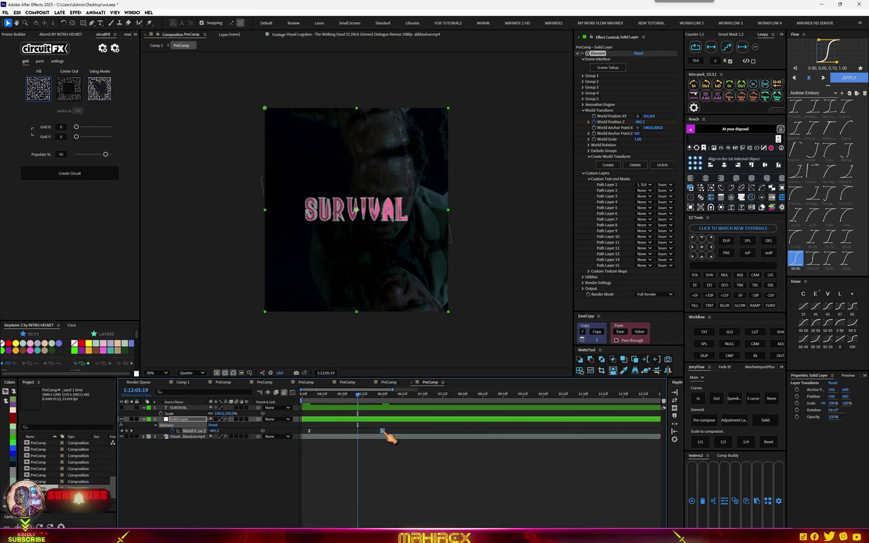
drag(364, 432, 362, 432)
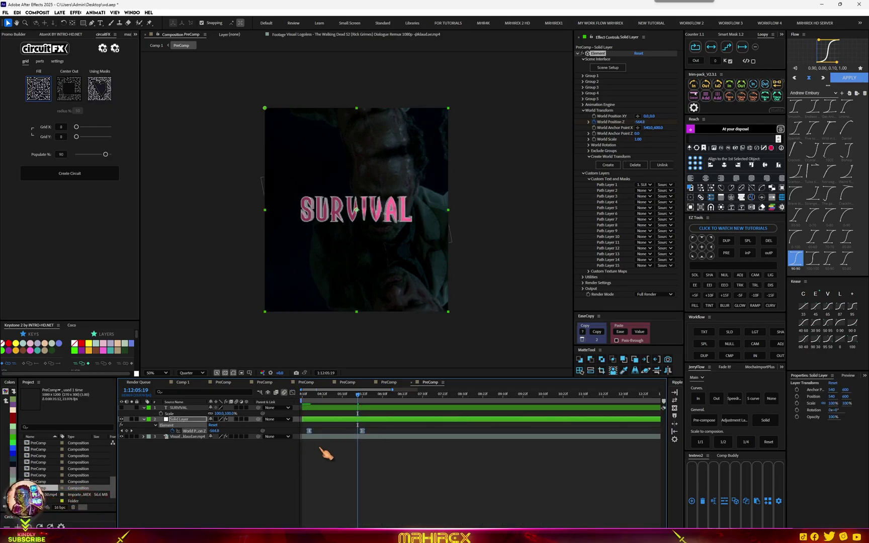
click(309, 394)
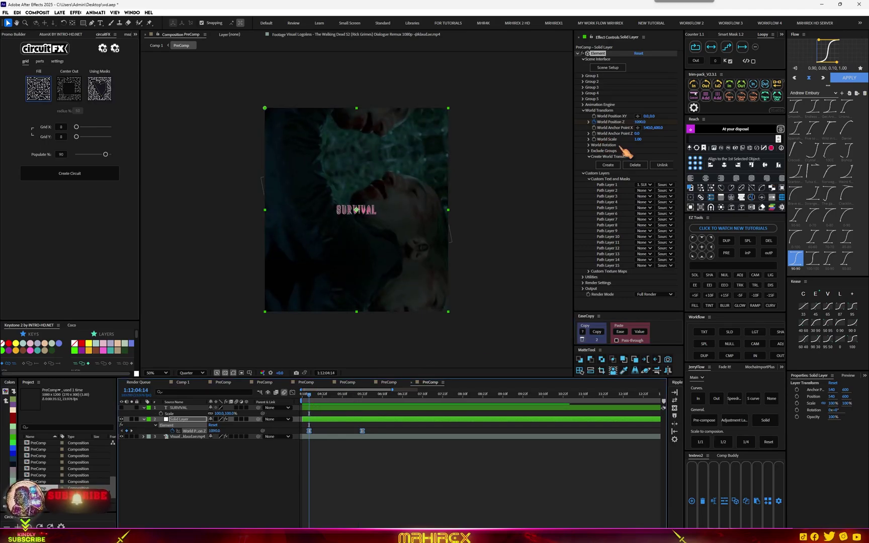
Keyframe X Rotation World from -114° at the start to 0° at the fly-in's end
click(589, 146)
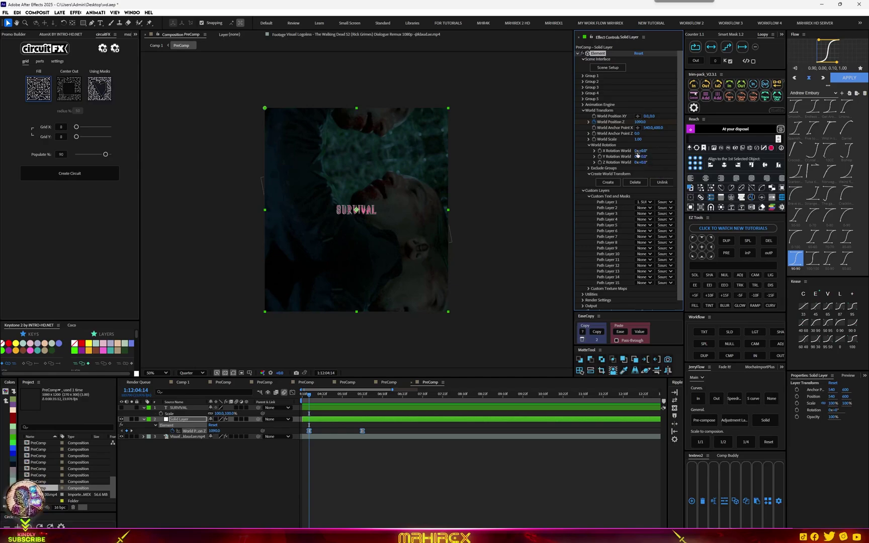
click(607, 158)
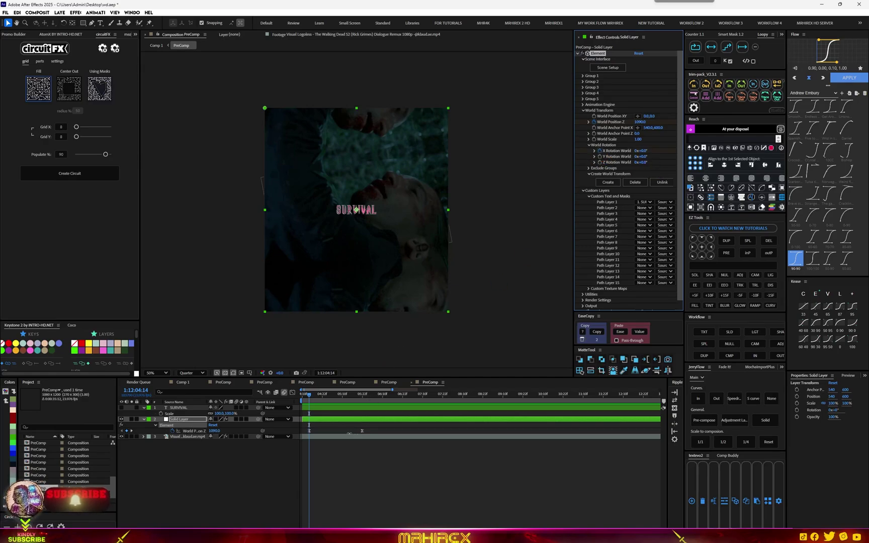
drag(309, 436, 358, 436)
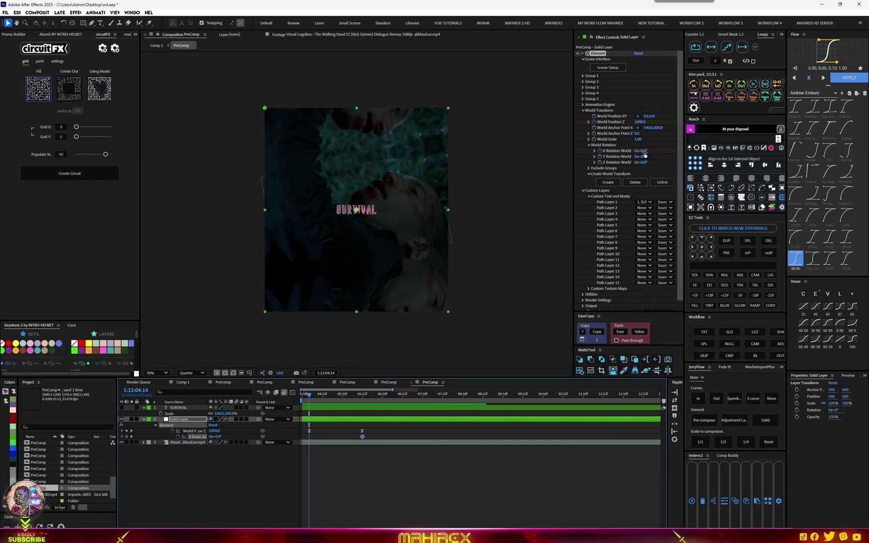
drag(645, 154, 614, 157)
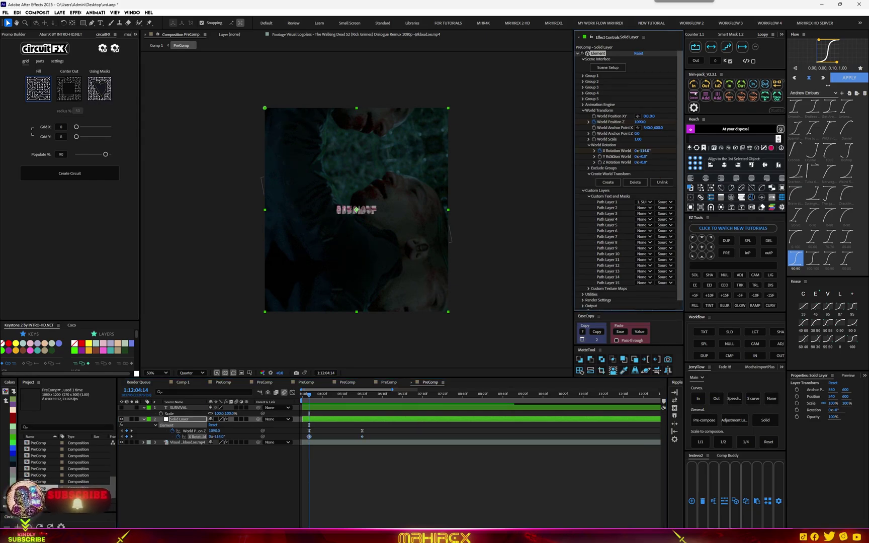
Ease both X Rotation World keyframes with EaseCopy and preview from the start
drag(382, 434, 298, 458)
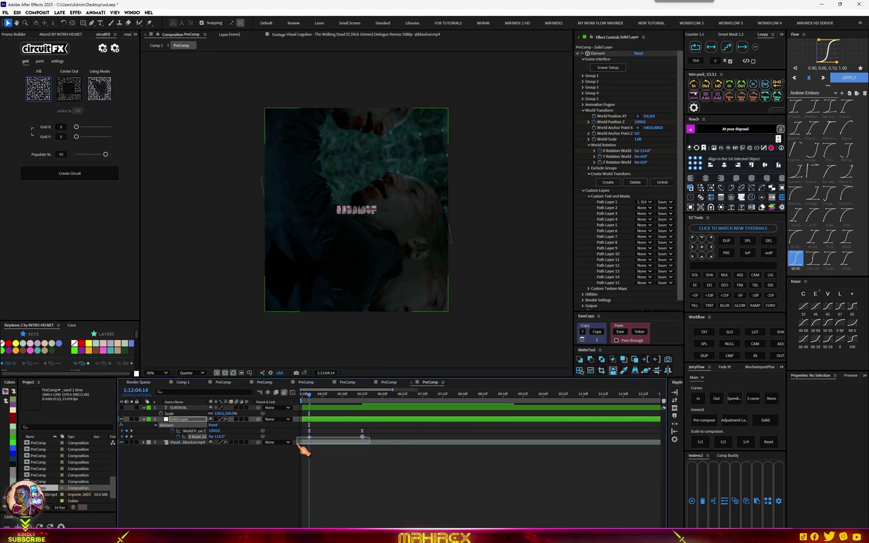
click(620, 332)
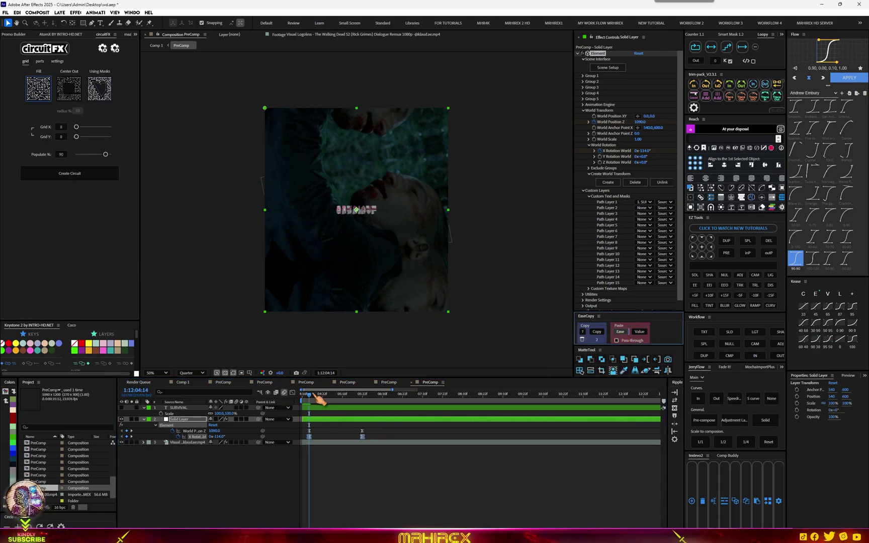
click(301, 399)
key(space)
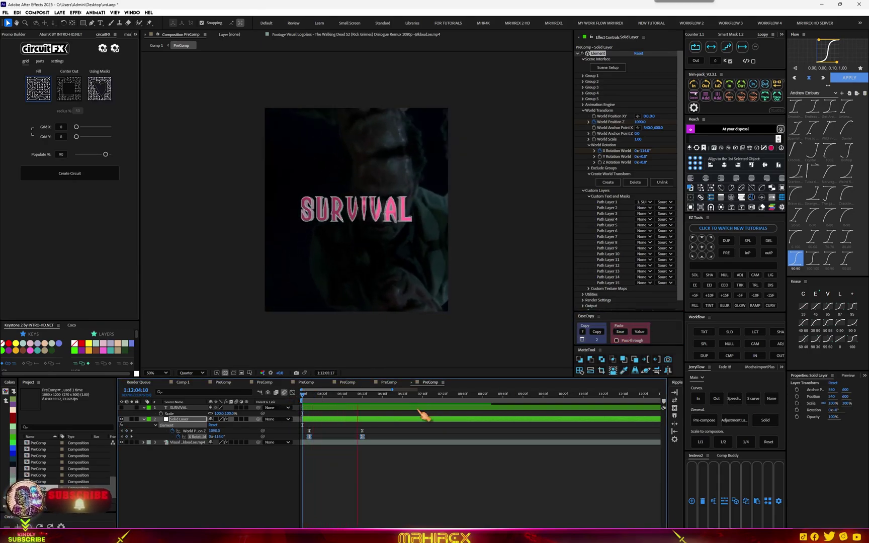
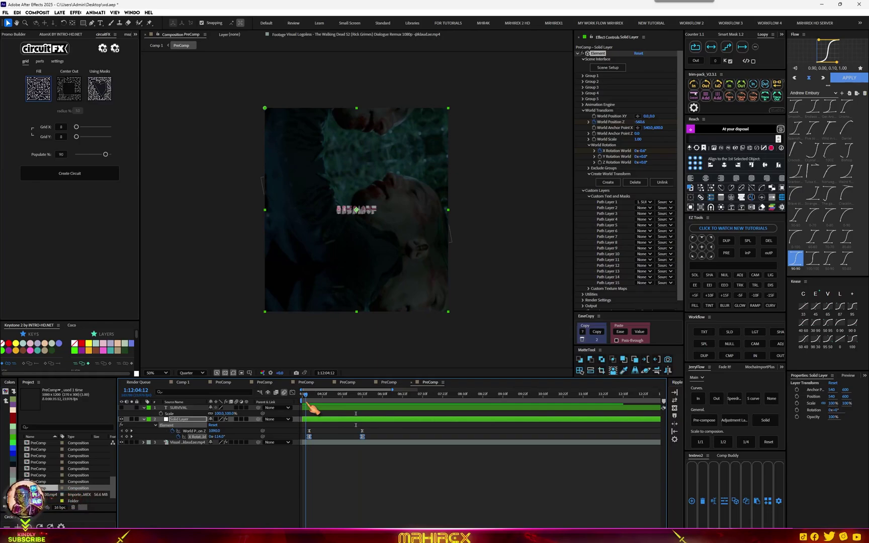
Expand the Element effect's Group 1, Particle Look and Multi-Object settings and show animated properties
click(583, 75)
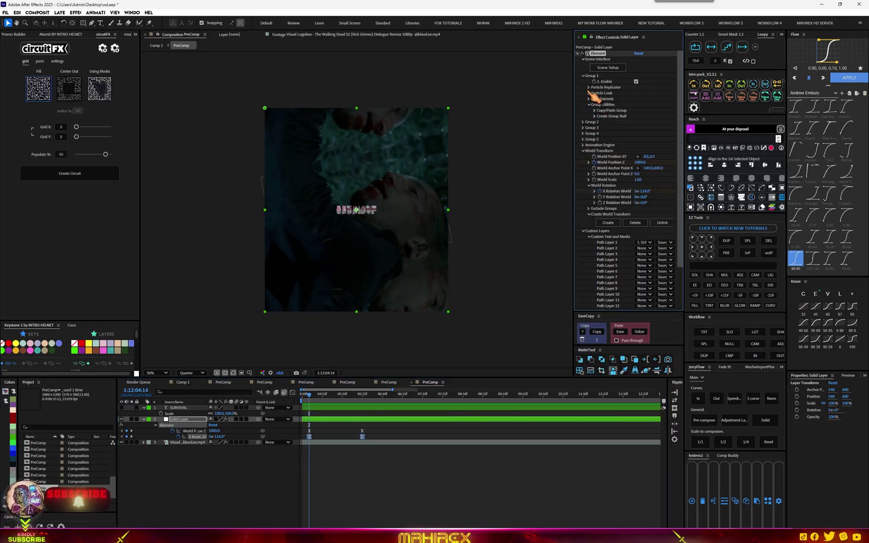
click(590, 93)
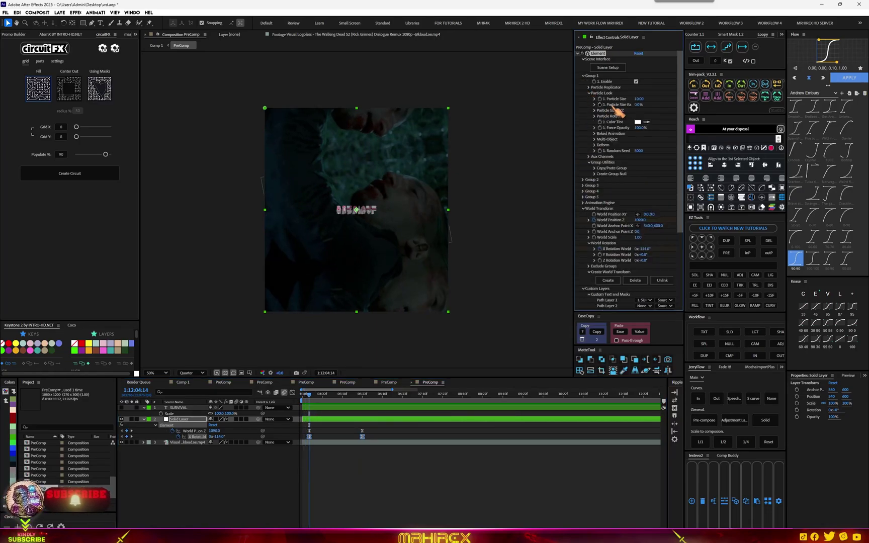
click(594, 139)
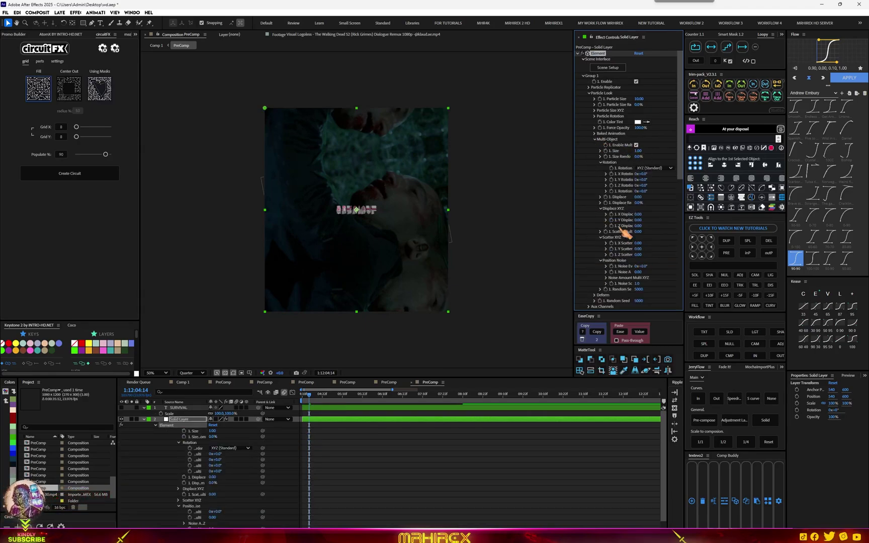
key(u)
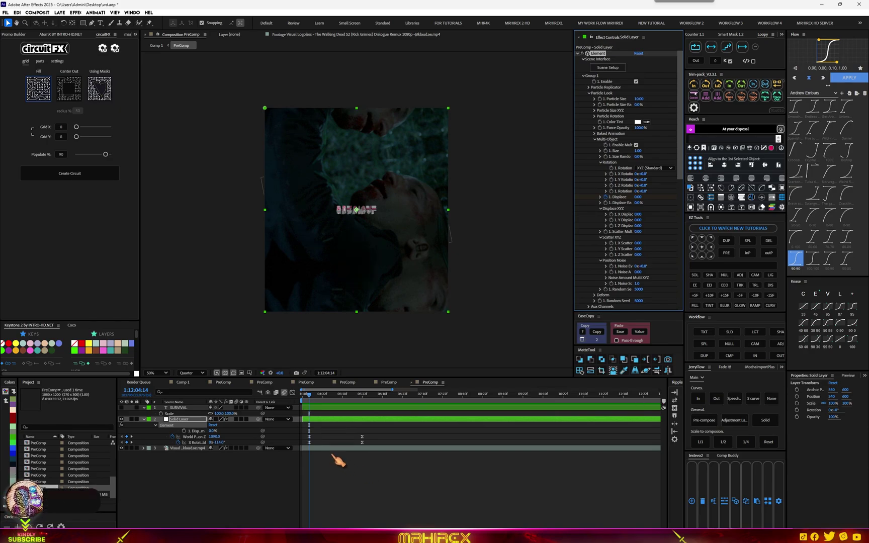
Keyframe Displace at -0.67, then raise it to 0.17 later, and preview the growth
drag(309, 432, 363, 431)
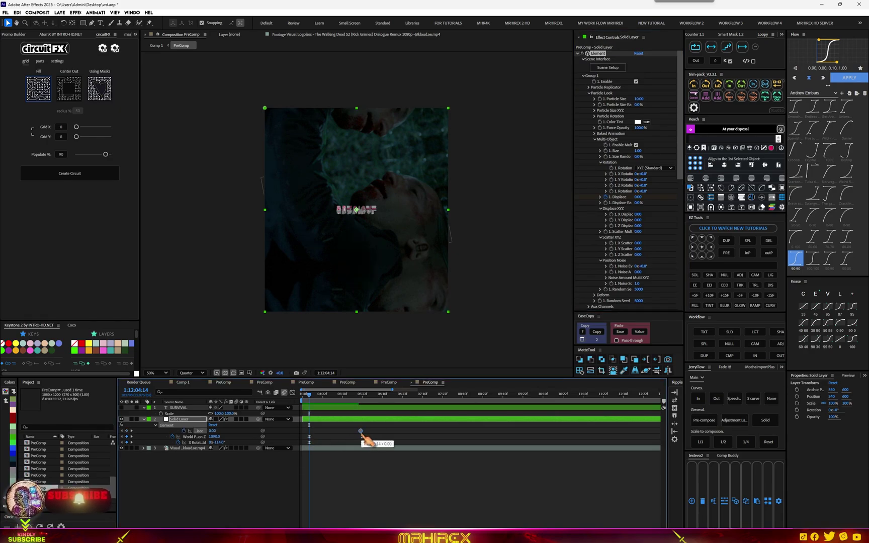
drag(639, 197, 614, 203)
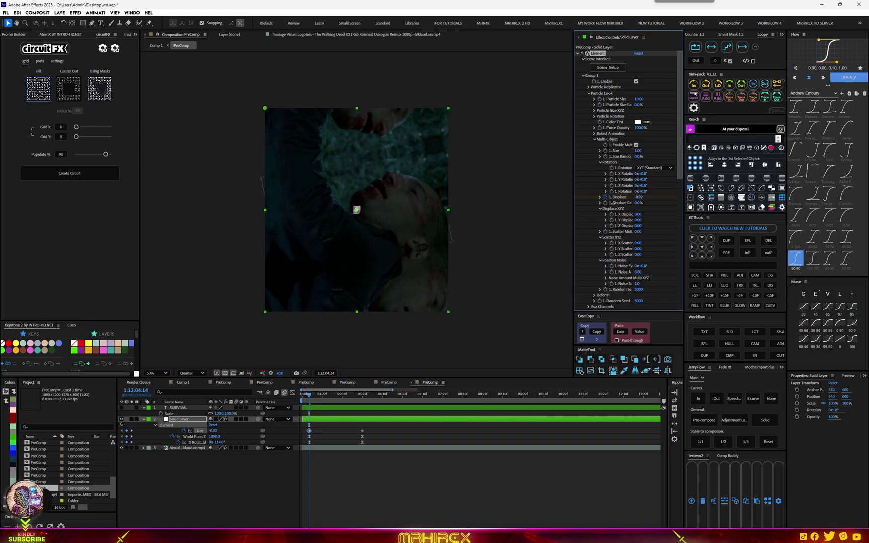
drag(309, 396, 362, 397)
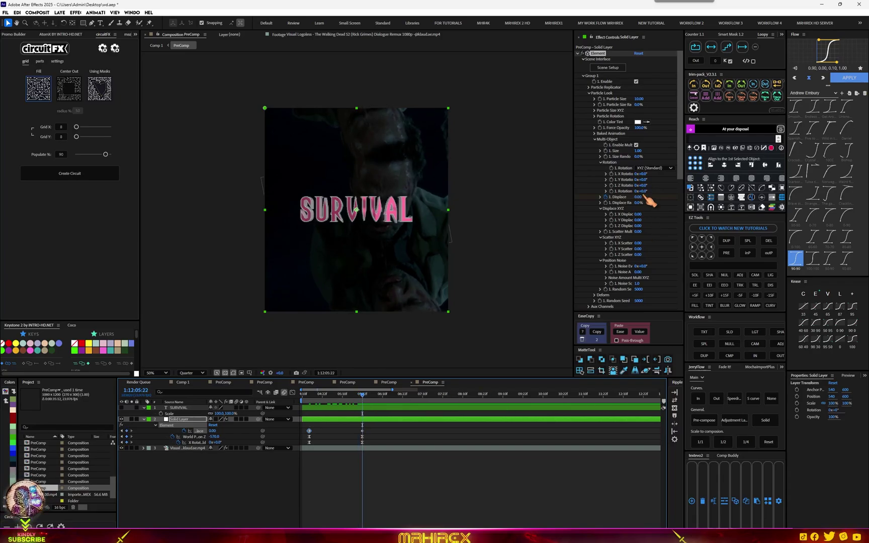
drag(643, 197, 648, 197)
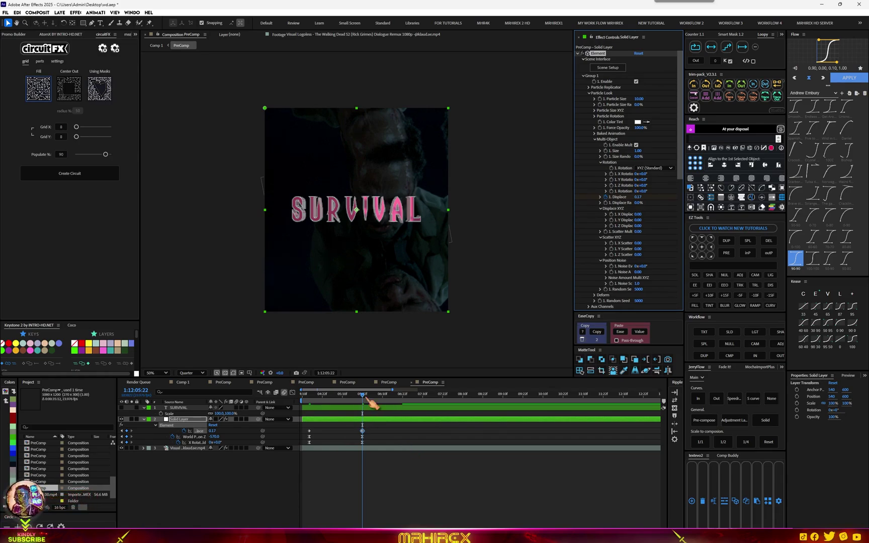
key(space)
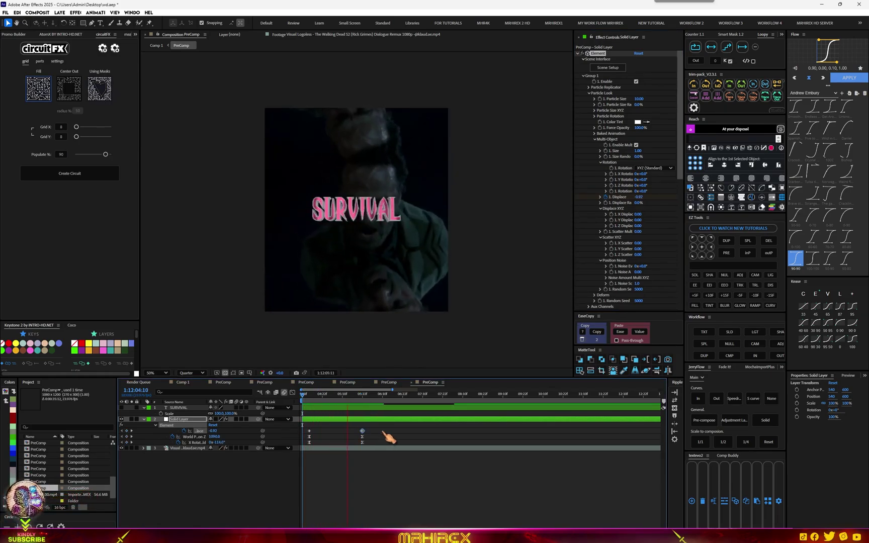
Apply the copied easing to both Displace keyframes and return to 1:12:04:14
drag(371, 426, 297, 443)
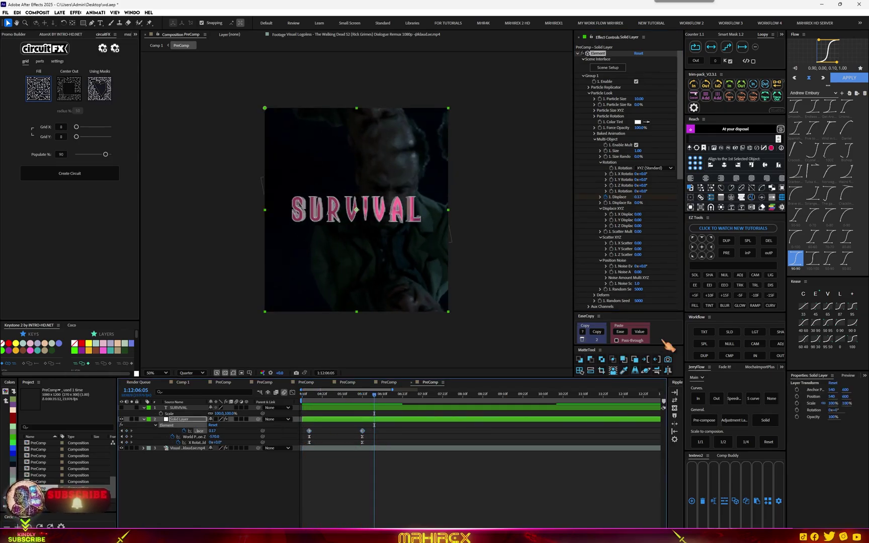
click(620, 332)
click(312, 397)
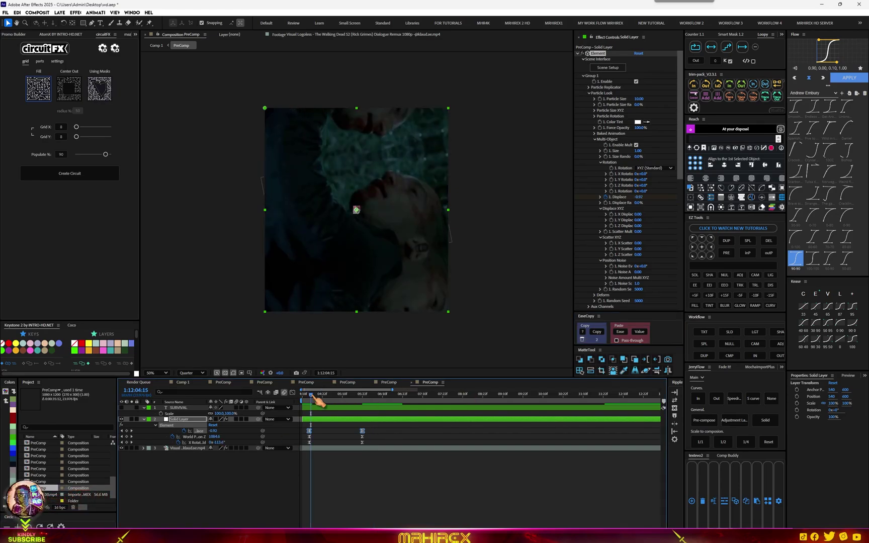
drag(312, 395, 309, 396)
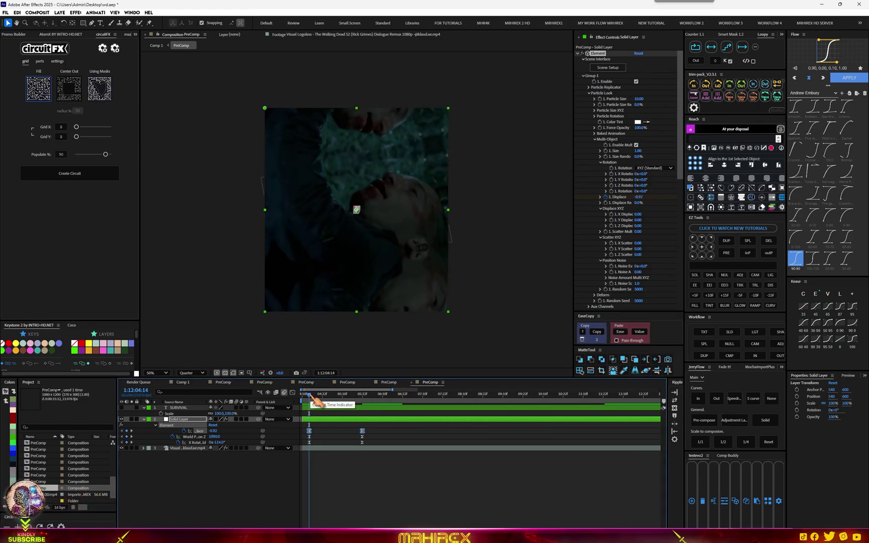
Fade the solid layer's opacity from 0% to 100% with keyframes and preview it
key(t)
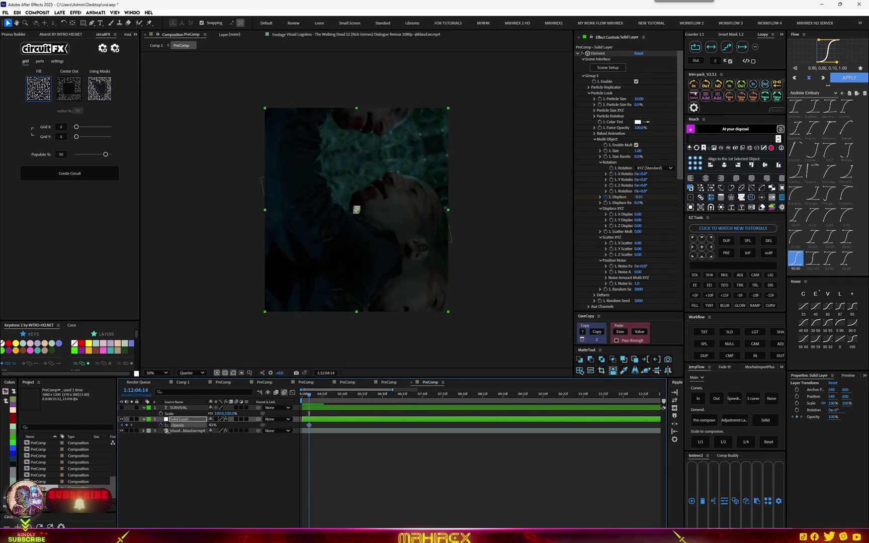
drag(214, 425, 209, 426)
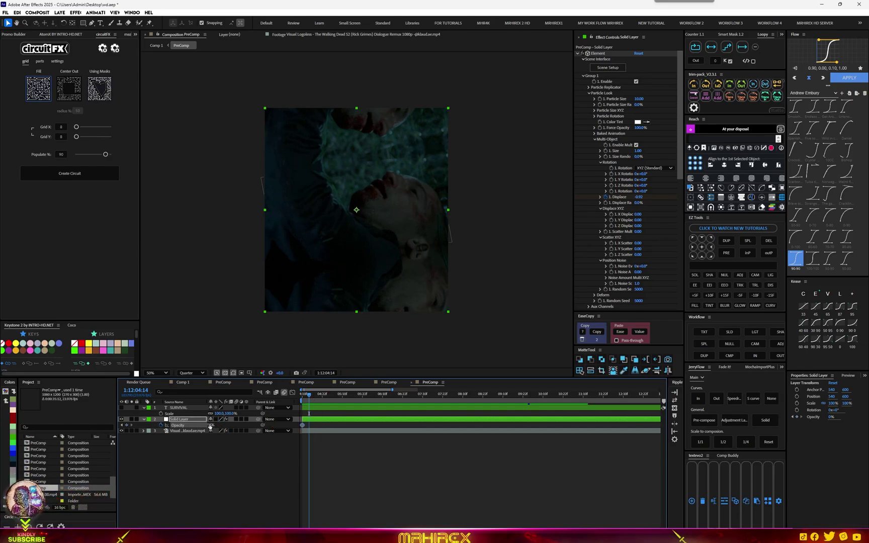
mouse_move(211, 427)
mouse_down()
mouse_move(310, 443)
mouse_move(314, 425)
mouse_up()
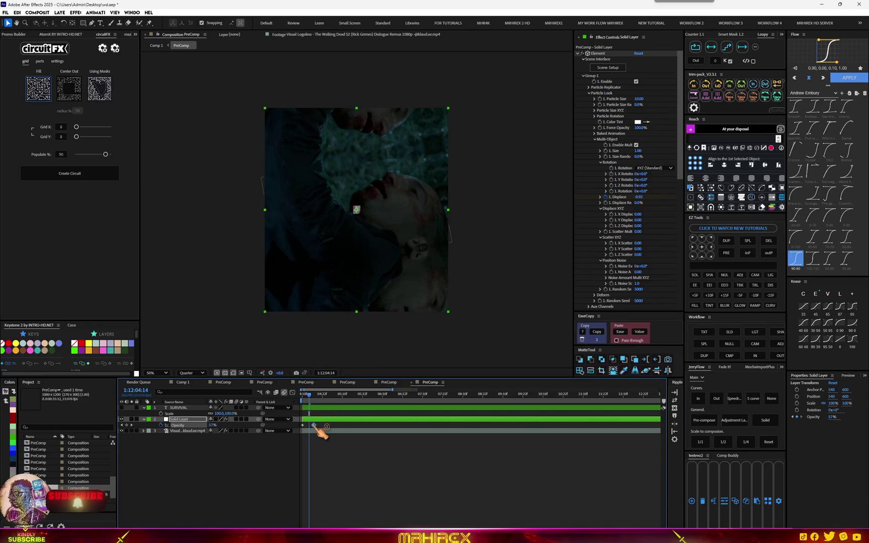
click(301, 395)
key(space)
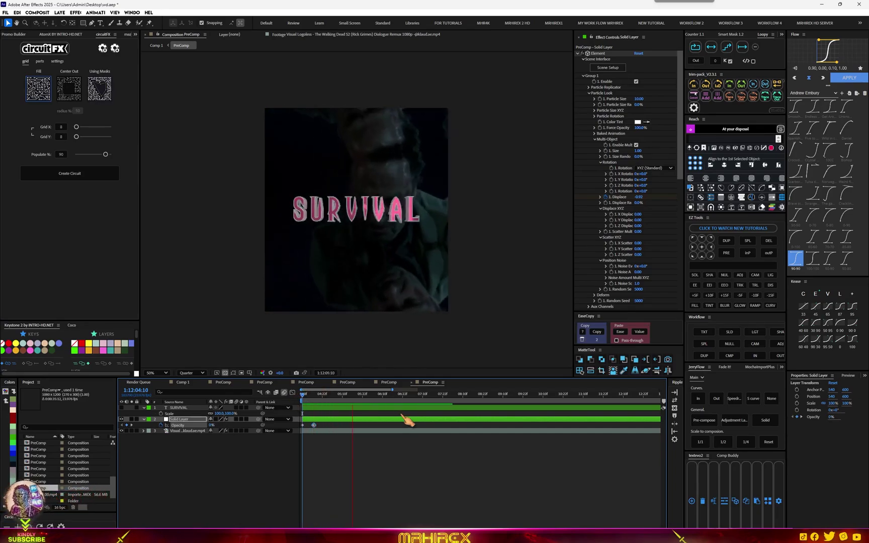
Review the SURVIVAL title inside the red glitch edit in Comp 1
click(184, 384)
click(184, 384)
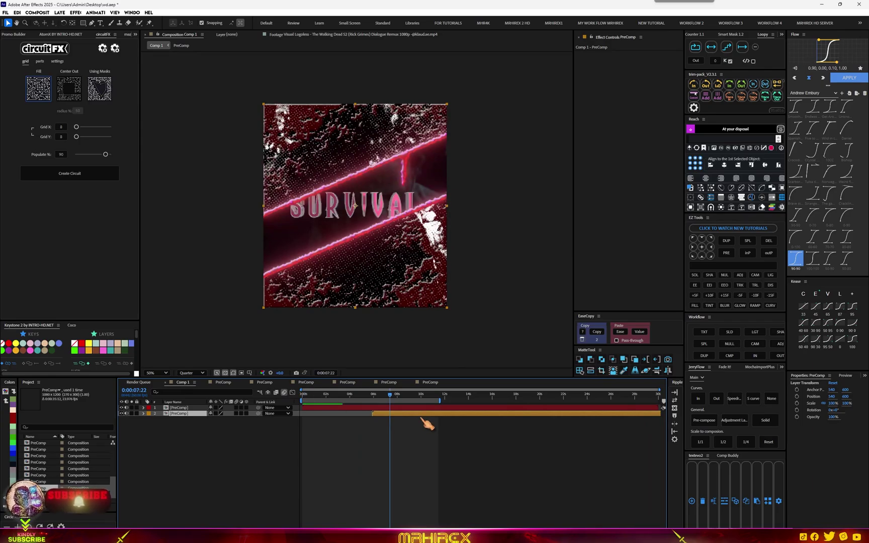
drag(391, 395, 371, 395)
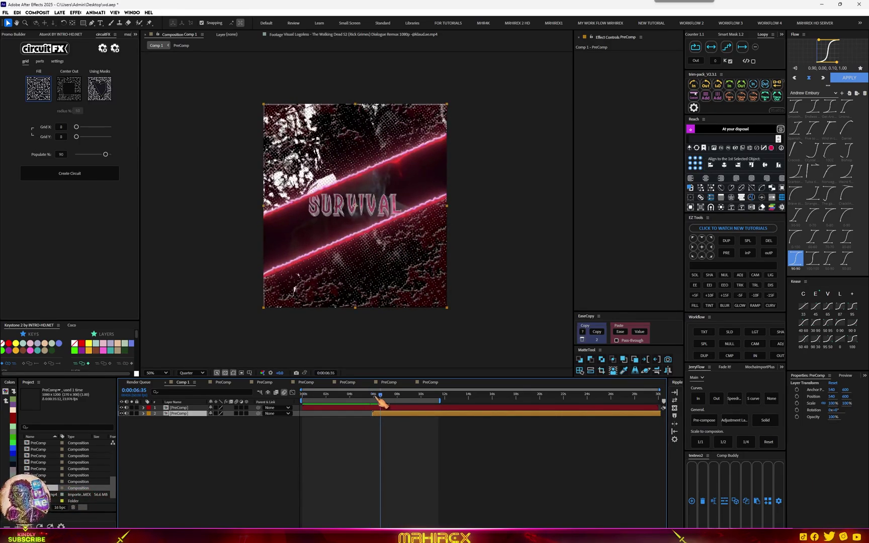
drag(381, 397, 395, 405)
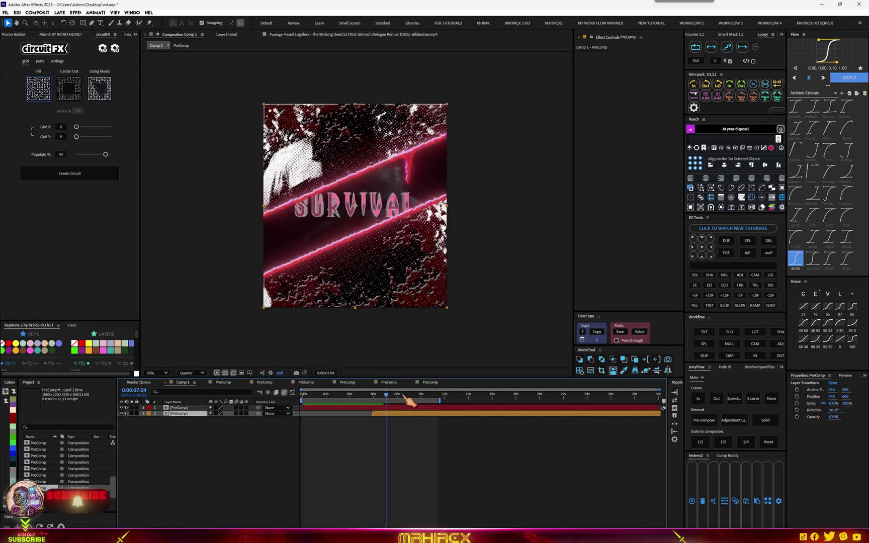
Open the PreComp and tilt the SURVIVAL title diagonally with World Z Rotation
double_click(397, 414)
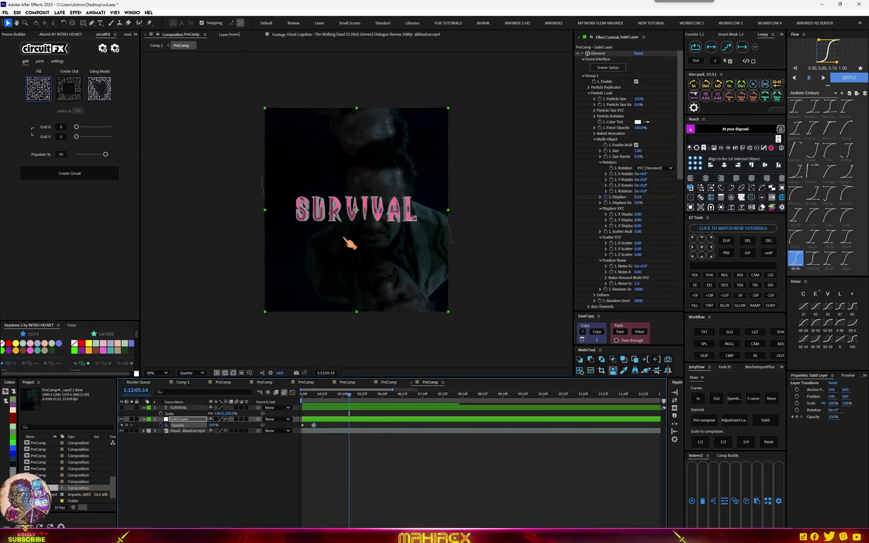
scroll(635, 284, down, 5)
scroll(637, 285, down, 5)
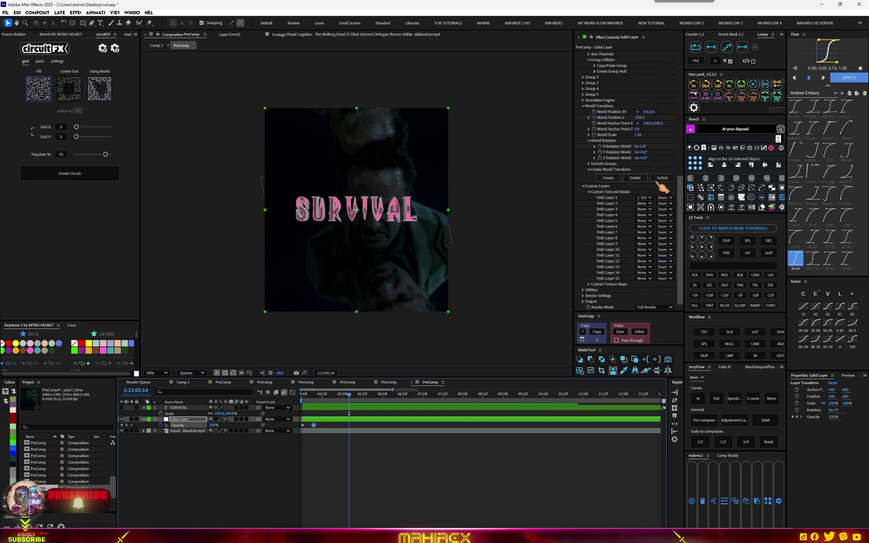
drag(643, 157, 643, 181)
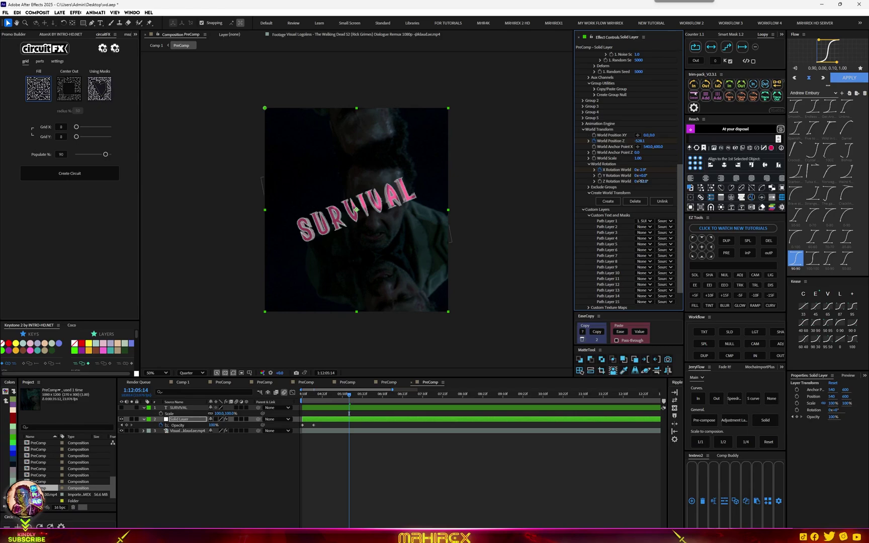
Check the tilted title around seven seconds in Comp 1, then reopen the PreComp and scrub it
click(181, 384)
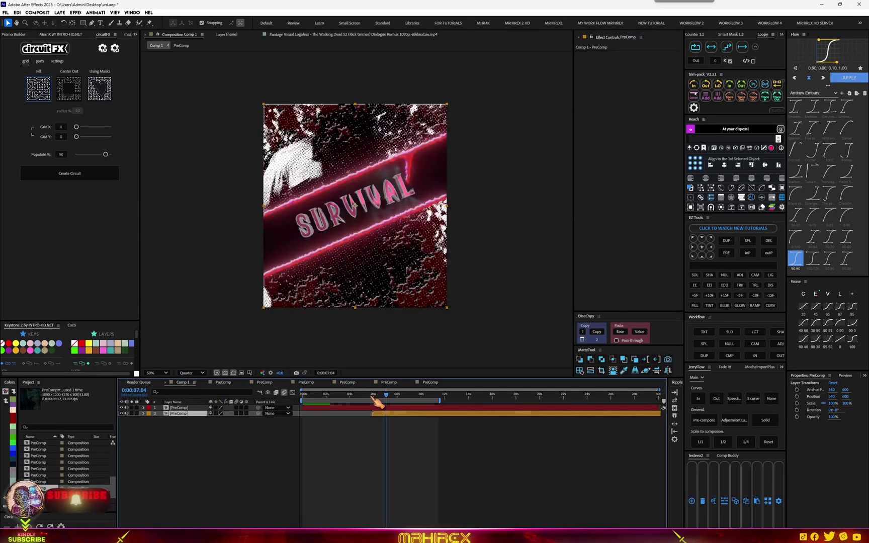
drag(378, 401, 396, 400)
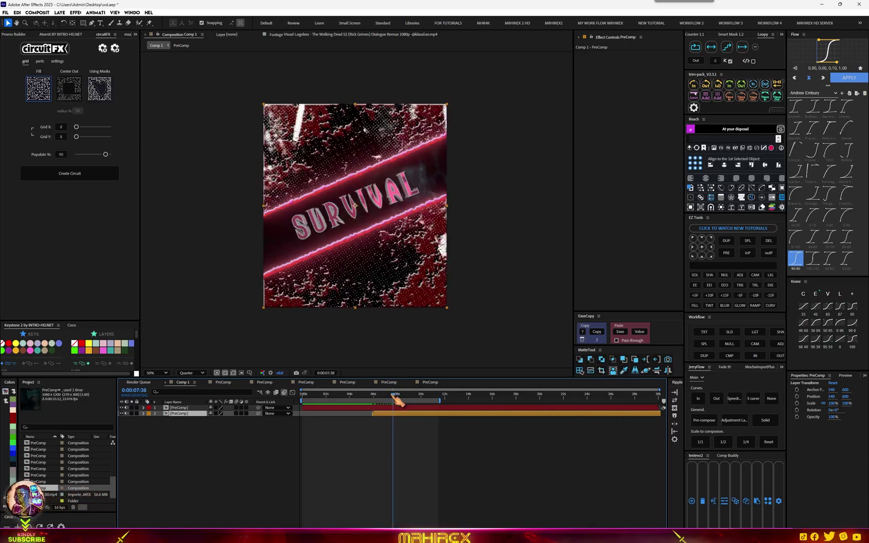
double_click(397, 414)
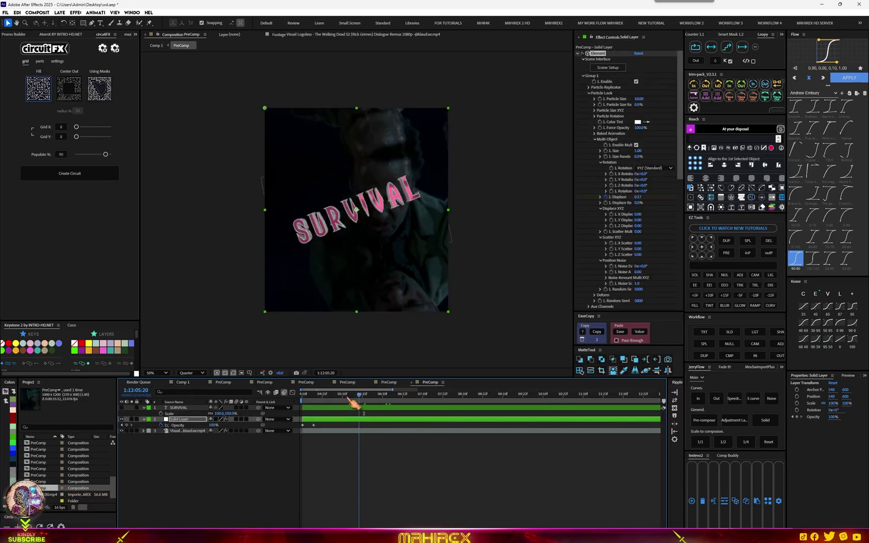
drag(354, 403, 351, 405)
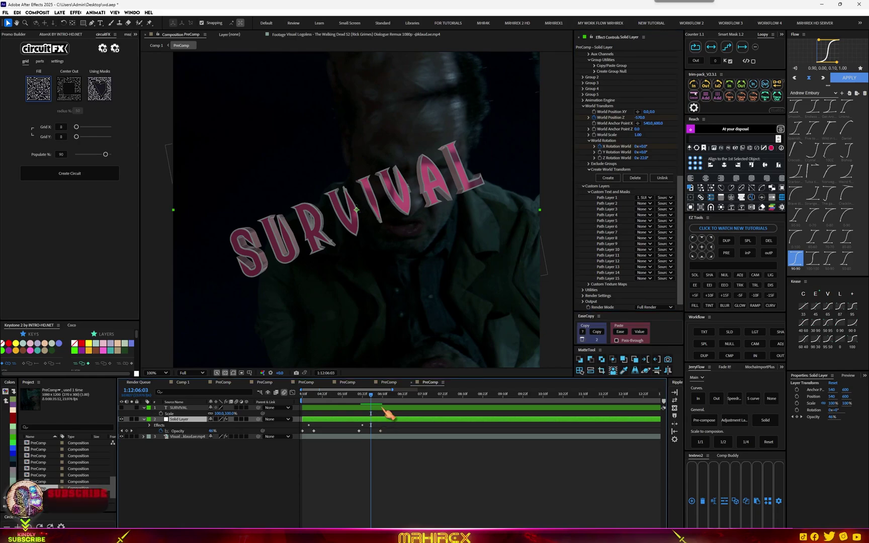
Pre-compose the SURVIVAL text with its solid and apply Deep Glow to the PreComp
ctrl+click(384, 407)
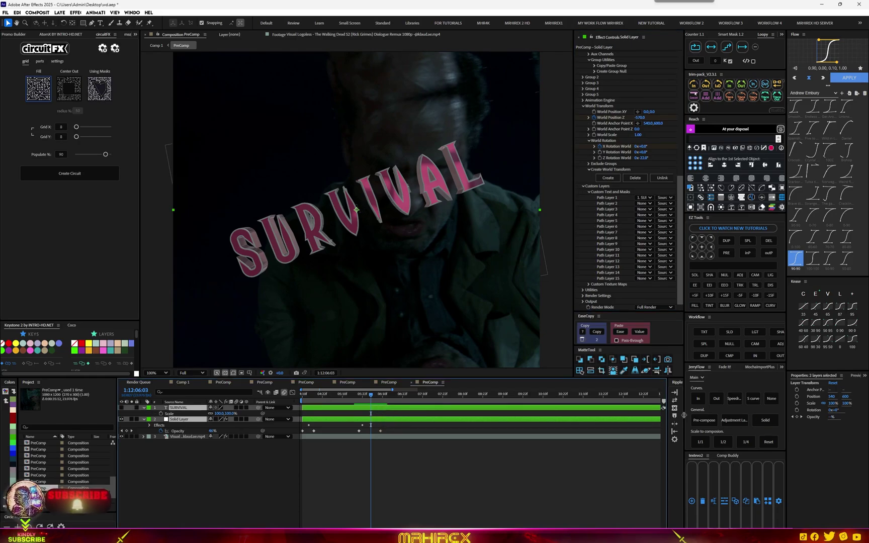
click(699, 421)
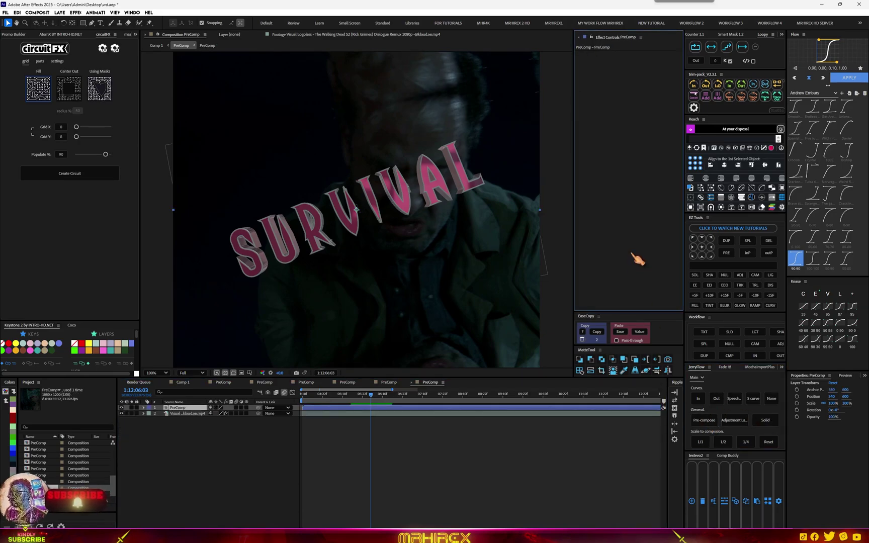
key(ctrl+space)
text(dee)
click(617, 264)
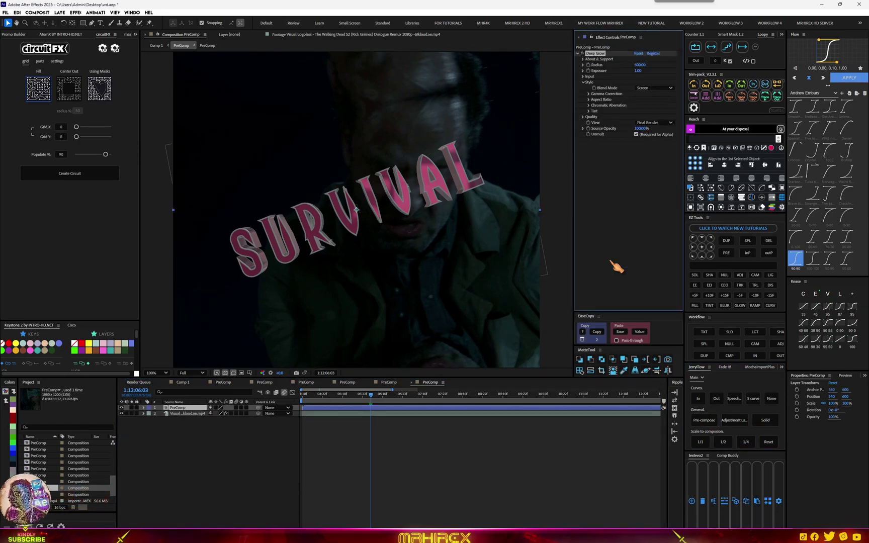
Enable Deep Glow's red tint and fine-tune its exposure and radius
click(594, 111)
click(637, 117)
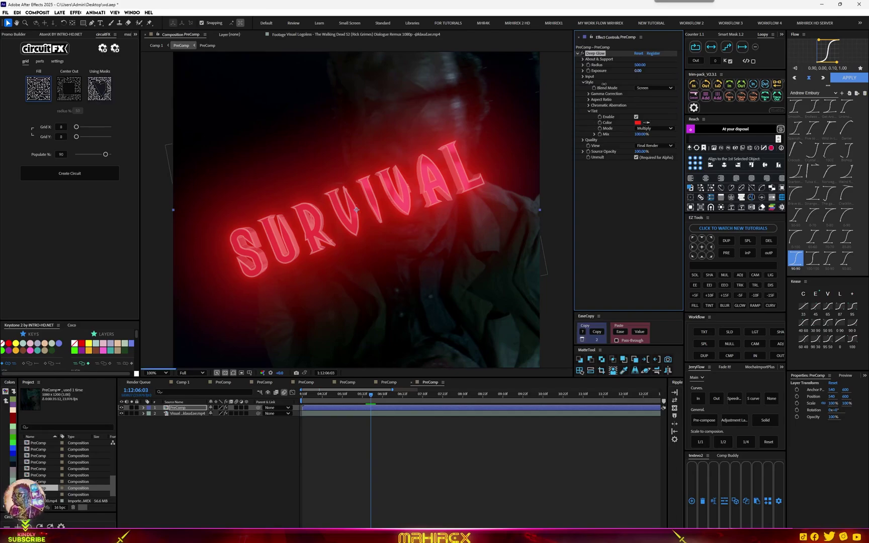
drag(604, 84, 607, 82)
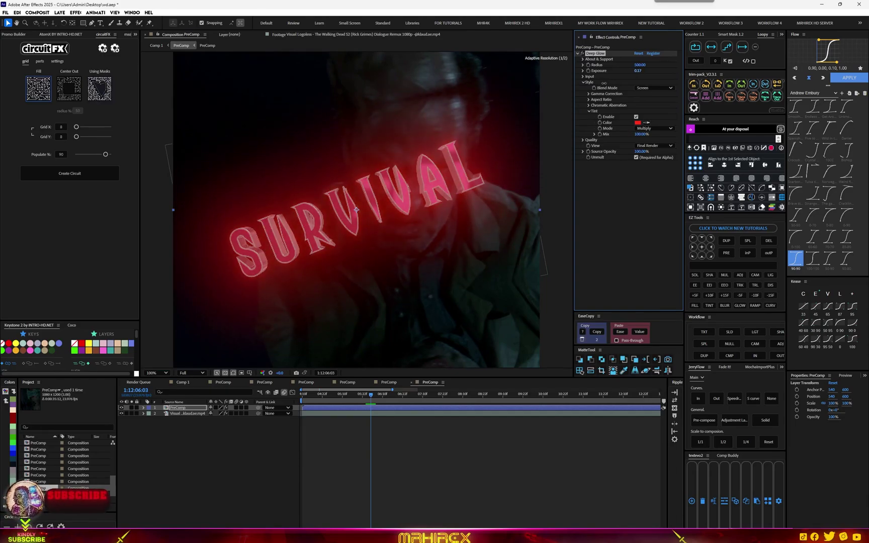
click(639, 65)
mouse_move(639, 65)
mouse_down()
mouse_move(679, 58)
mouse_move(634, 71)
mouse_up()
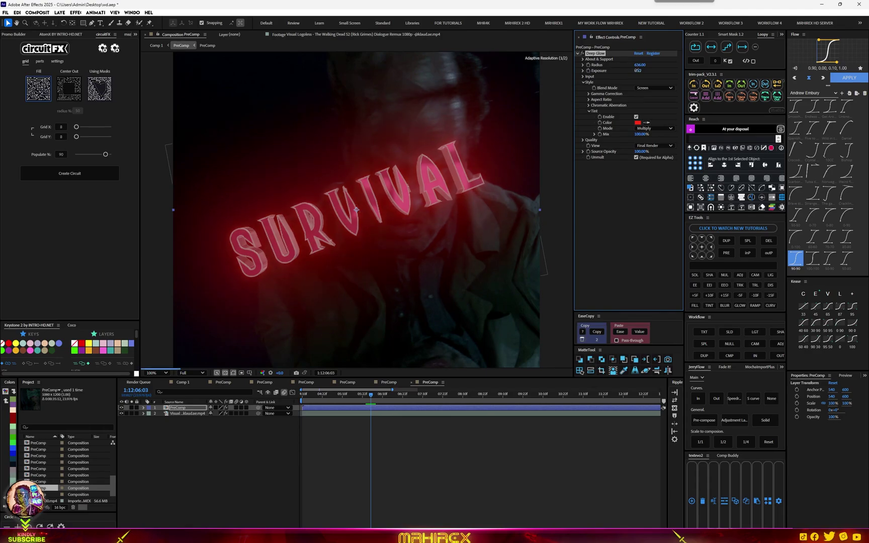
Add a Drop Shadow at 100% opacity, duplicate it, and return to Comp 1
key(ctrl+space)
text(drp)
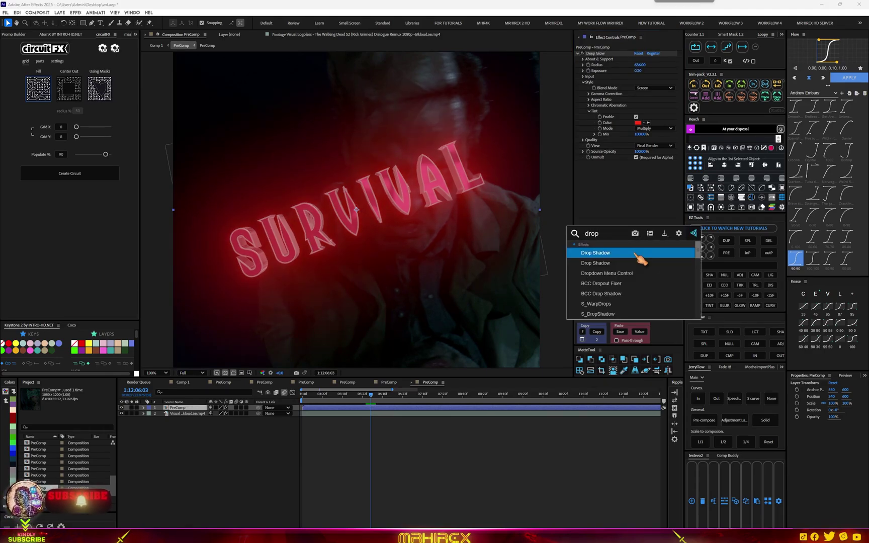
click(583, 251)
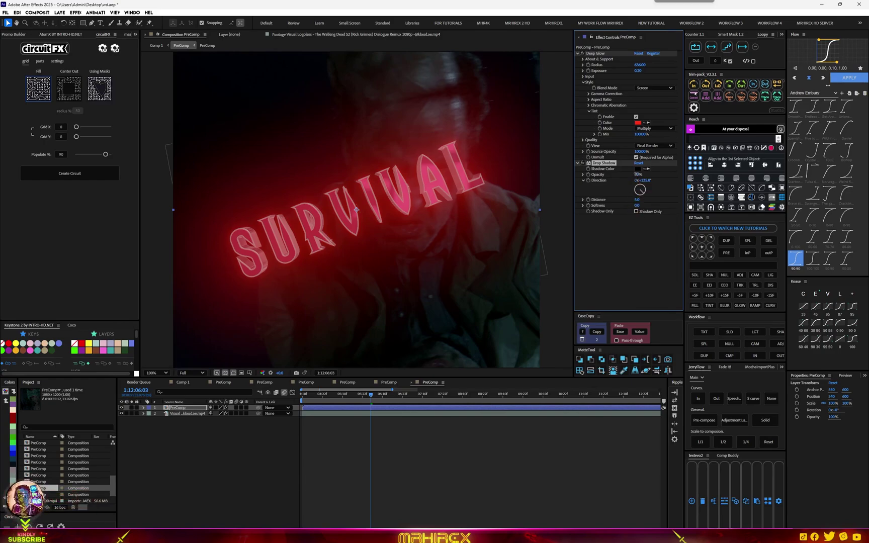
drag(635, 174, 654, 217)
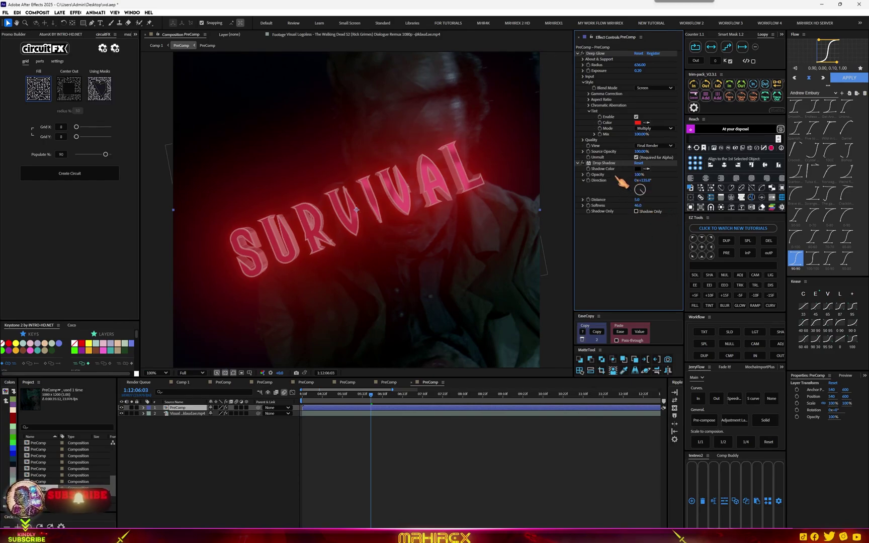
key(ctrl+d)
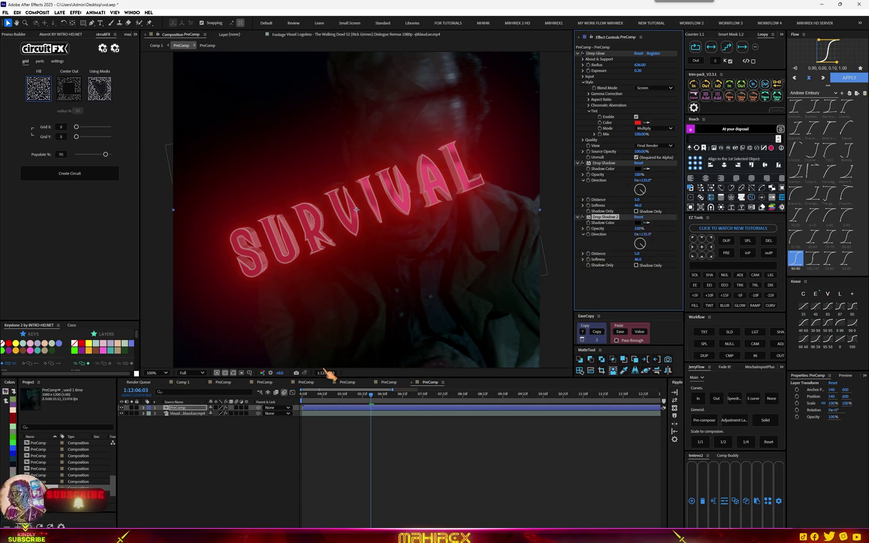
key(alt+shift+comma)
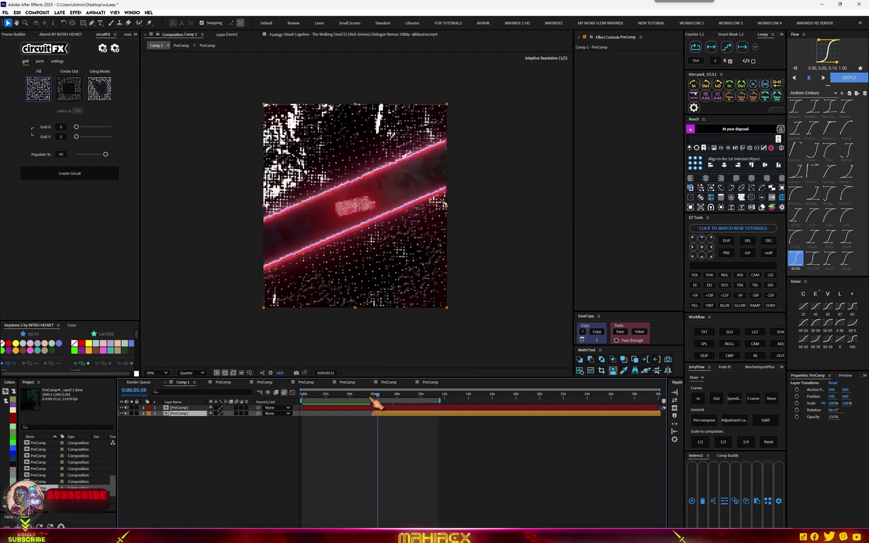
Preview Comp 1, pre-compose both layers into one PreComp, and scrub to the glitch near 0:00:10:16
drag(385, 401, 274, 413)
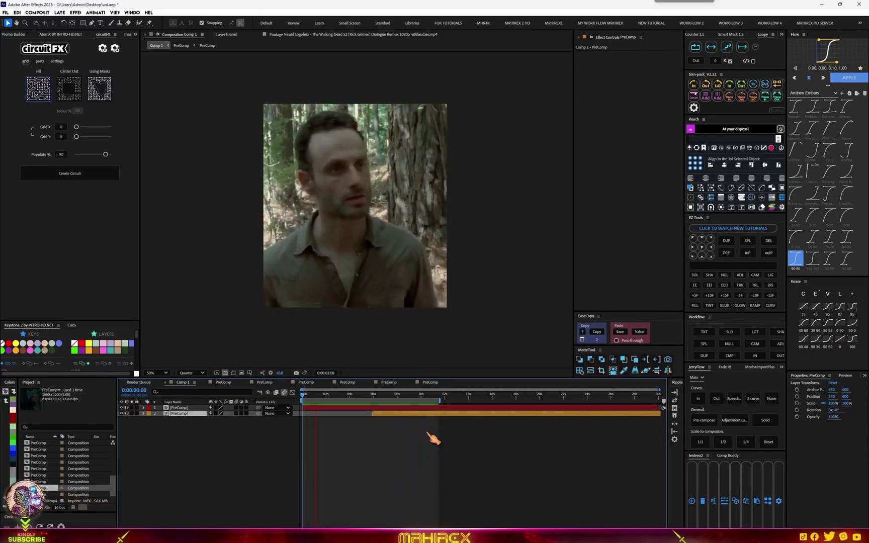
click(346, 396)
drag(232, 471, 133, 407)
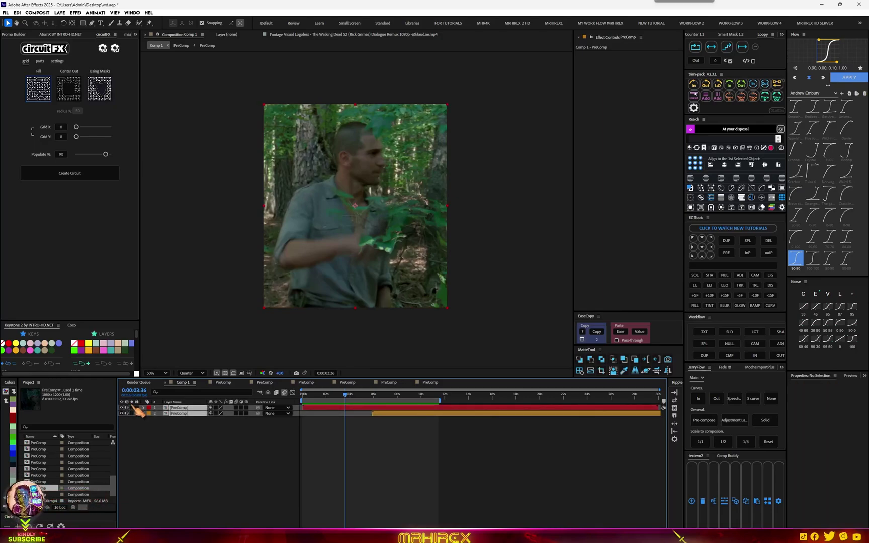
click(701, 421)
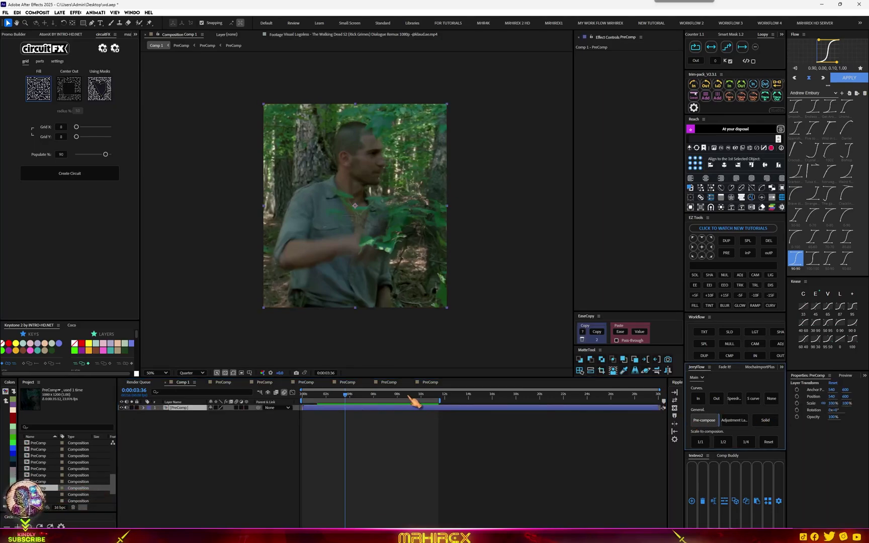
drag(409, 396, 423, 396)
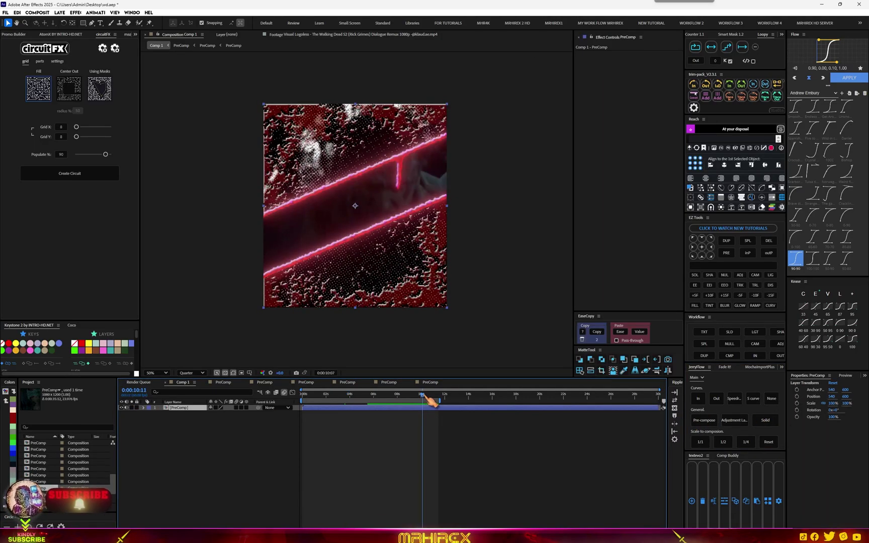
drag(423, 396, 434, 397)
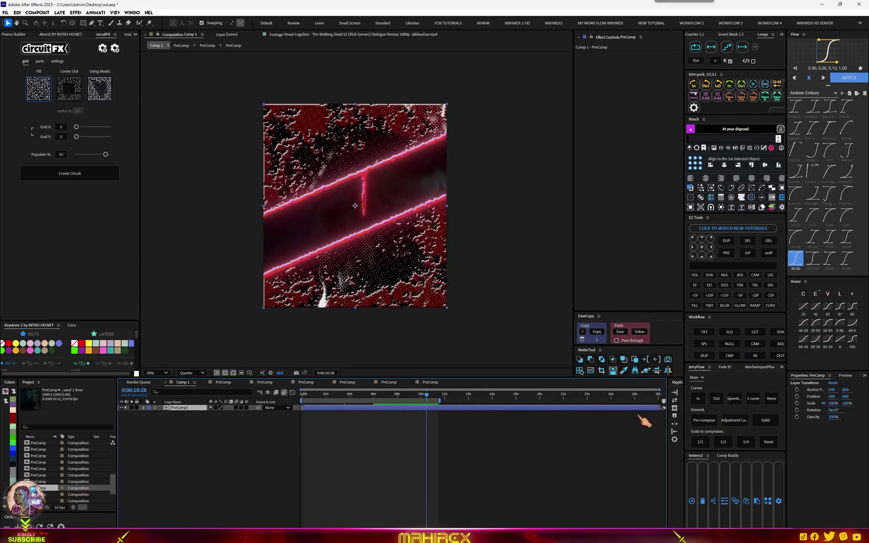